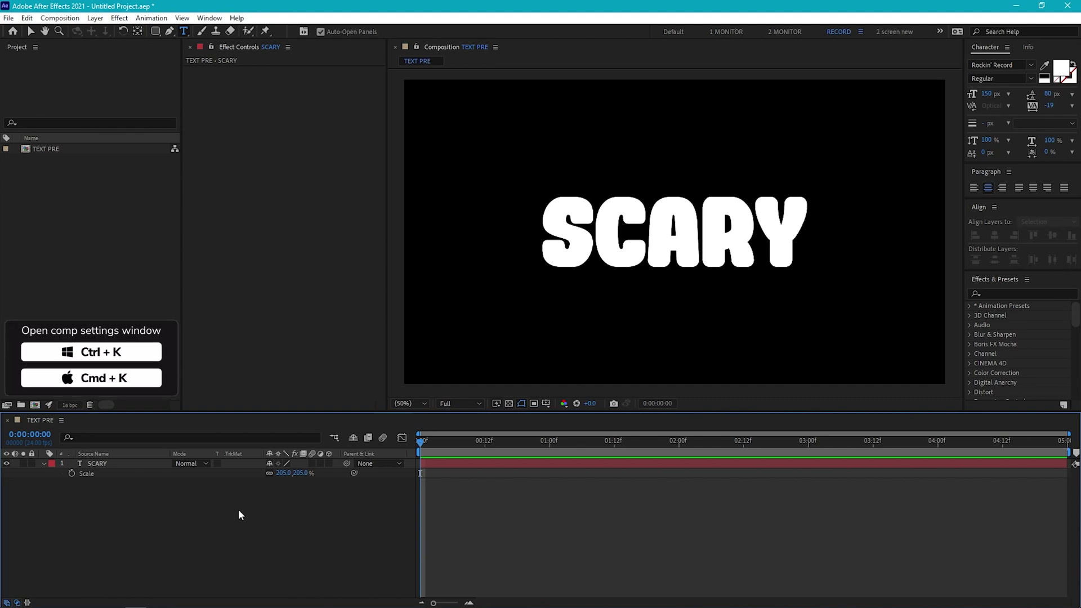
Check the TEXT PRE composition's settings, and nest it in a new composition named MAIN
key("ctrl+k")
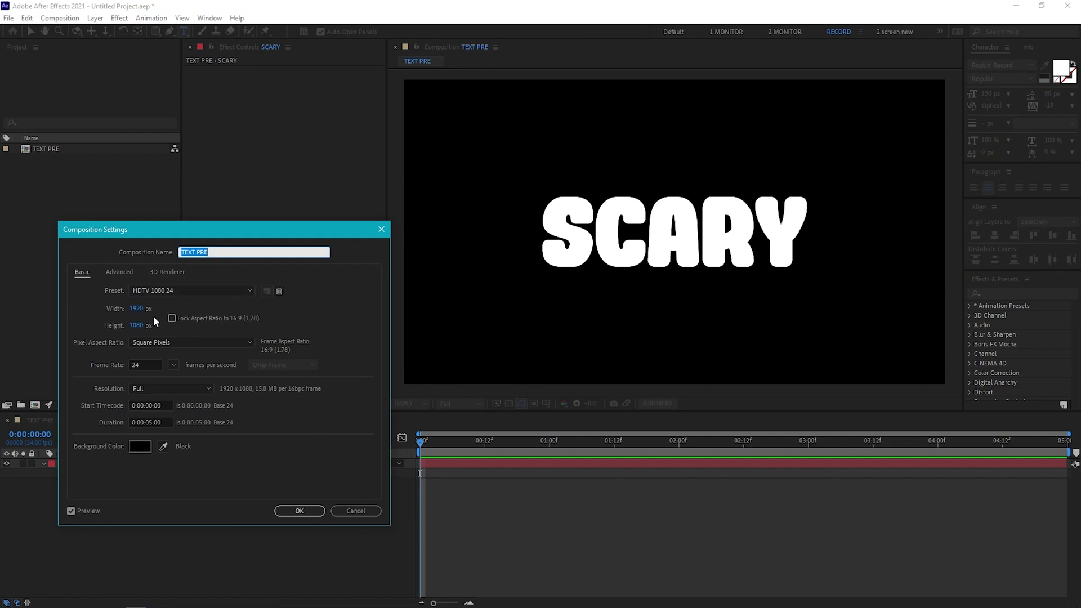
left_click(297, 510)
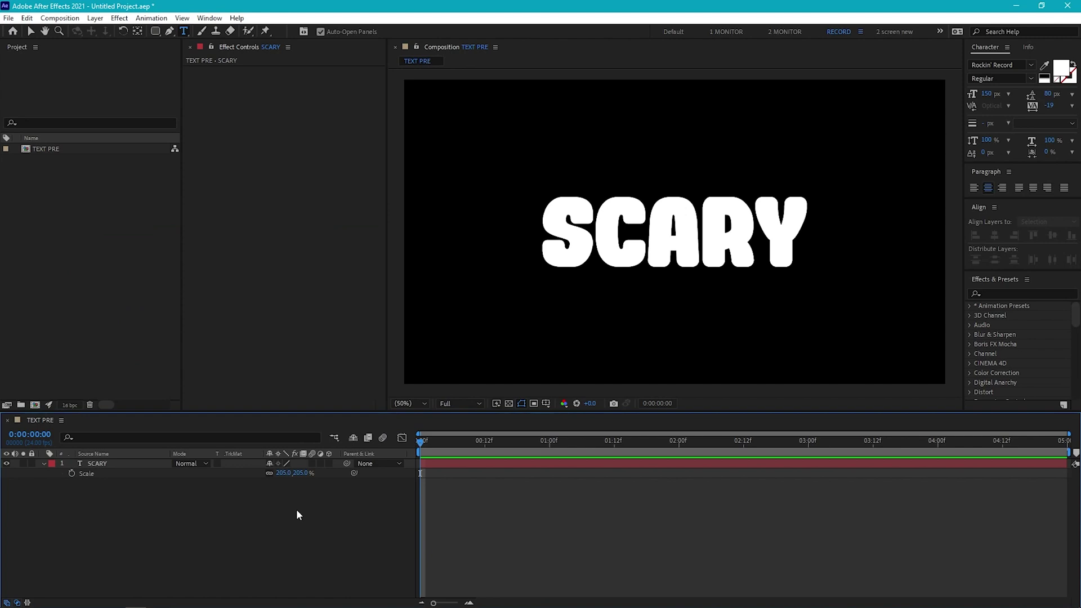
left_click_drag(46, 150, 37, 407)
key("Return")
type("MAIN")
key("Return")
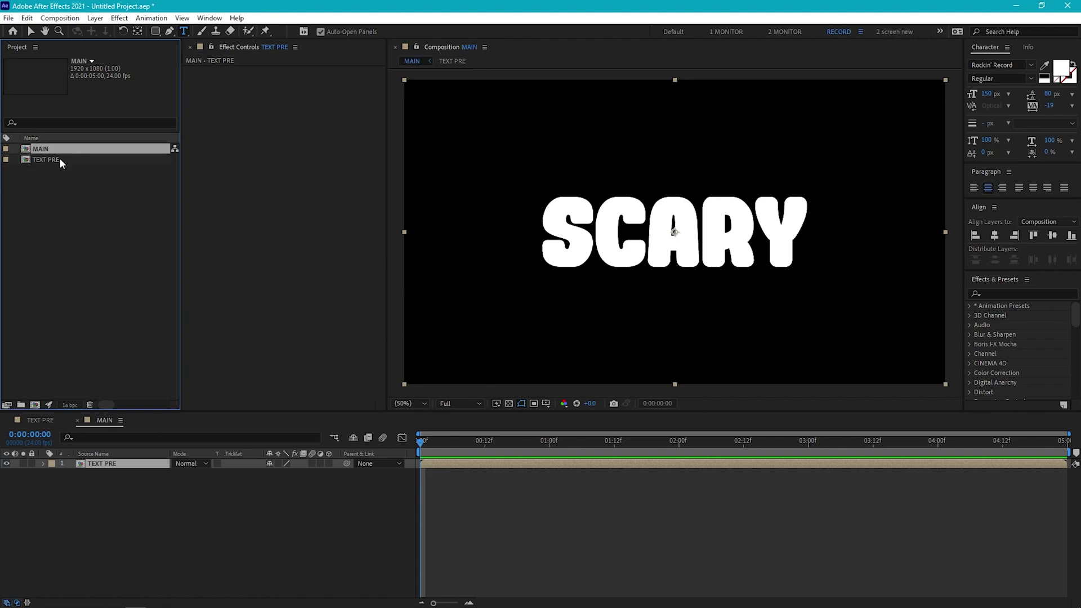
Add a new full-size black solid named "particles" to the MAIN composition
left_click(139, 499)
key("ctrl+y")
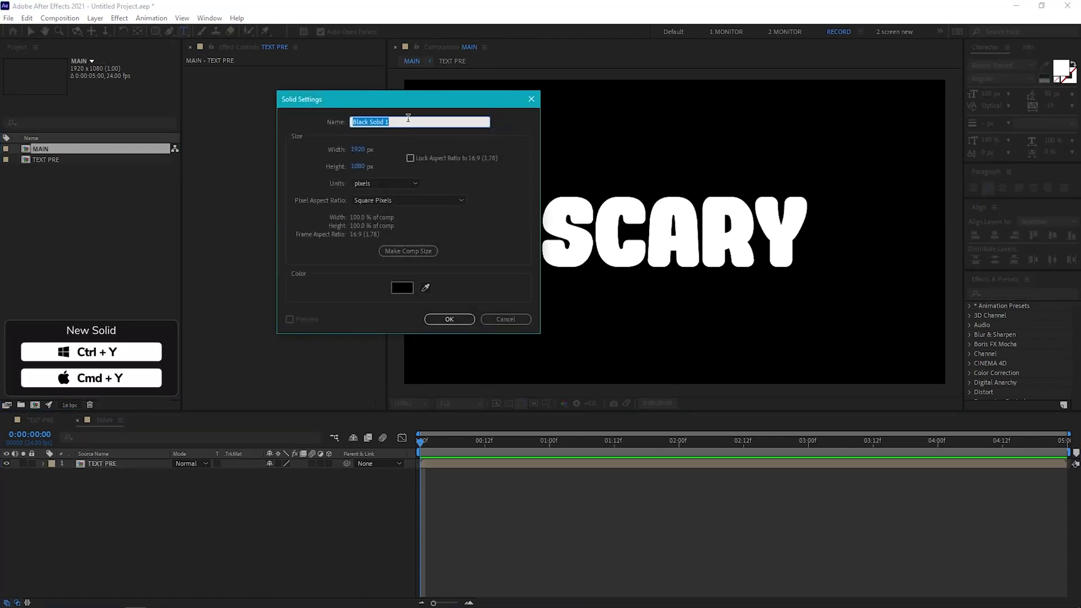
type("particles")
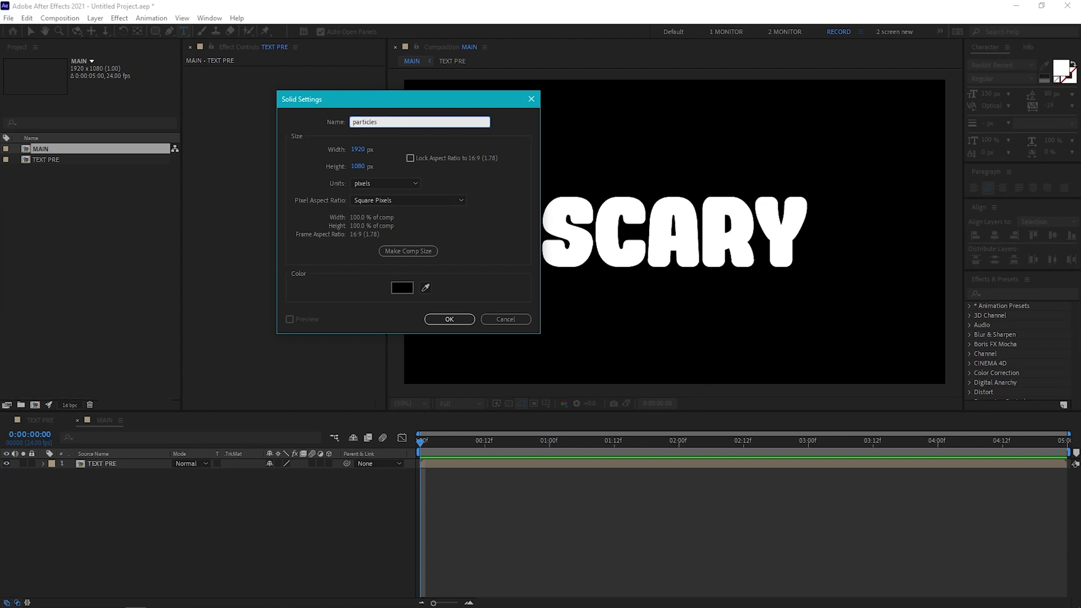
key("Return")
Apply the CC Particle World simulation effect to the particles layer and go to time 0:00:00:17
left_click(119, 18)
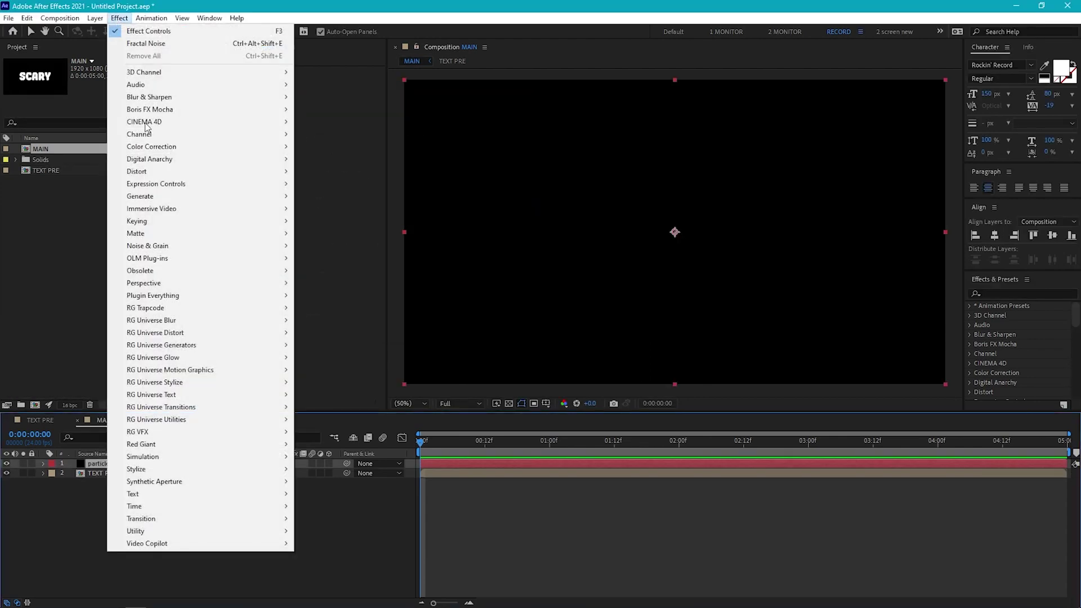
mouse_move(177, 459)
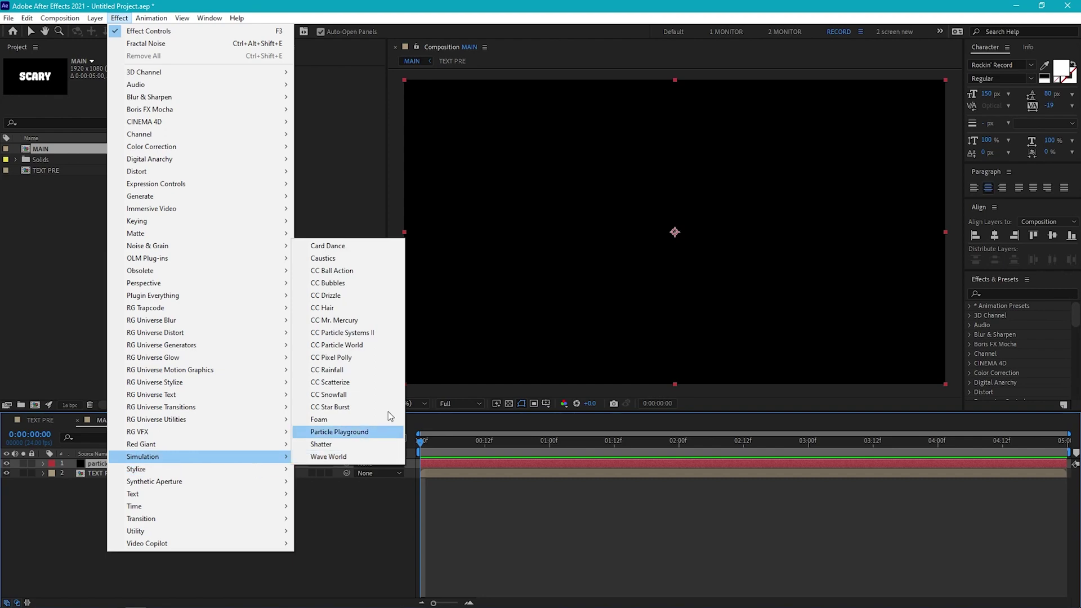
left_click(379, 346)
left_click_drag(426, 443, 513, 448)
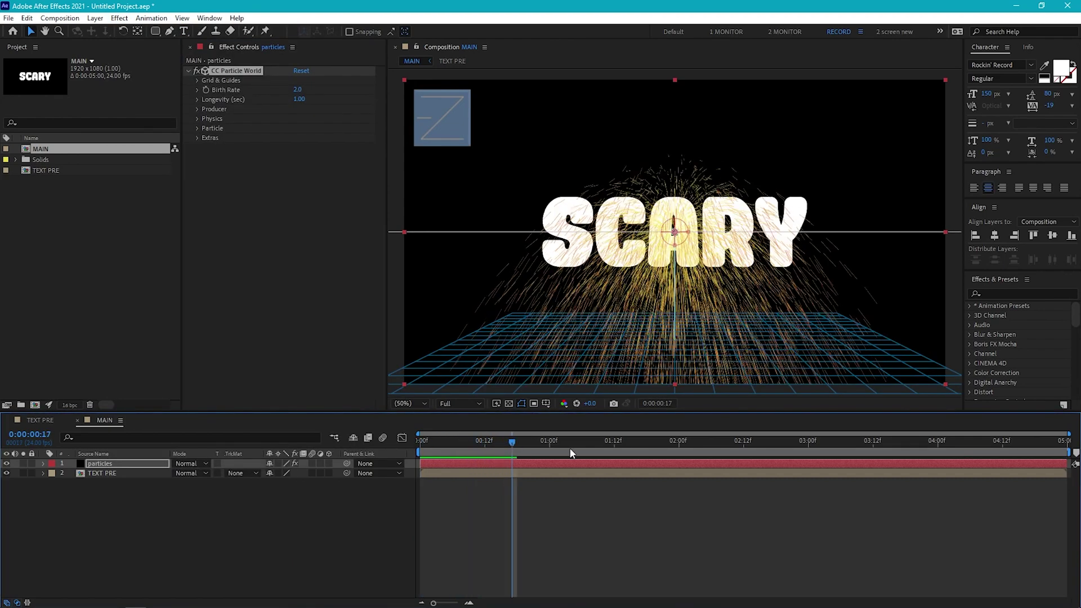
Set the FOV of CC Particle World's effect camera to 0
left_click(197, 137)
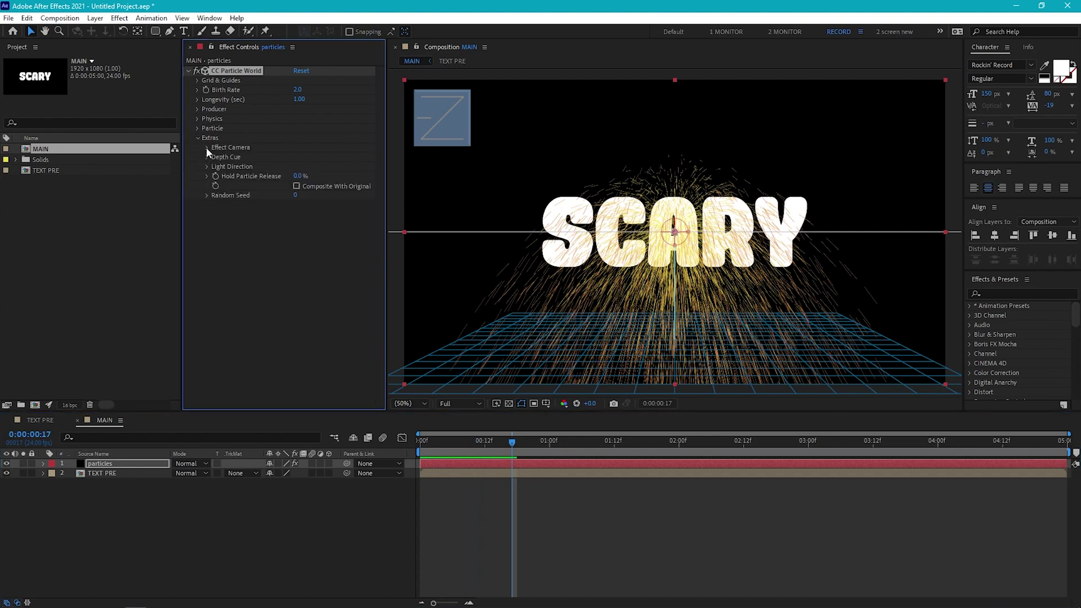
left_click(207, 147)
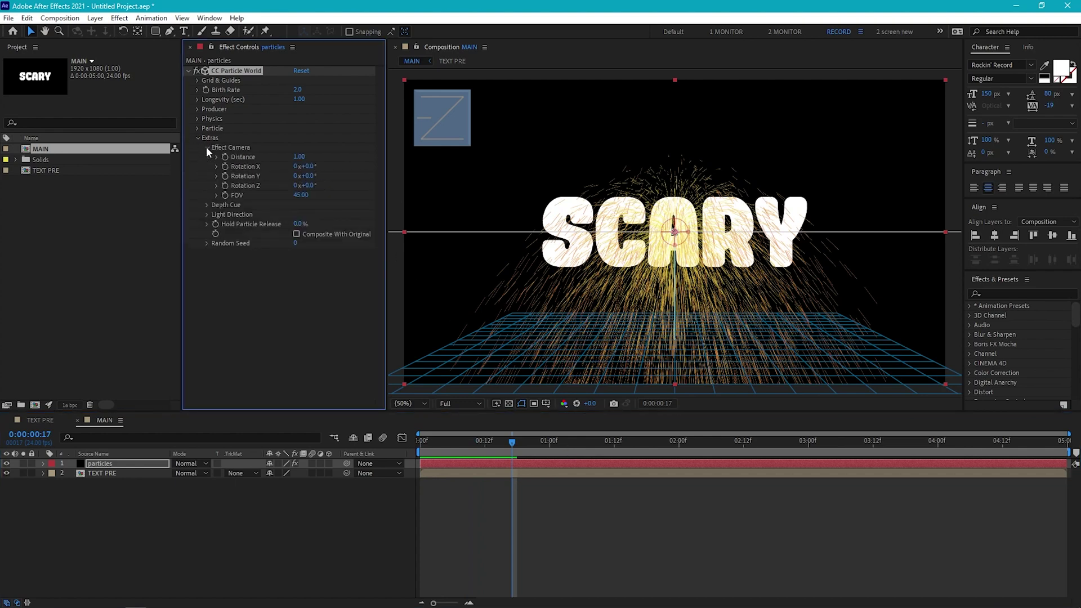
left_click(301, 195)
type("0")
key("Return")
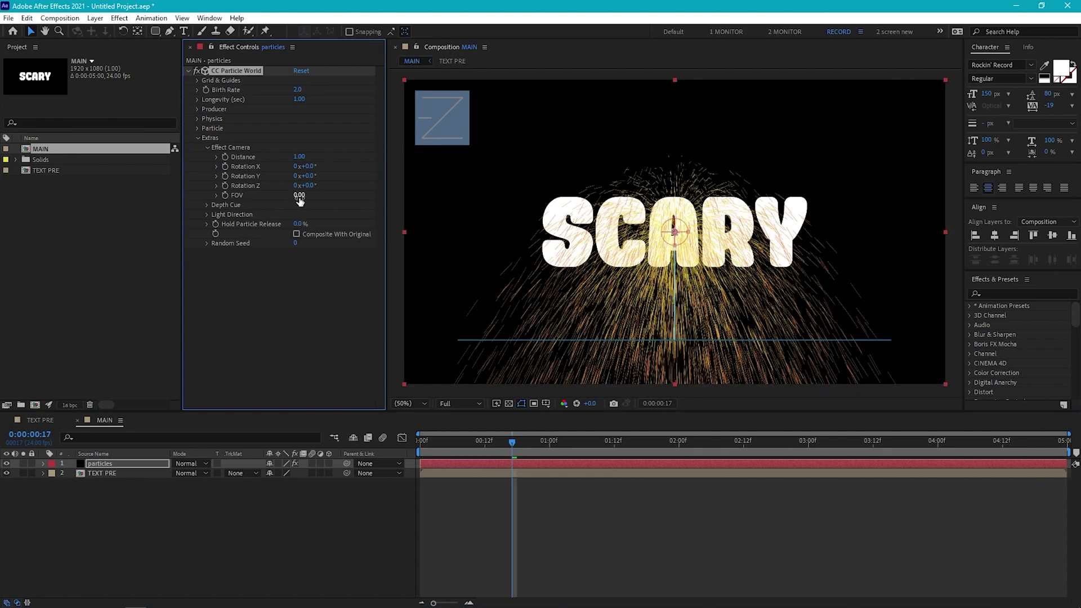
Change the particle type of CC Particle World to Shaded Sphere
left_click(198, 128)
left_click(320, 139)
left_click(333, 180)
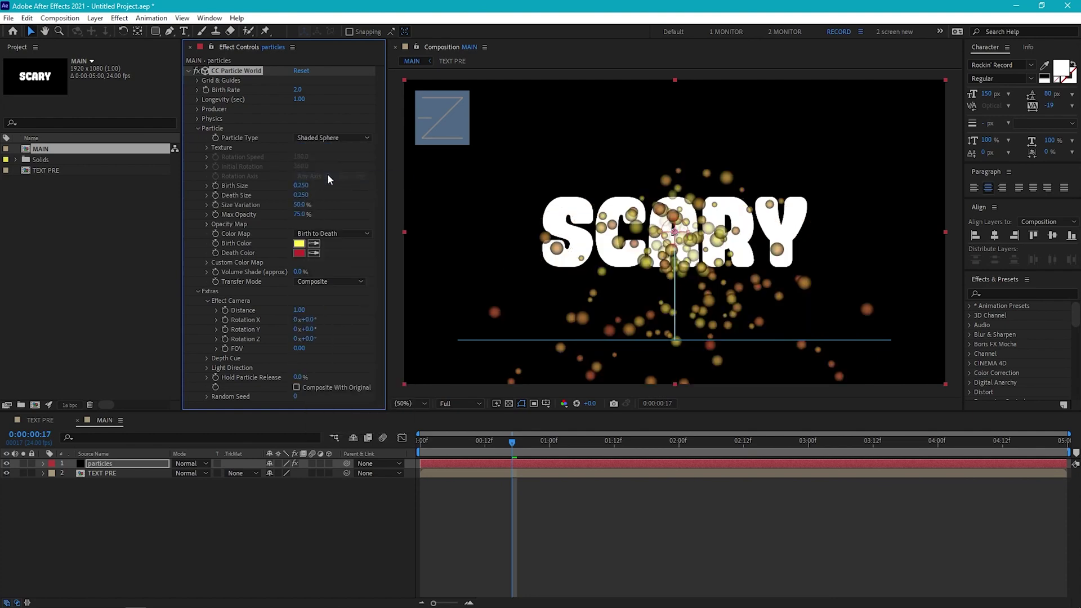
Spread the producer with Radius X 0.885, Radius Y 0.205 and Position Y -0.16, and preview the animation
left_click(198, 109)
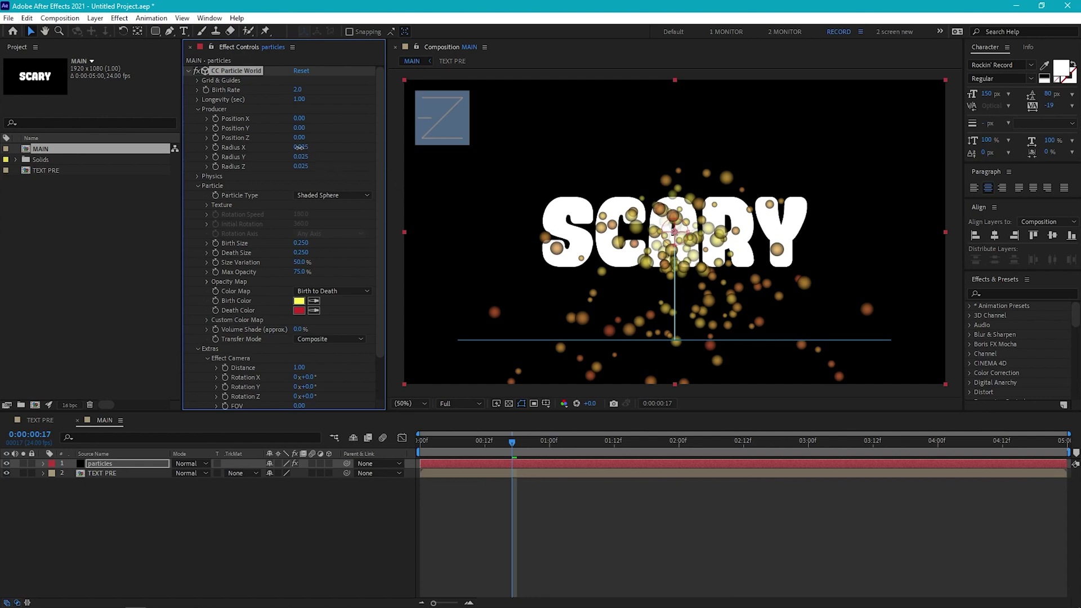
left_click_drag(298, 147, 348, 151)
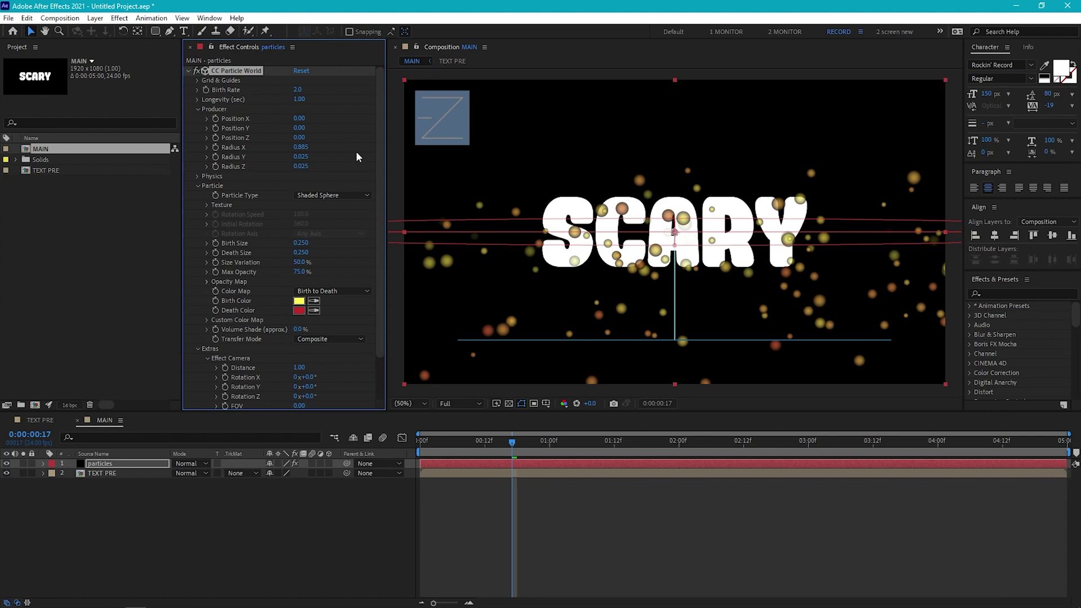
left_click_drag(299, 157, 319, 157)
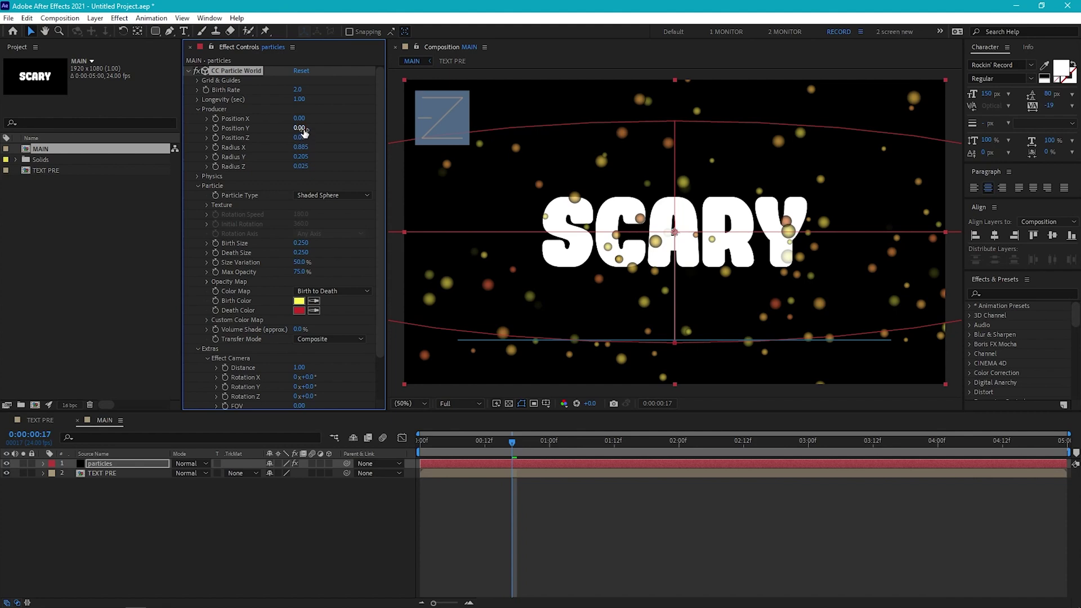
left_click_drag(304, 129, 295, 130)
key("space")
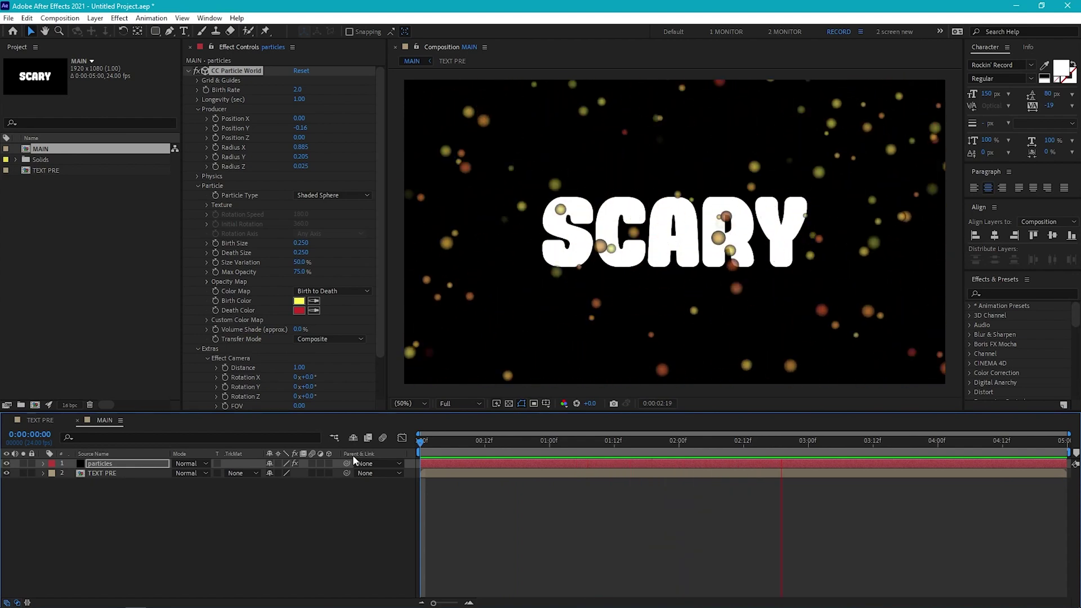
key("space")
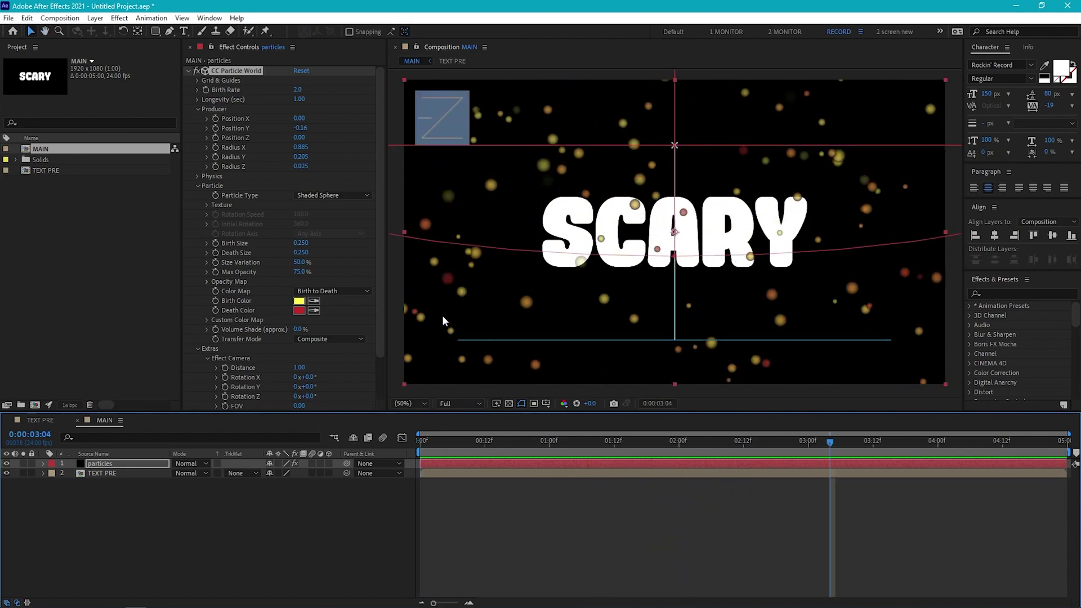
Set the particle physics velocity to 0 and preview the motion
left_click(198, 177)
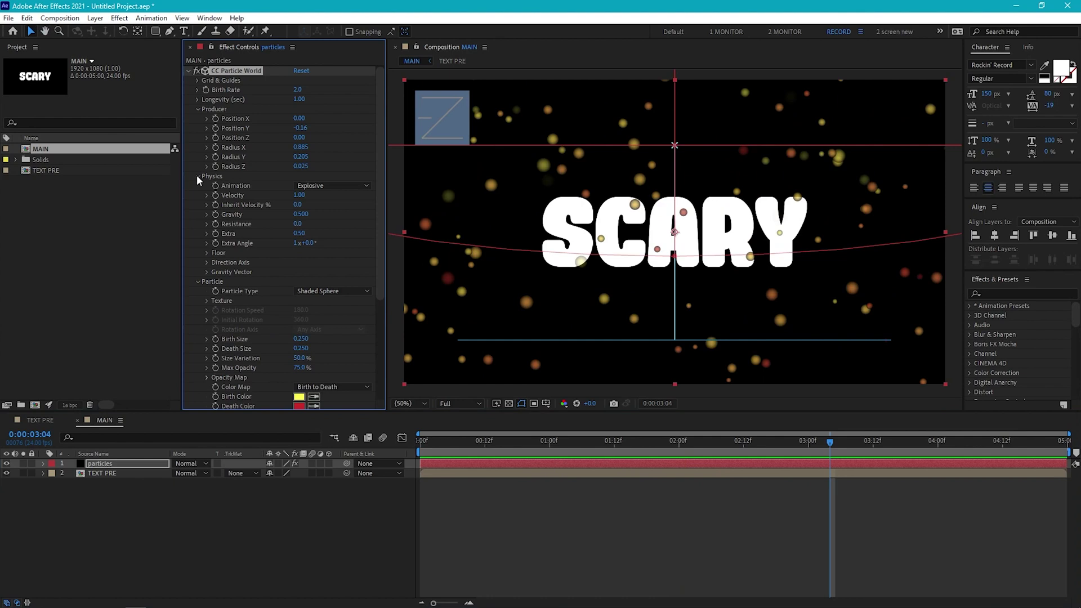
left_click_drag(295, 194, 299, 196)
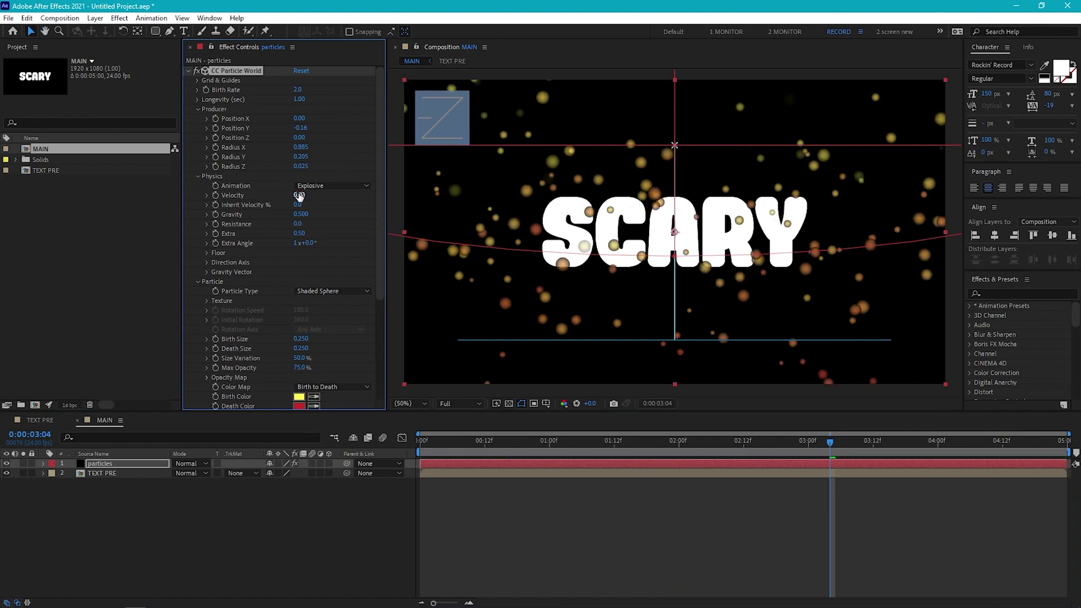
key("space")
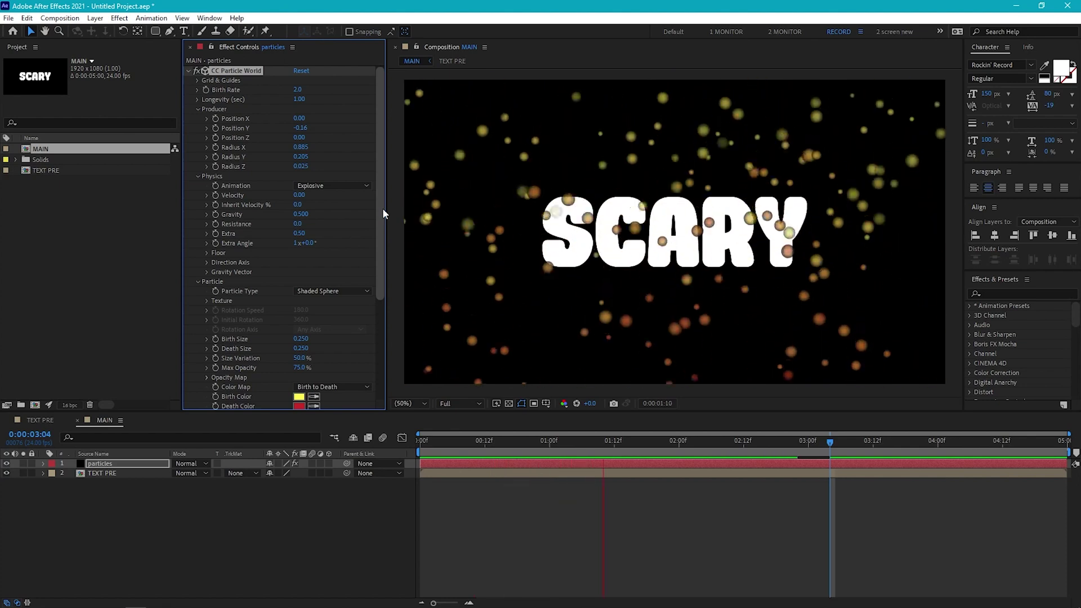
key("space")
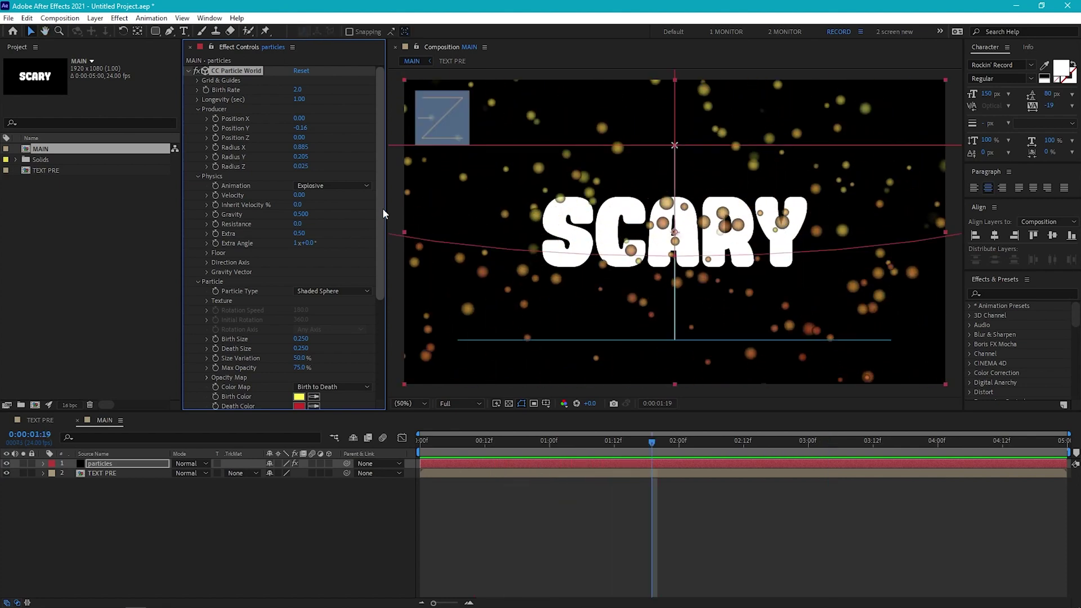
Set the particle physics gravity to 0.02 and preview the slower fall
left_click(309, 214)
type("0")
type(".02")
key("Return")
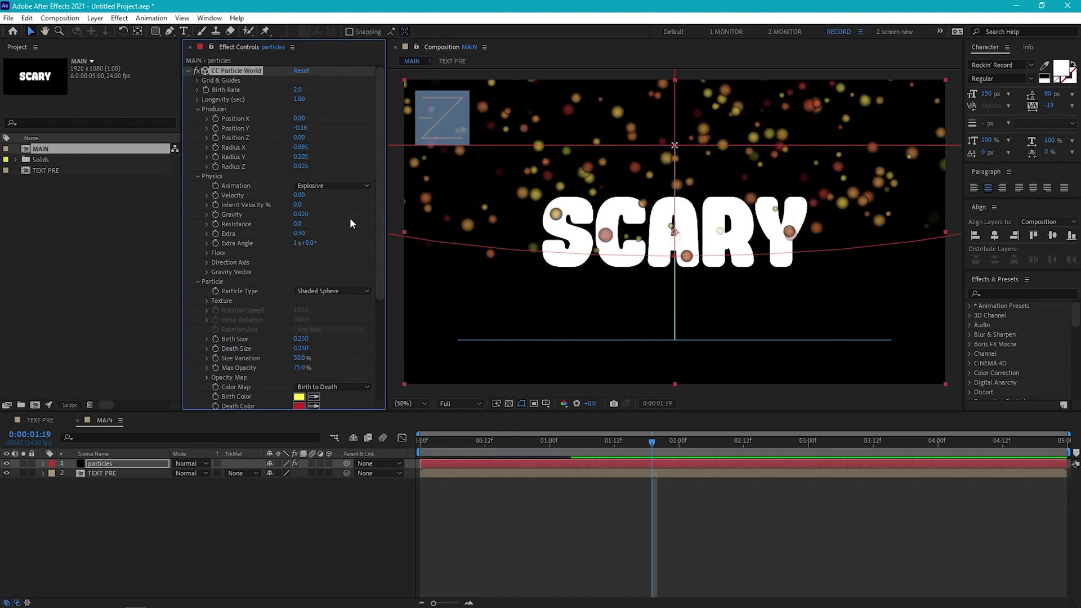
key("space")
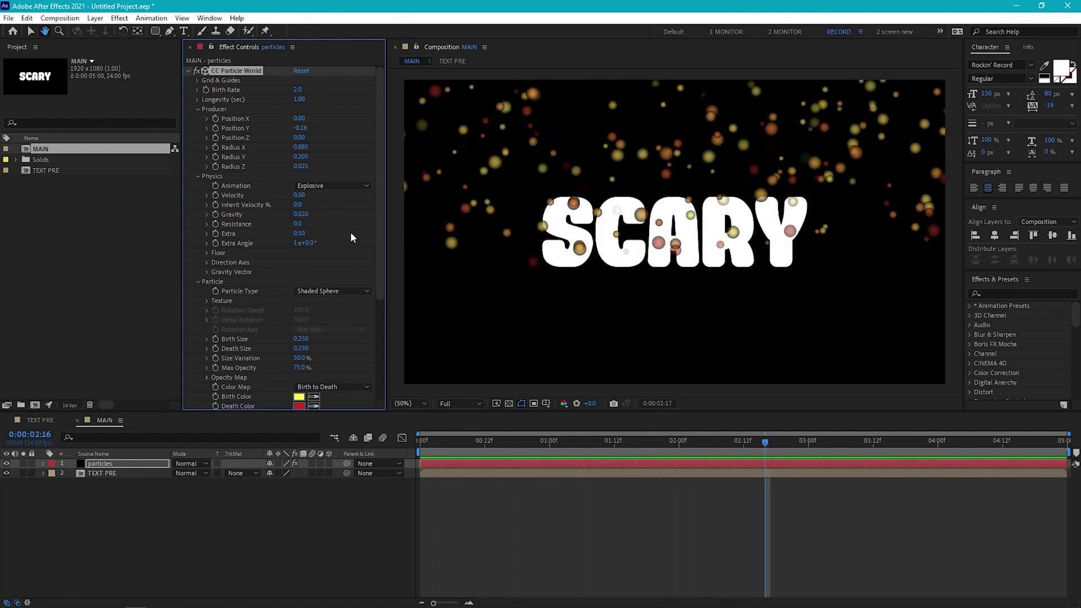
key("space")
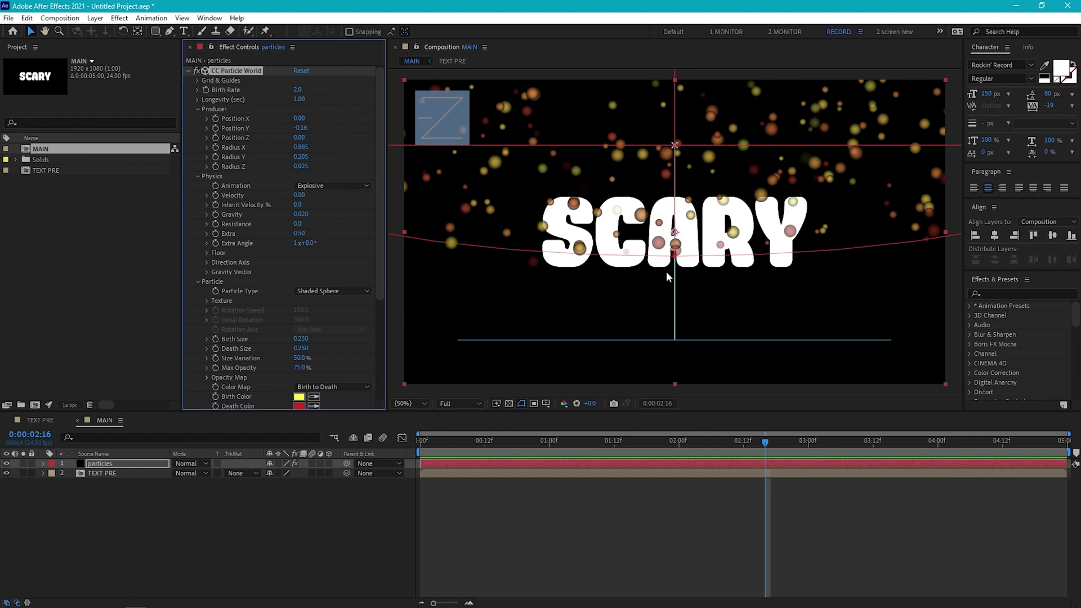
Set the particle longevity to 2.5 seconds
left_click_drag(299, 99, 67, 114)
left_click(300, 100)
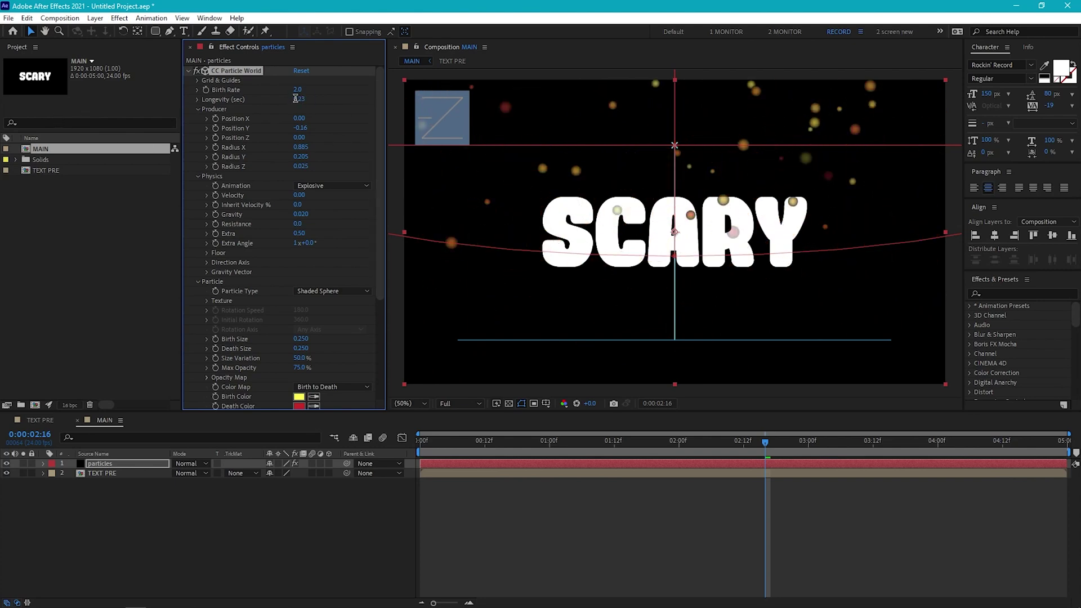
type("2.5")
key("Return")
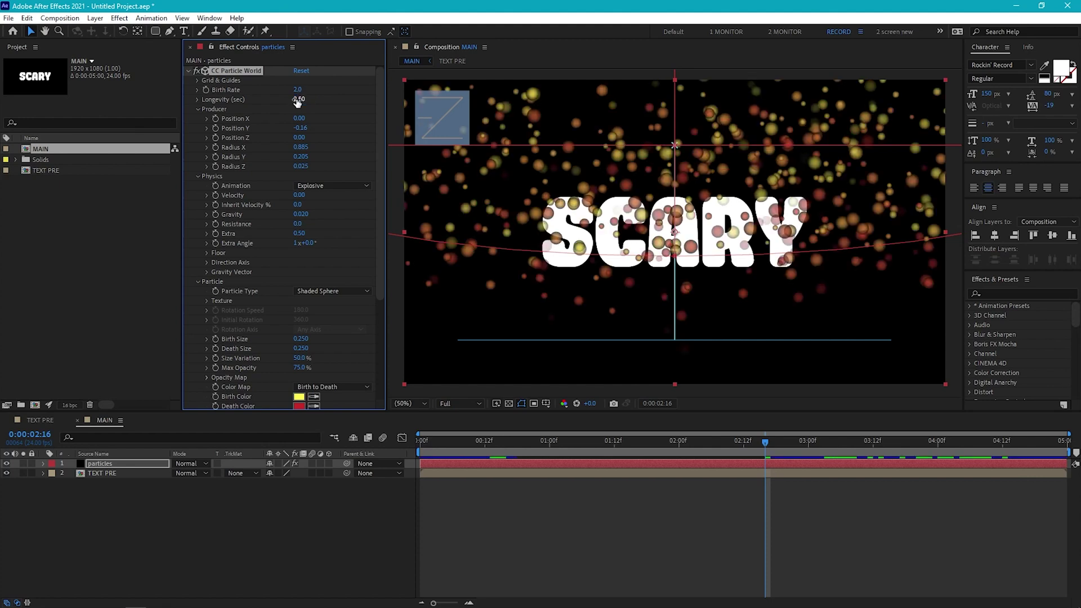
Set the particles' birth size to 0.1 and death size to 0.075, and preview the animation
left_click(301, 339)
key("Tab")
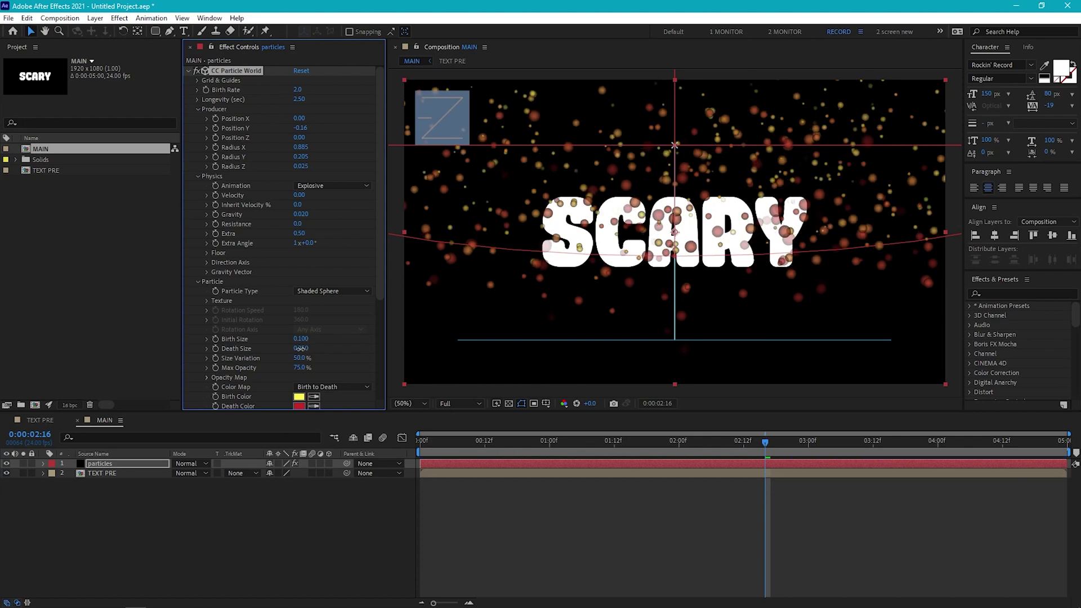
type("0.075")
key("Return")
key("space")
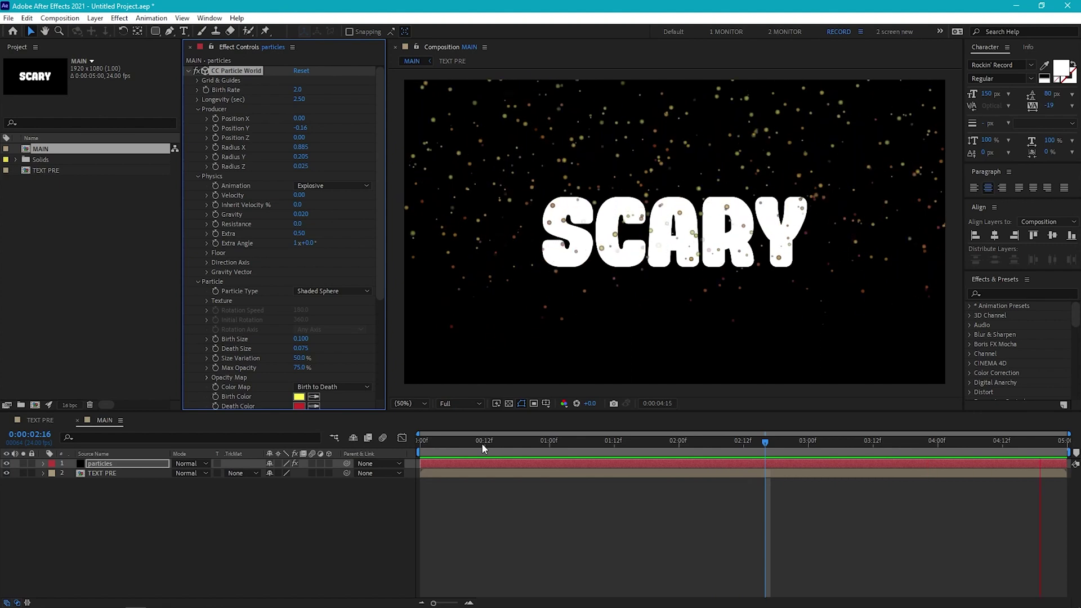
key("space")
Shift the particles layer about 2 seconds earlier, extend its end to the composition's end, and preview from the first frame
left_click_drag(779, 464, 512, 486)
left_click_drag(802, 464, 1069, 464)
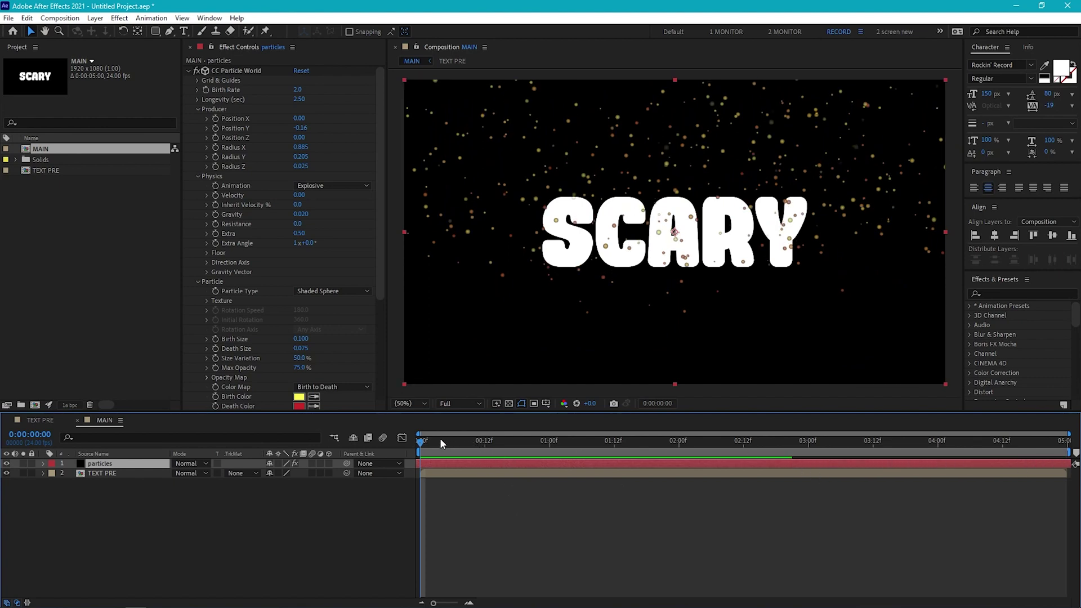
key("space")
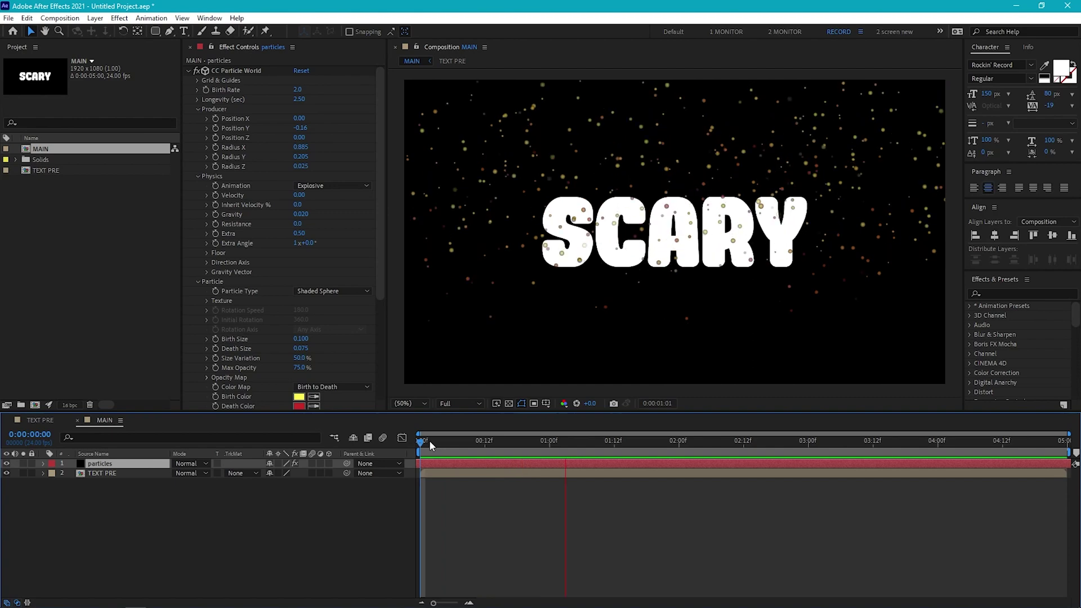
Collapse the CC Particle World settings and apply a Fill effect to the particles layer
left_click(188, 70)
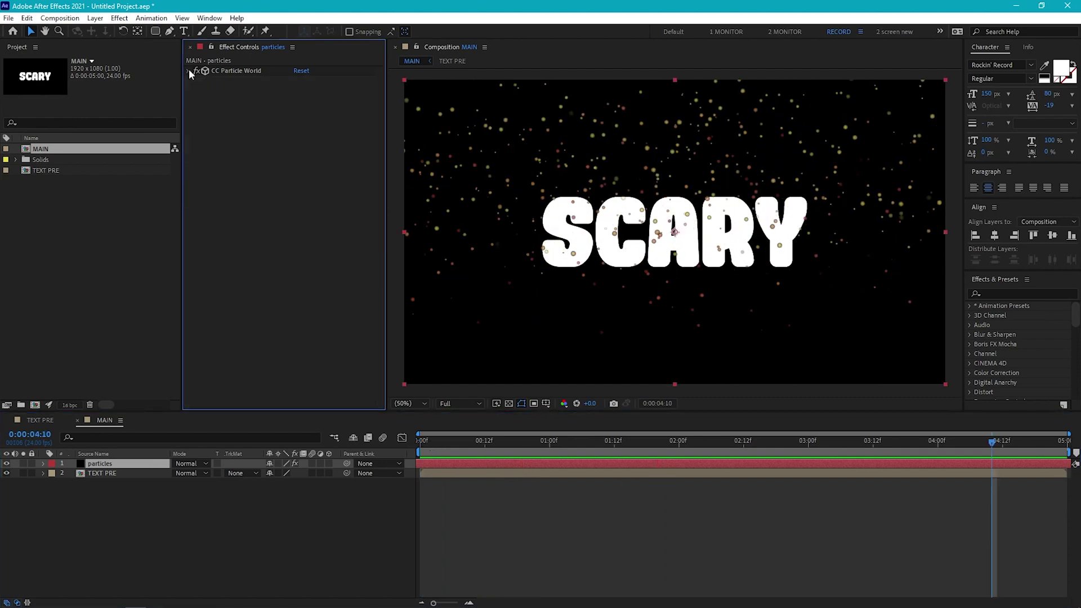
left_click(119, 18)
mouse_move(225, 196)
left_click(347, 382)
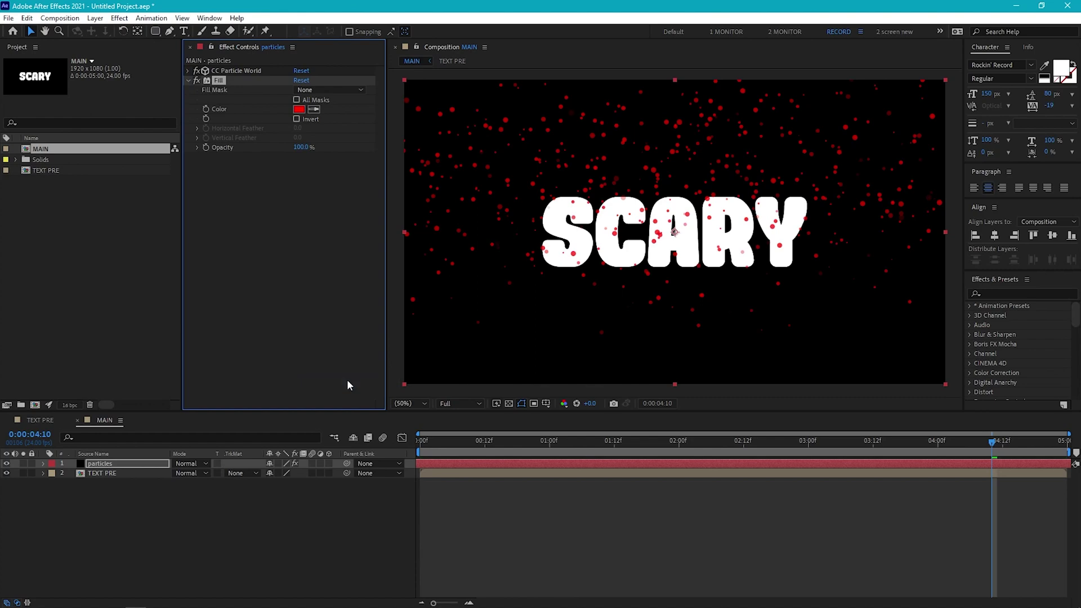
Apply an Echo effect to the particles layer and set its number of echoes to 10
left_click(120, 18)
mouse_move(260, 508)
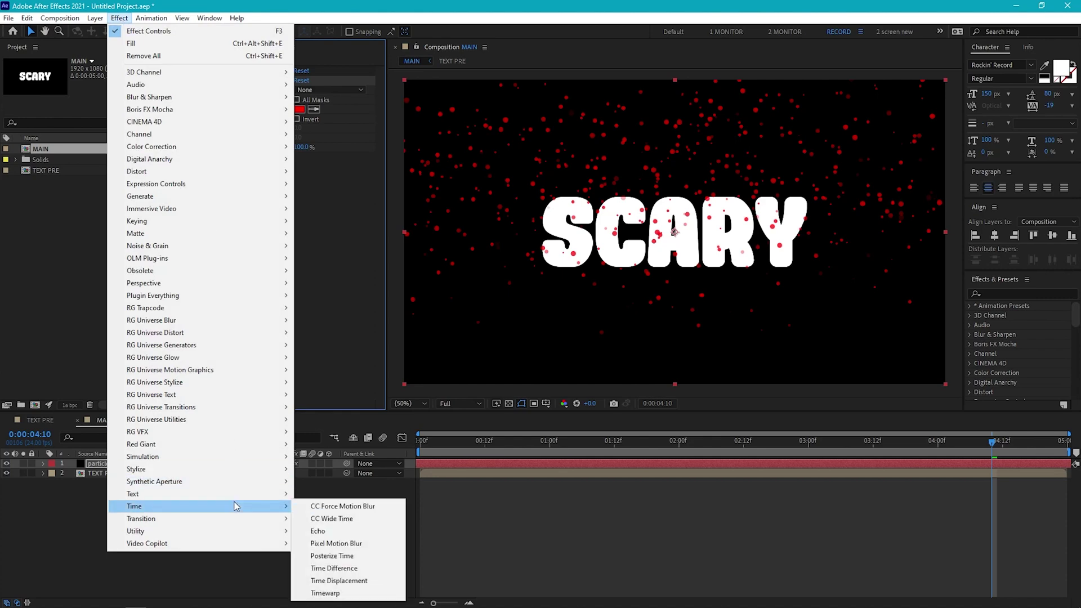
left_click(317, 531)
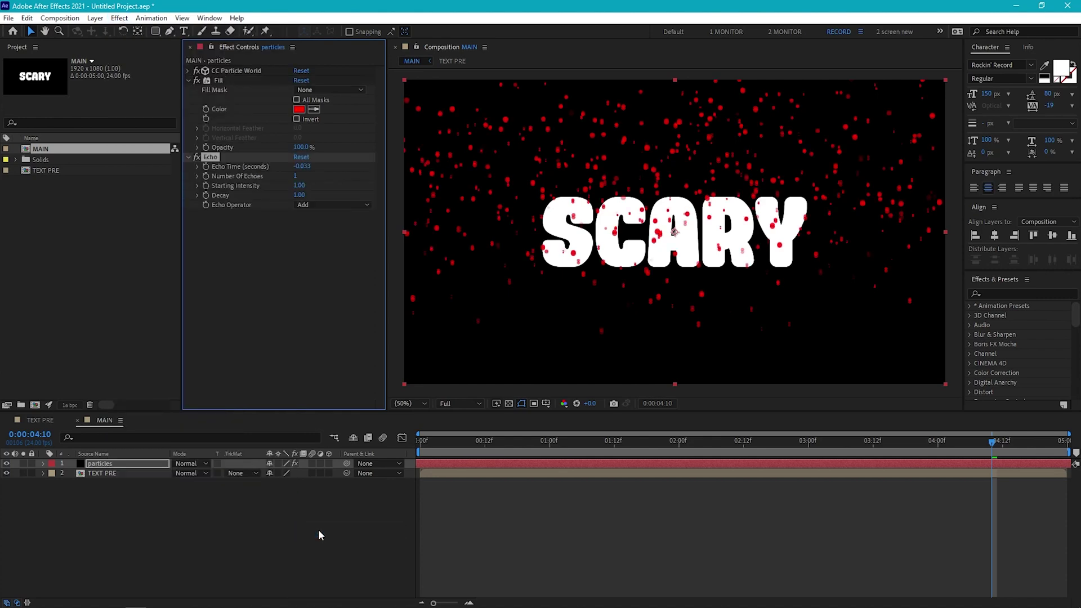
left_click(294, 176)
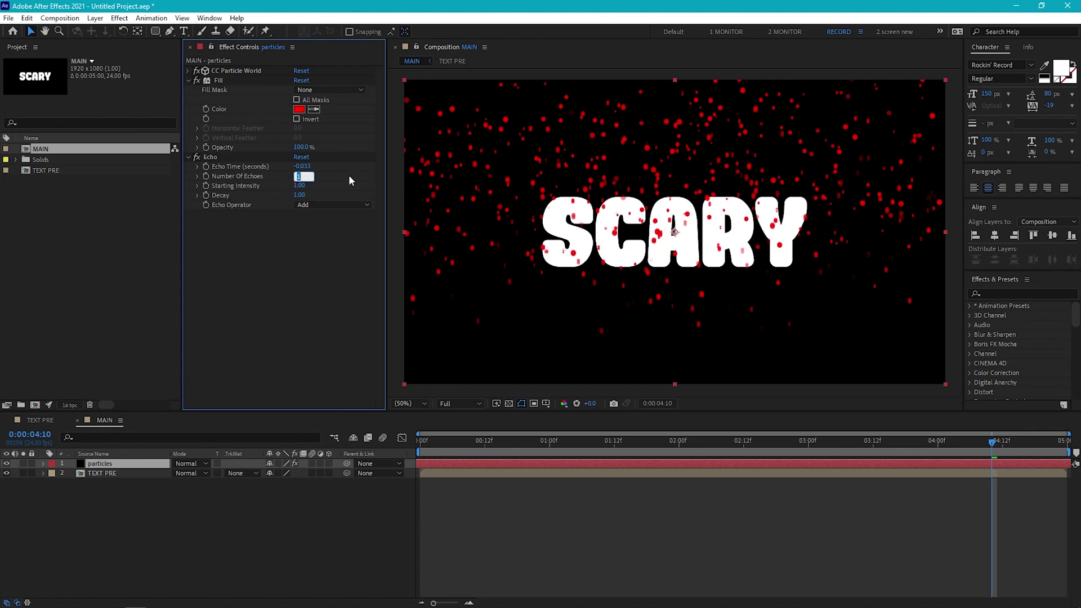
type("10")
key("Return")
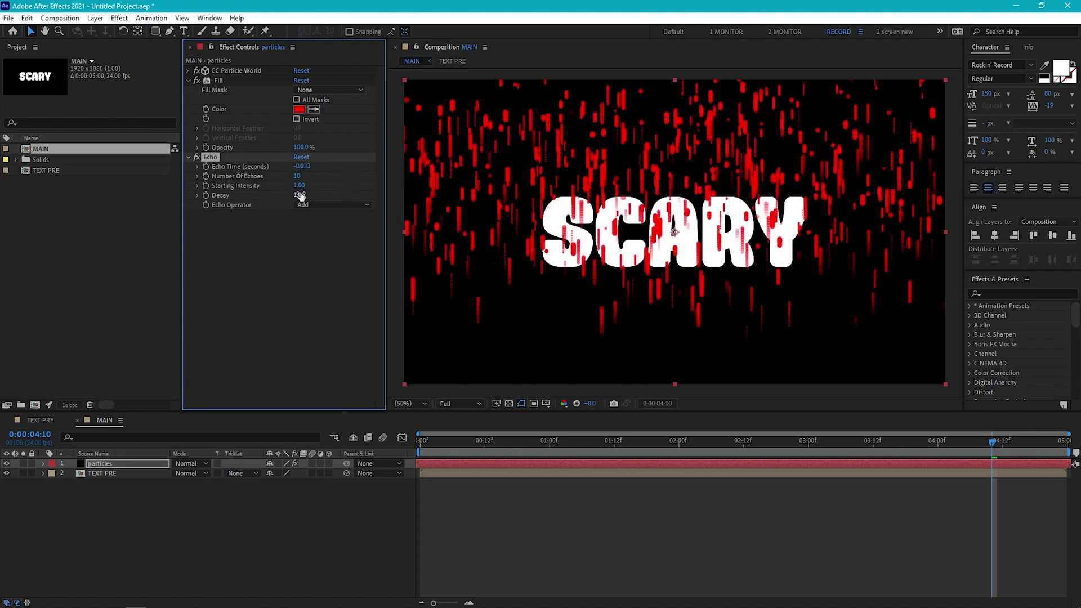
Set the Echo decay to 0.8 and the echo time to -0.05 seconds
left_click(300, 194)
type("0.8")
key("Return")
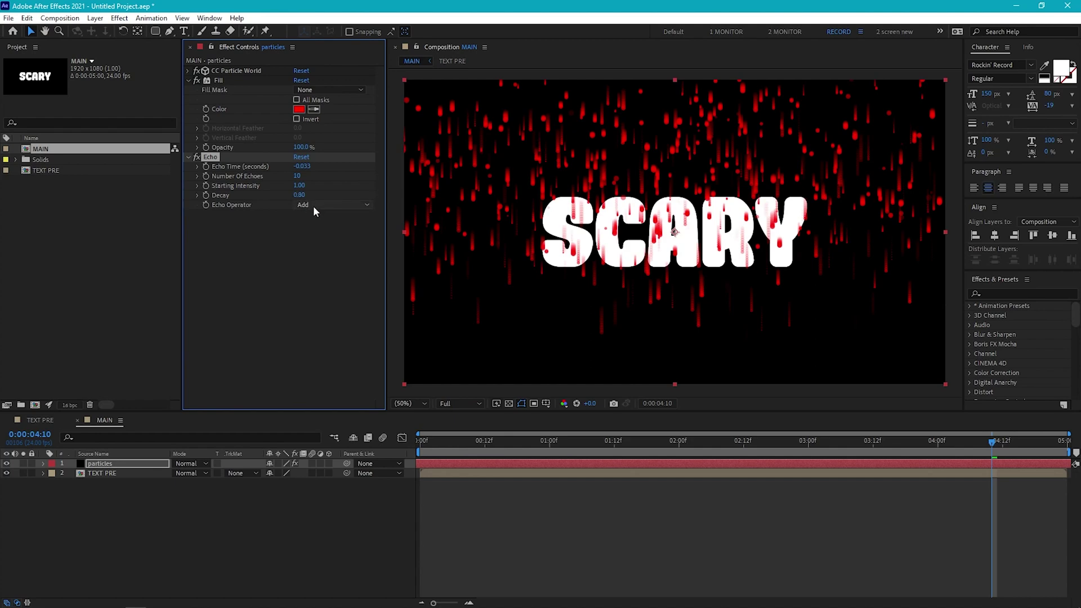
type("-0.05")
key("Return")
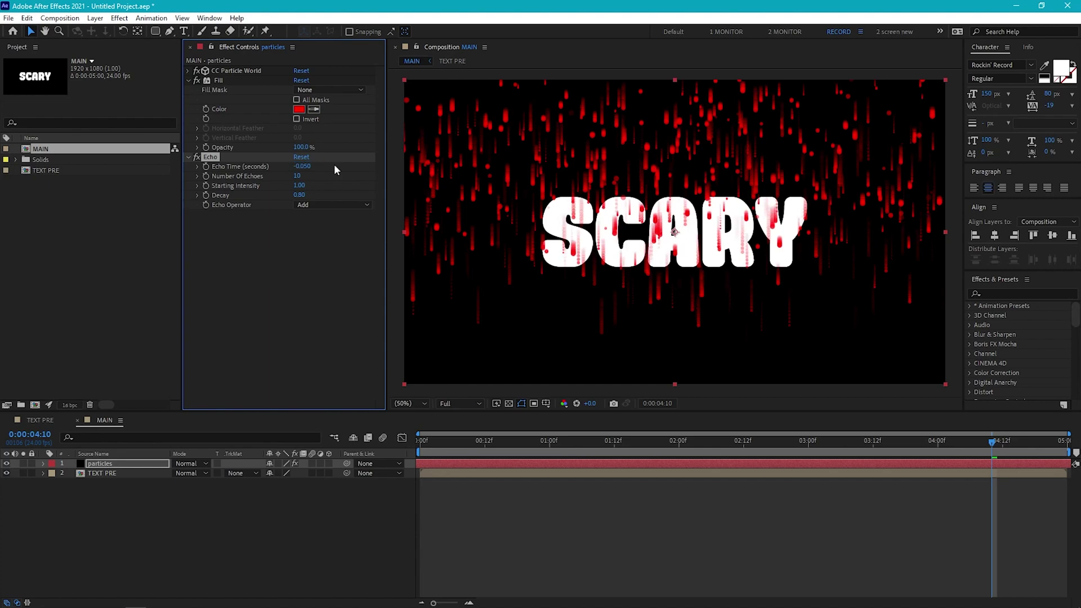
left_click(618, 224)
key("slash")
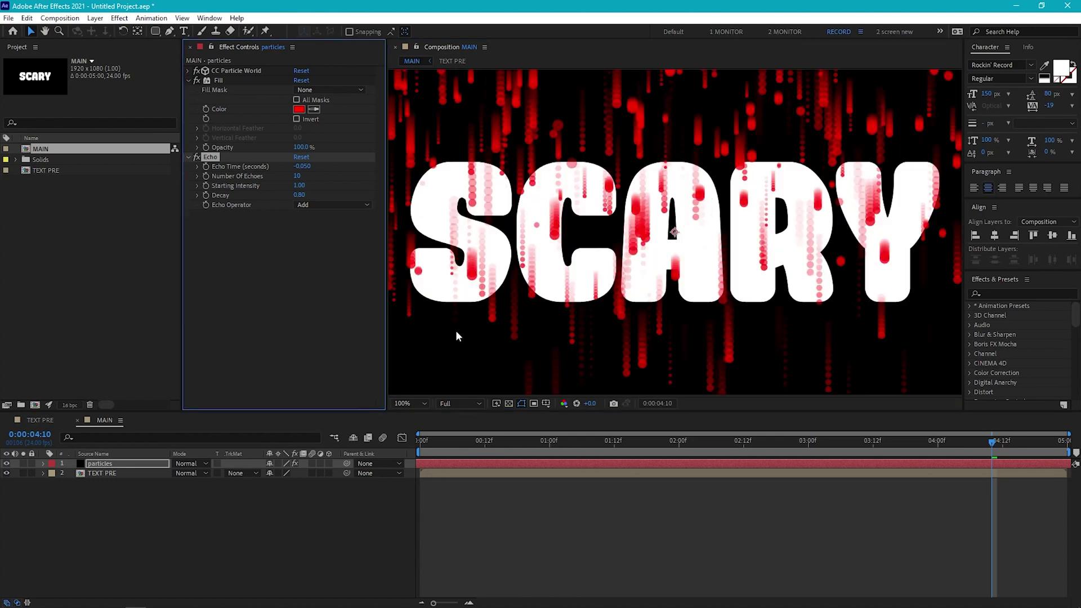
Add a Gaussian Blur to the particles layer with a blurriness of 15
left_click(119, 18)
mouse_move(169, 97)
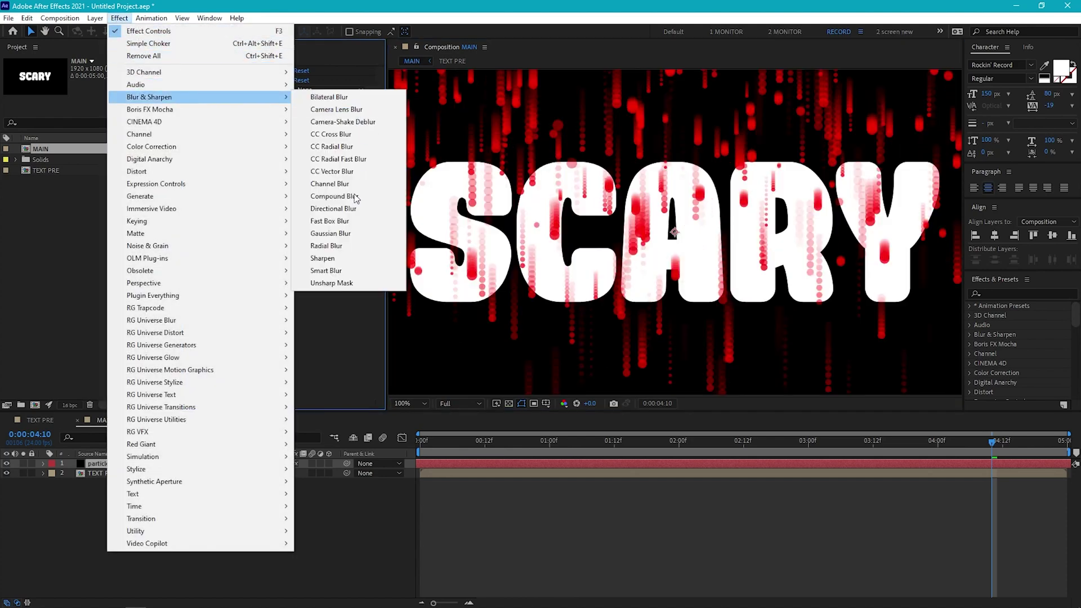
left_click(322, 236)
left_click_drag(296, 223, 327, 223)
left_click(297, 224)
type("15")
key("Return")
Add a Simple Choker effect to the particles layer and set its Choke Matte to -3
left_click(119, 18)
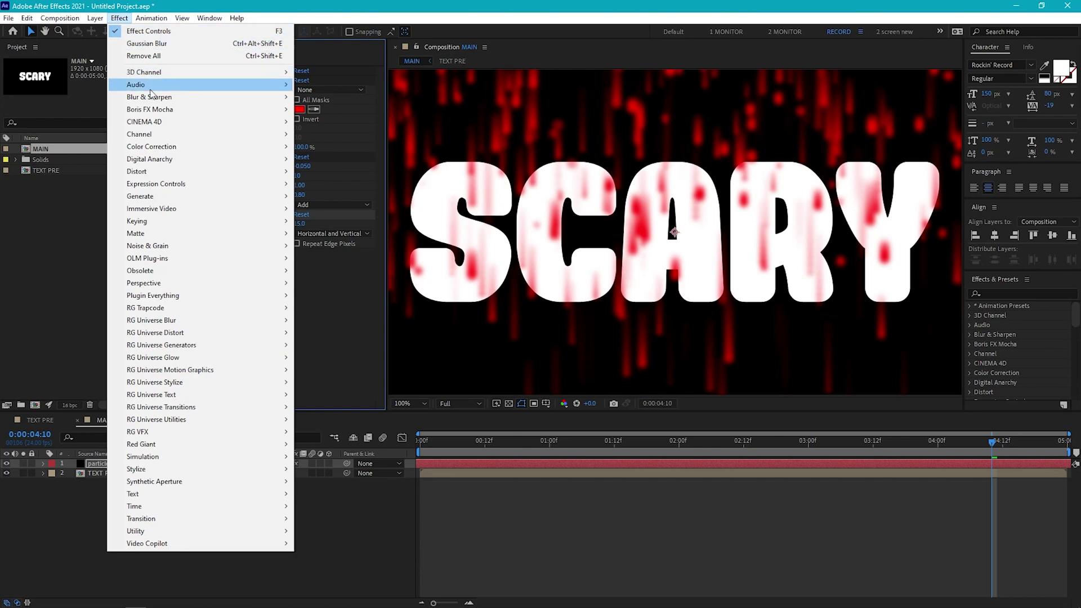
mouse_move(192, 233)
left_click(327, 283)
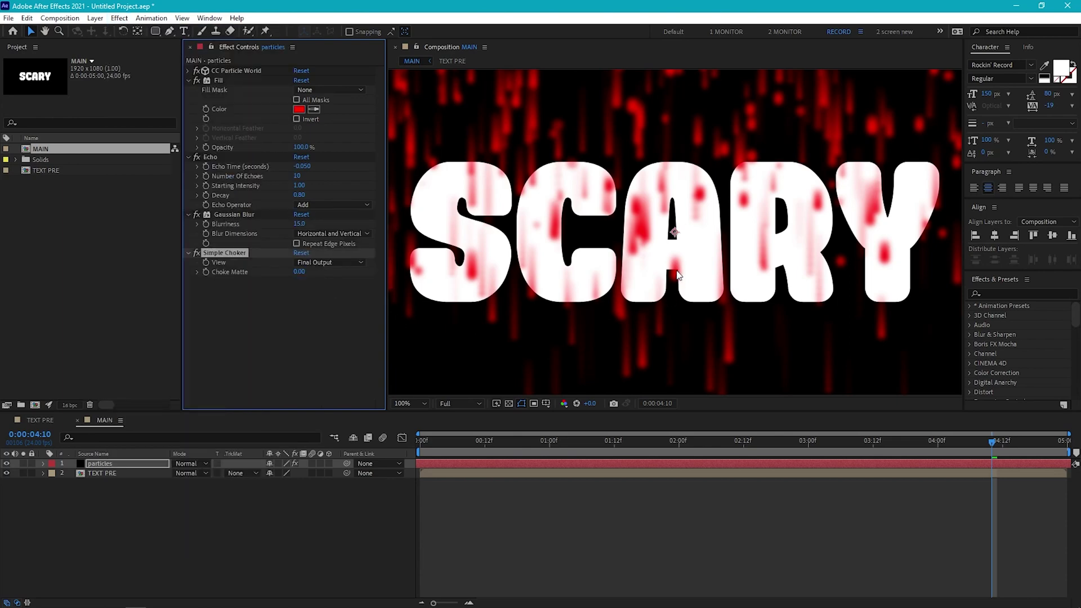
left_click_drag(302, 272, 286, 272)
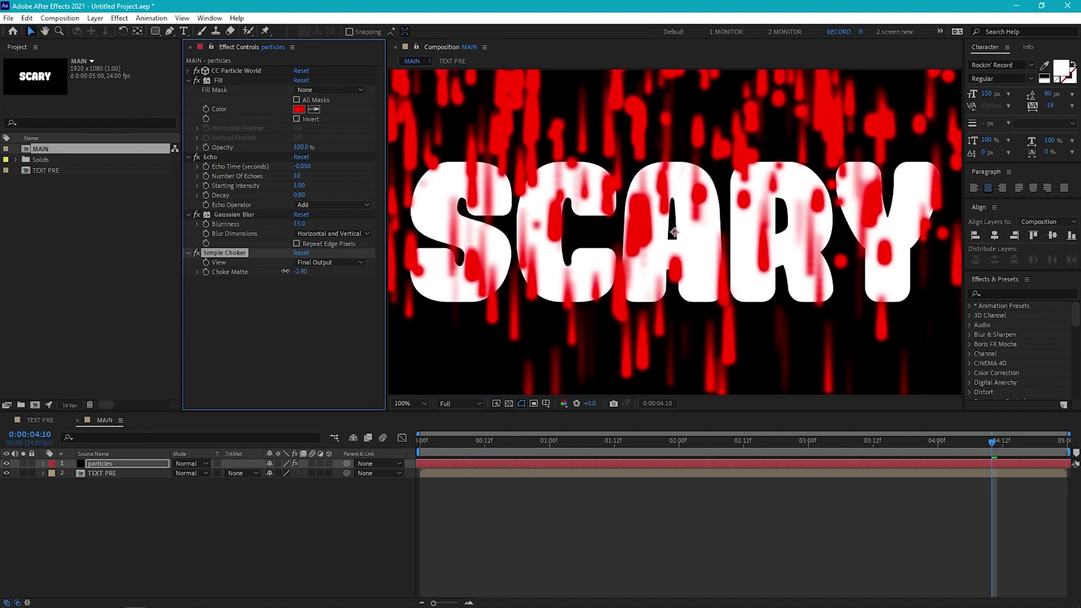
Duplicate the Simple Choker, set the copy's Choke Matte to 3, and preview the animation
key("ctrl+d")
left_click(303, 302)
type("3")
key("Return")
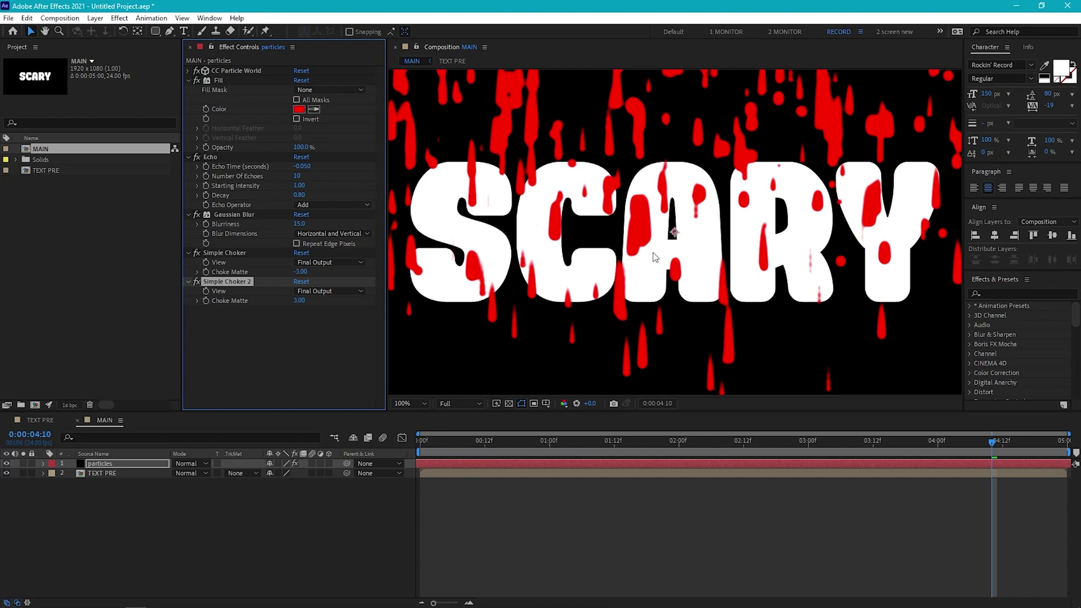
scroll(733, 299, "down", 2)
key("space")
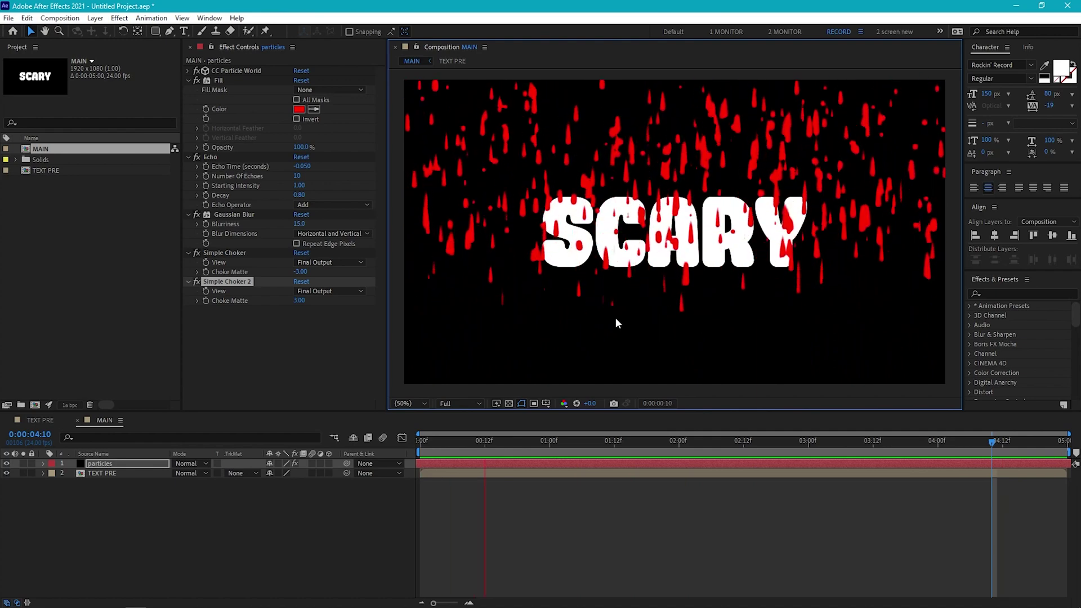
key("space")
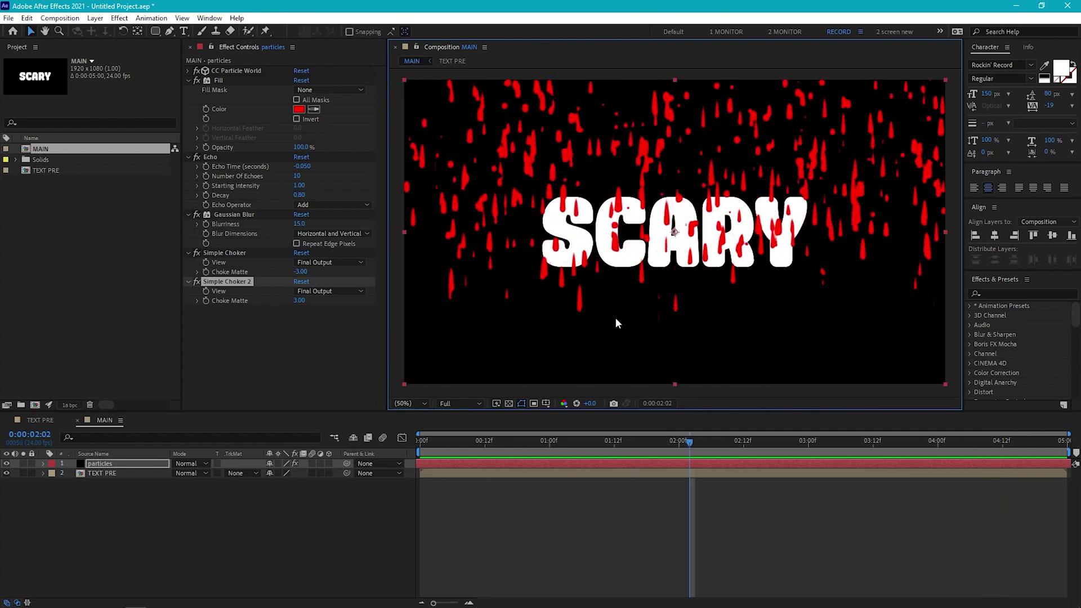
Duplicate the TEXT PRE layer and pre-compose the upper copy with the particles layer as DRIPS PRE
left_click(124, 473)
key("ctrl+d")
left_click(121, 464, "shift")
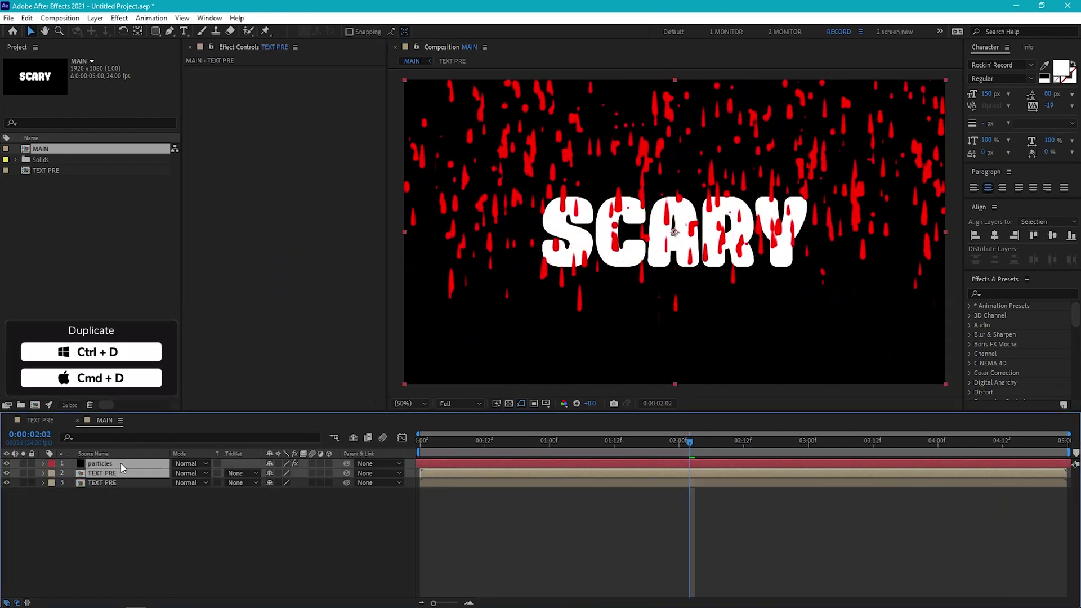
key("ctrl+shift+c")
type("DRIPS PRE")
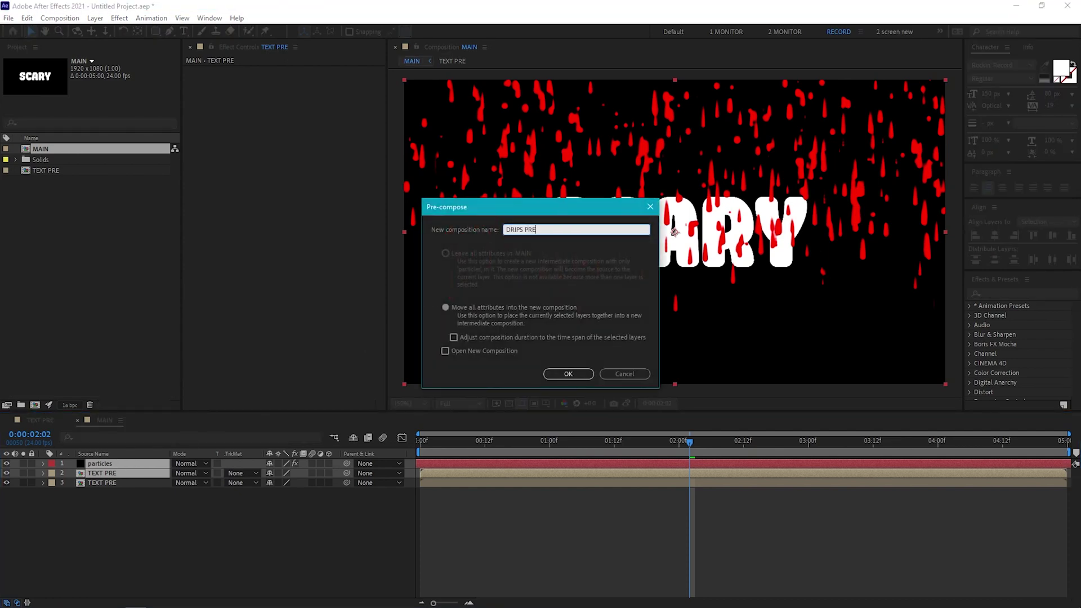
key("Return")
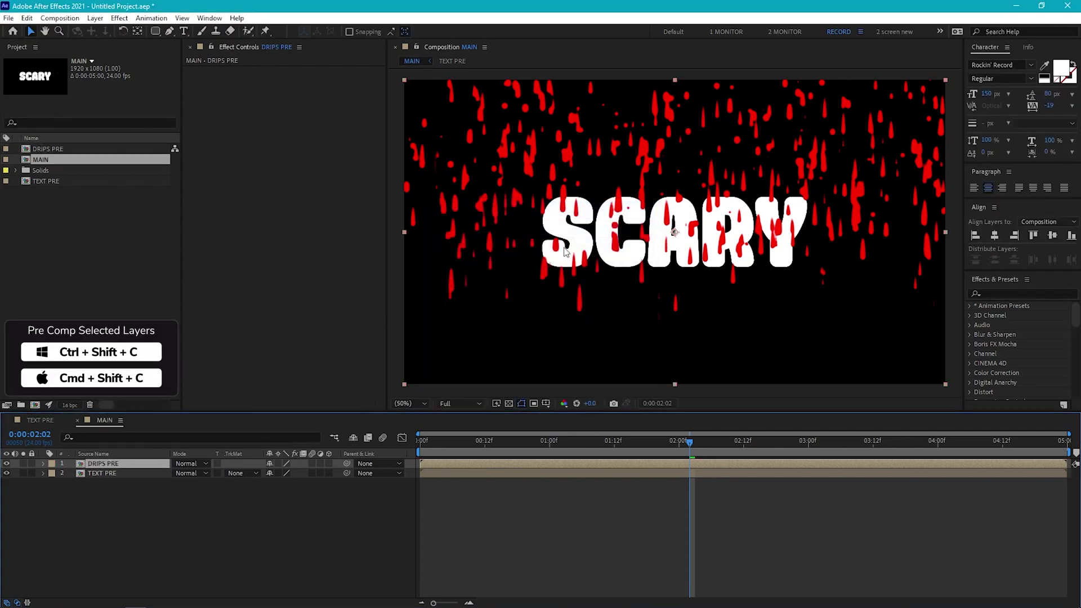
Inside DRIPS PRE, apply Set Matte to the particles layer using TEXT PRE as the matte layer, and scrub through the result
double_click(113, 463)
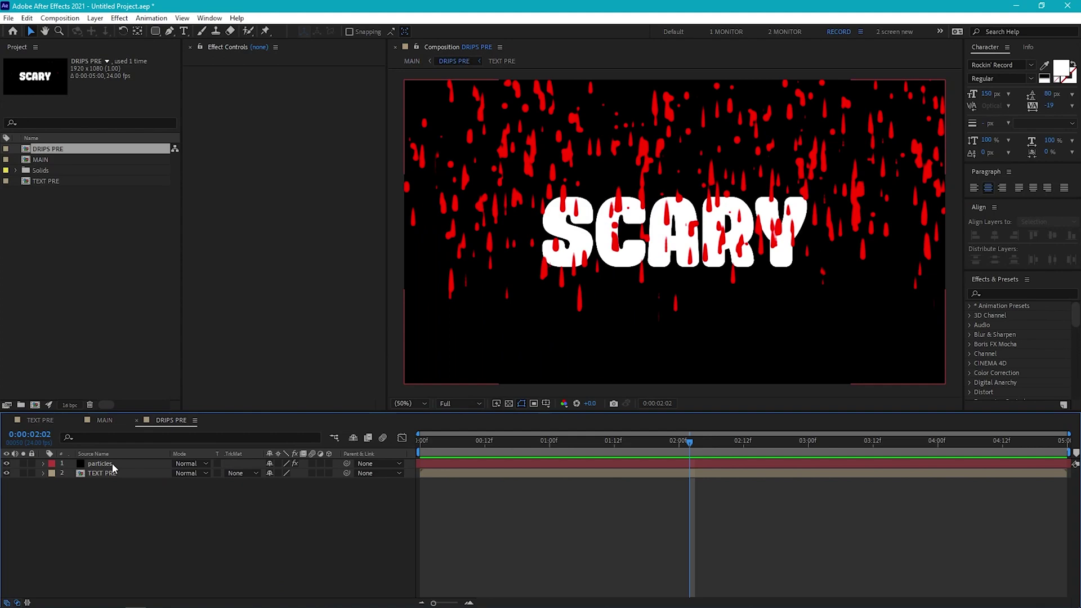
left_click(109, 466)
left_click(120, 18)
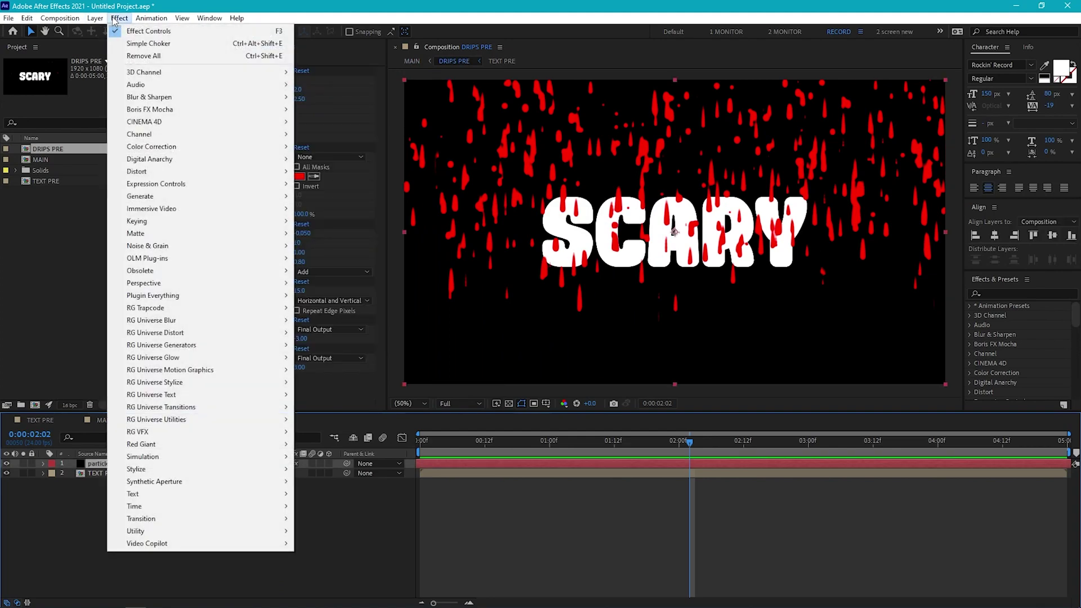
mouse_move(169, 134)
left_click(325, 258)
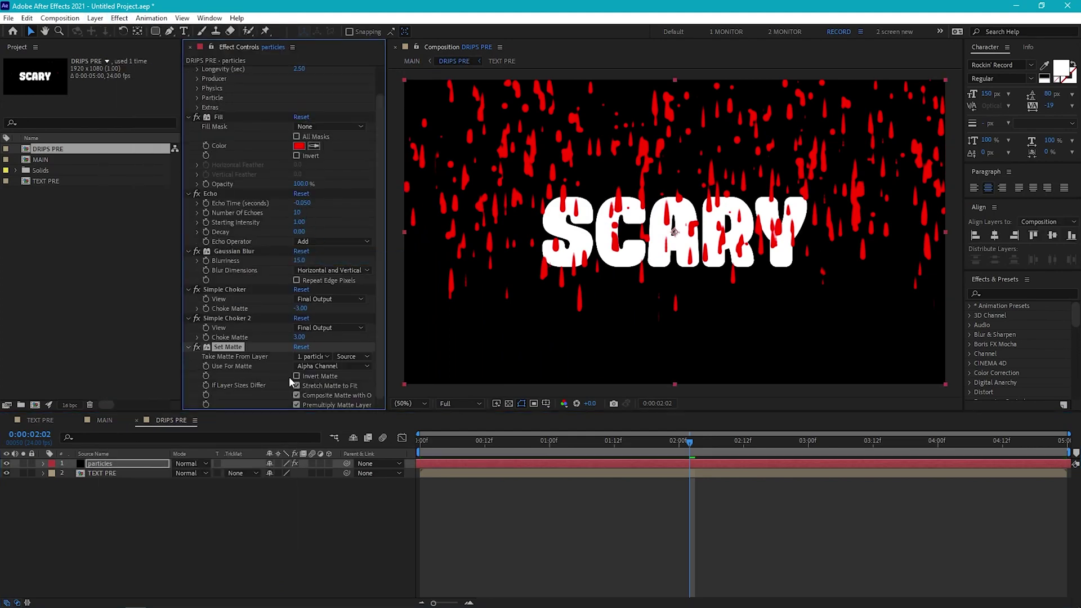
left_click(313, 357)
left_click(334, 397)
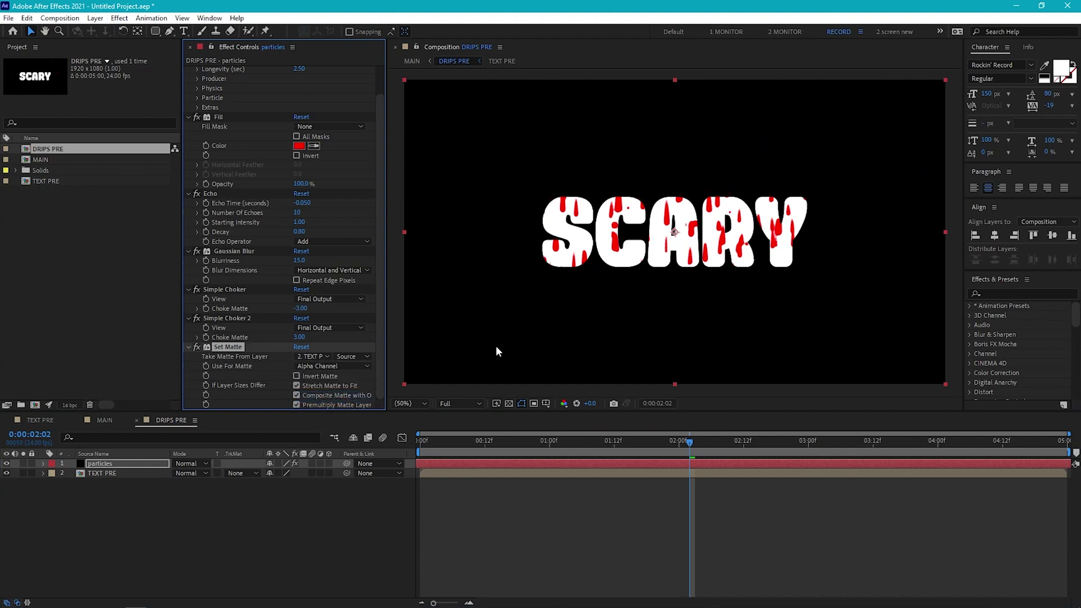
left_click_drag(420, 442, 728, 452)
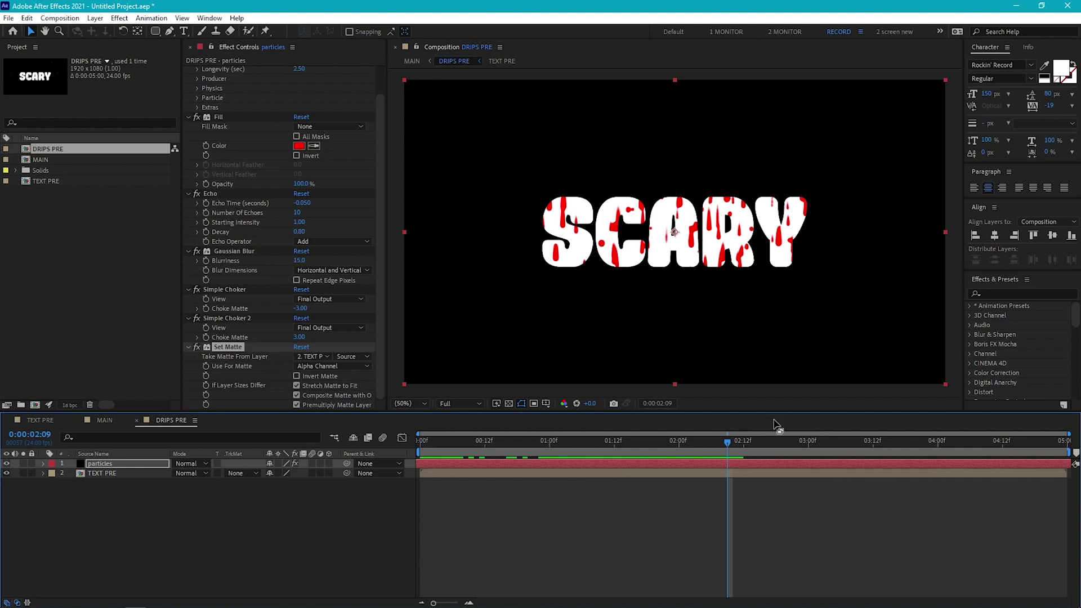
Disable Set Matte on the particles layer and apply Minimax to TEXT PRE with its channel set to Alpha and Color
left_click(198, 347)
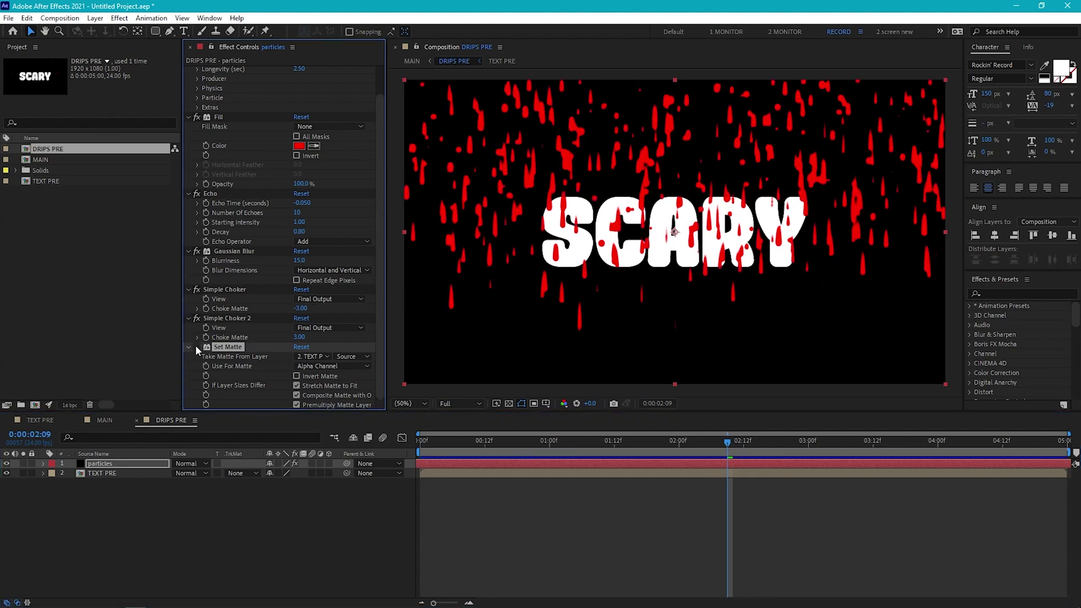
left_click(141, 473)
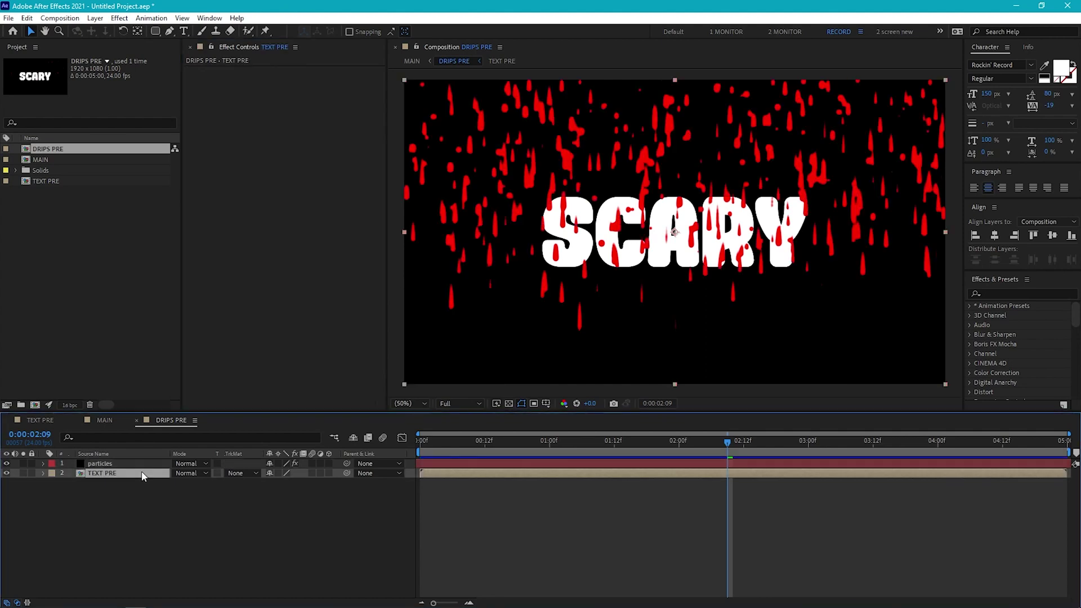
left_click(120, 18)
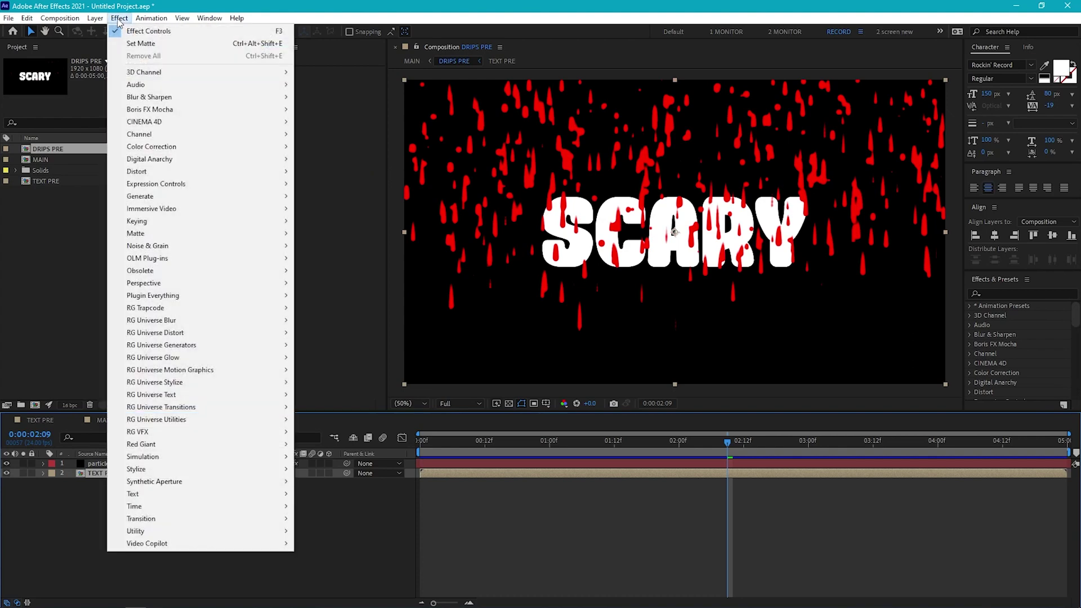
mouse_move(169, 134)
left_click(359, 220)
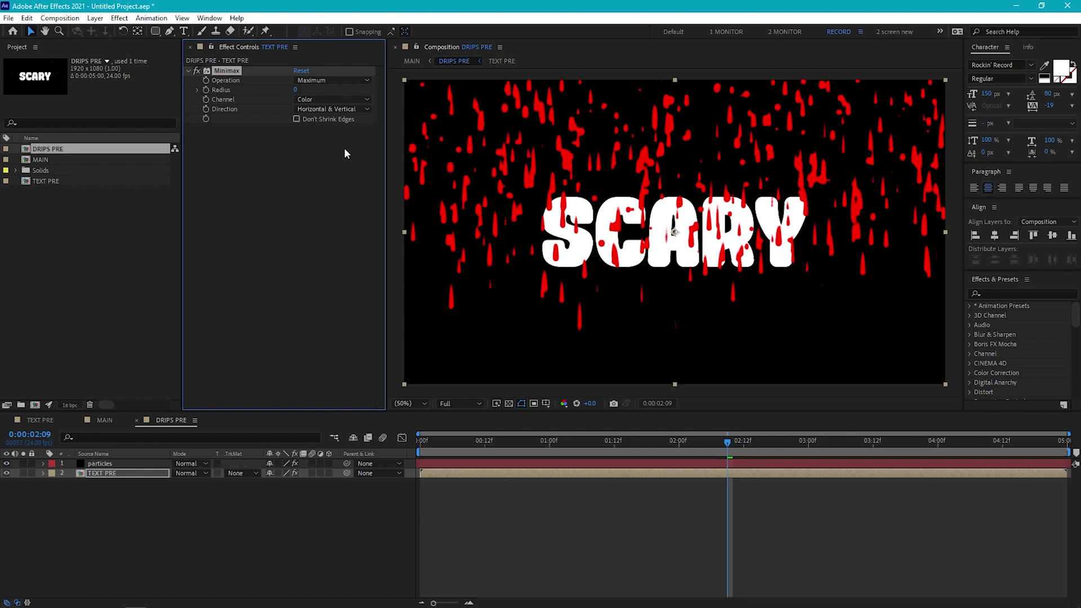
left_click(314, 99)
left_click(319, 110)
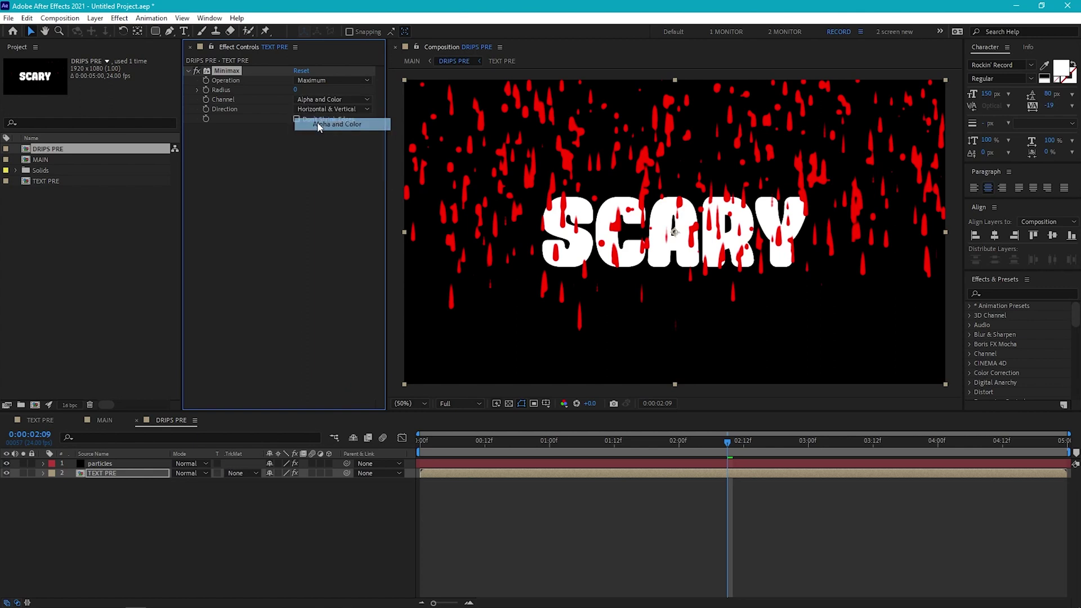
Set the Minimax operation to Maximum Then Minimum, try a radius of 63, and undo the radius change
left_click_drag(296, 90, 319, 100)
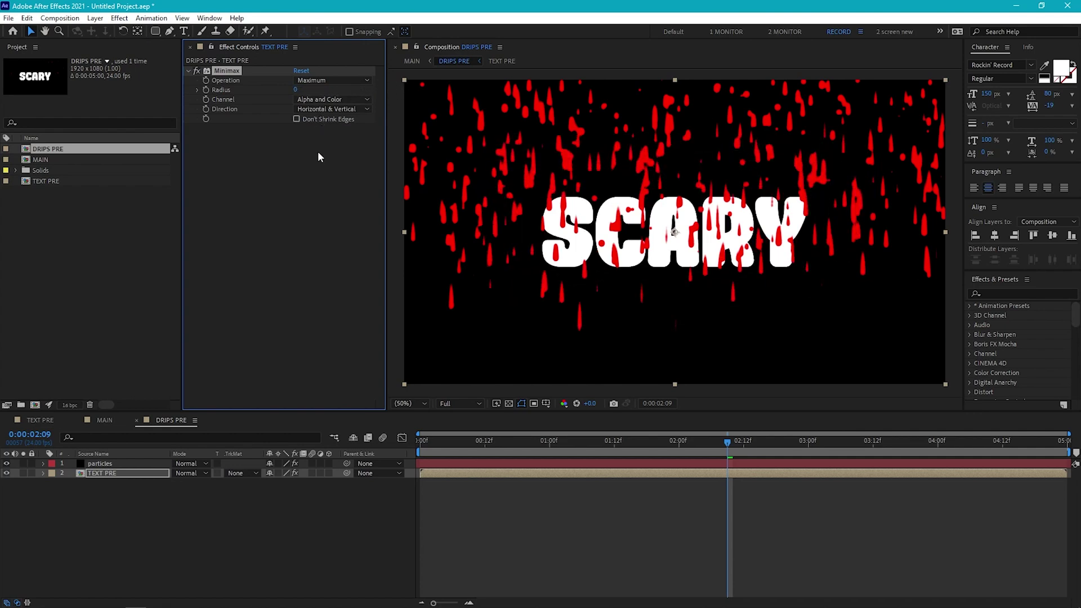
left_click(329, 80)
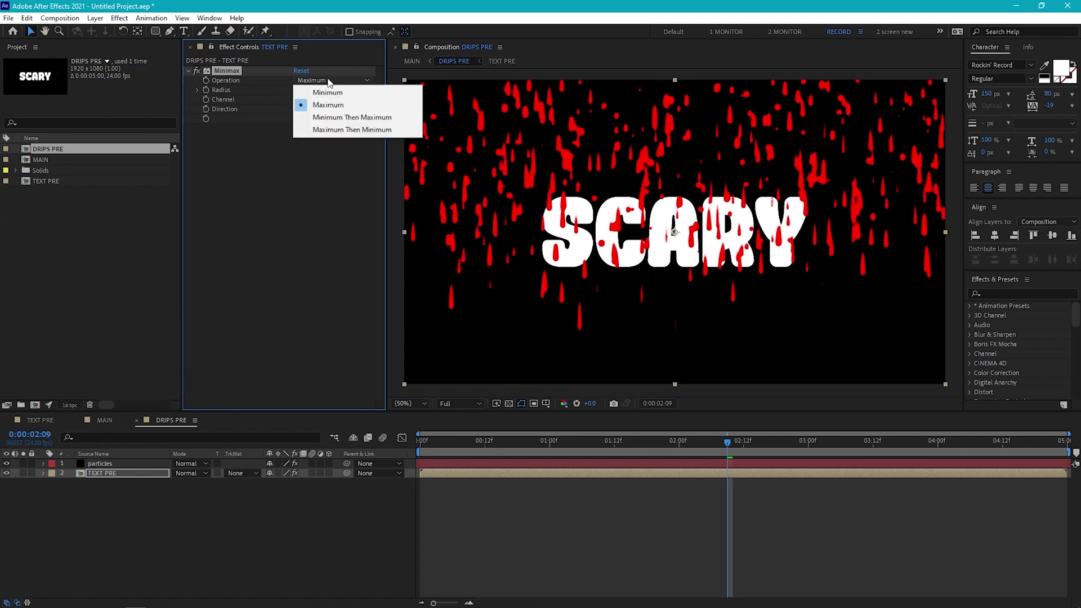
left_click(340, 131)
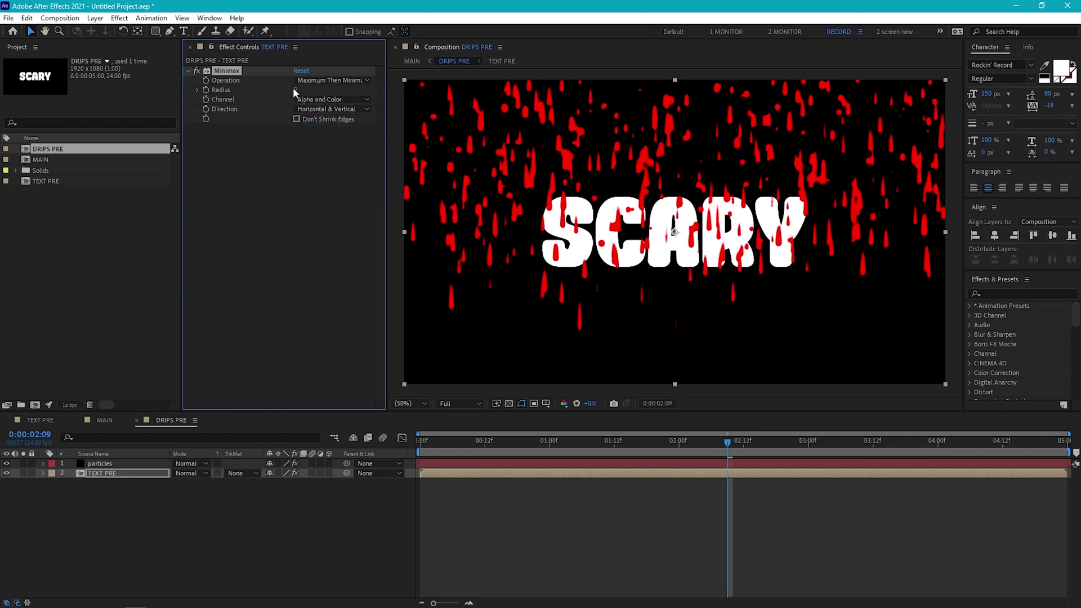
left_click_drag(297, 90, 329, 84)
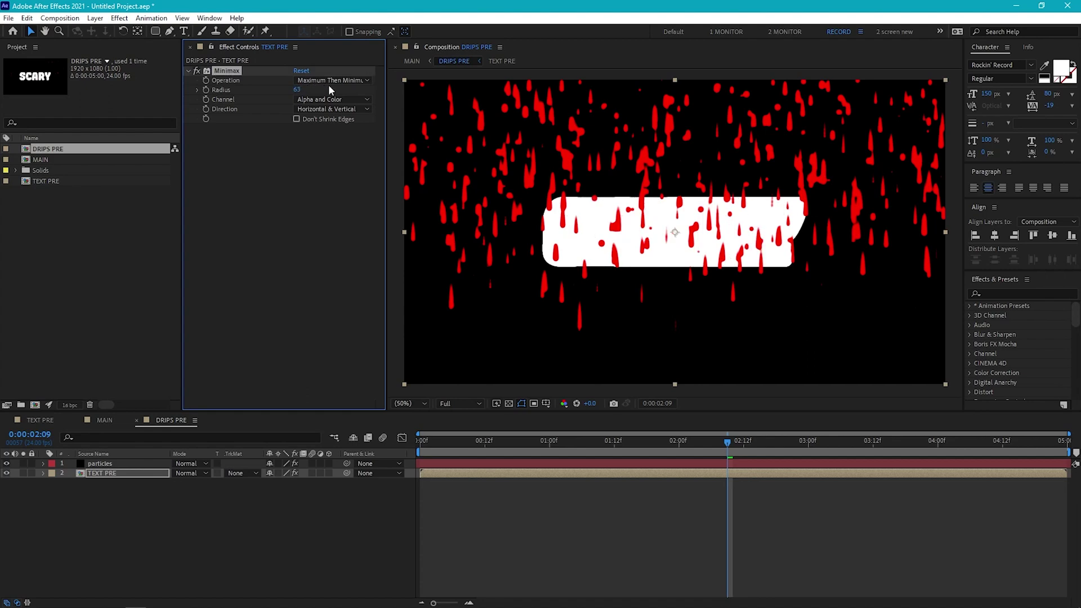
key("ctrl+z")
Set the Minimax direction to Just Vertical and the radius to 74
left_click(323, 109)
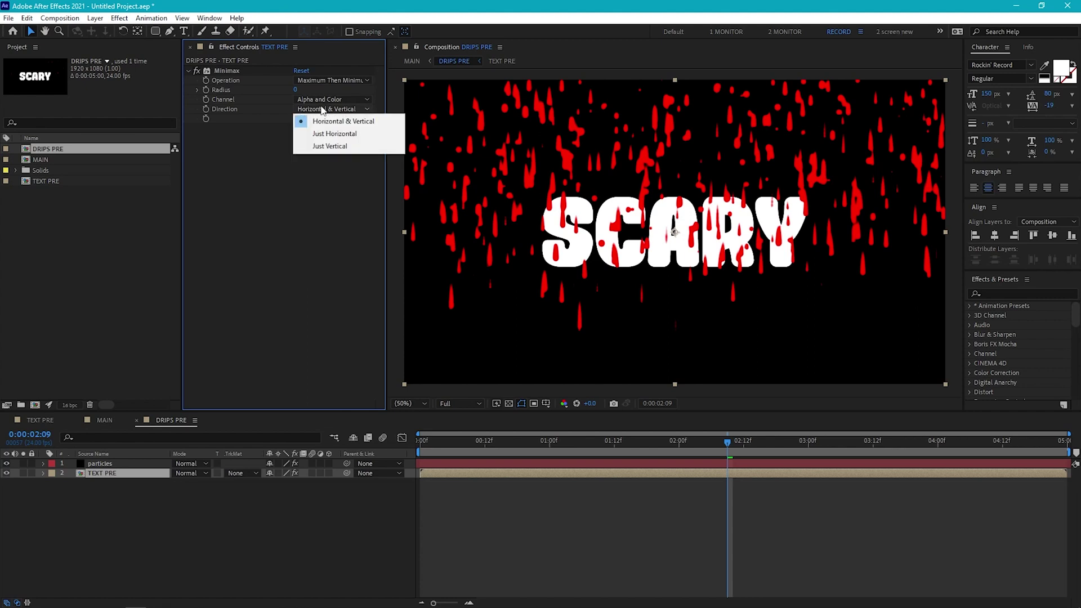
left_click(327, 146)
left_click_drag(296, 89, 330, 90)
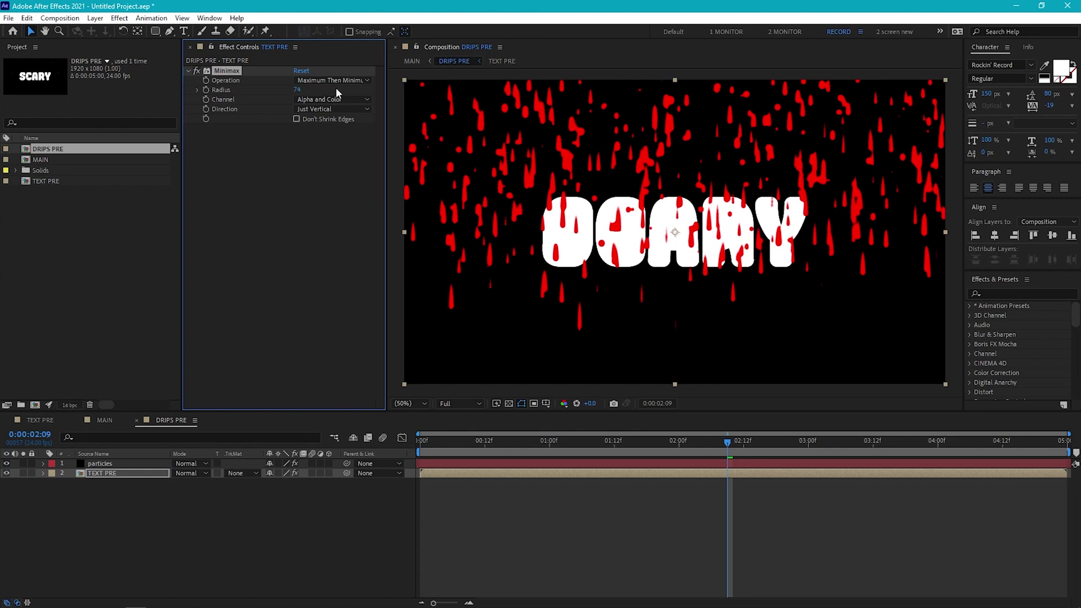
Apply a Fill effect to TEXT PRE and set its color to white (FFFFFF)
left_click(119, 18)
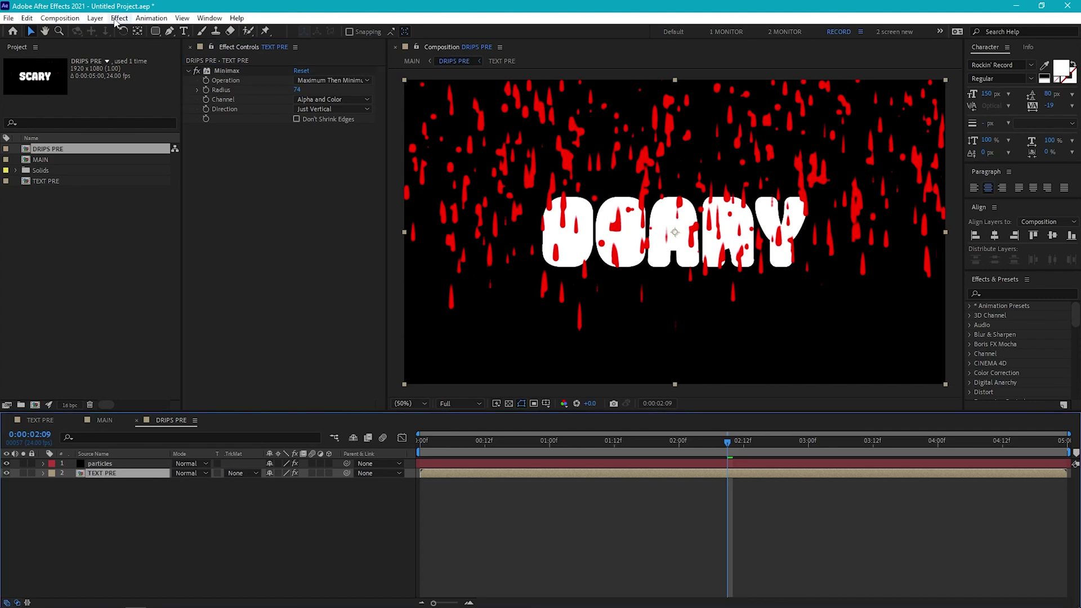
left_click(119, 18)
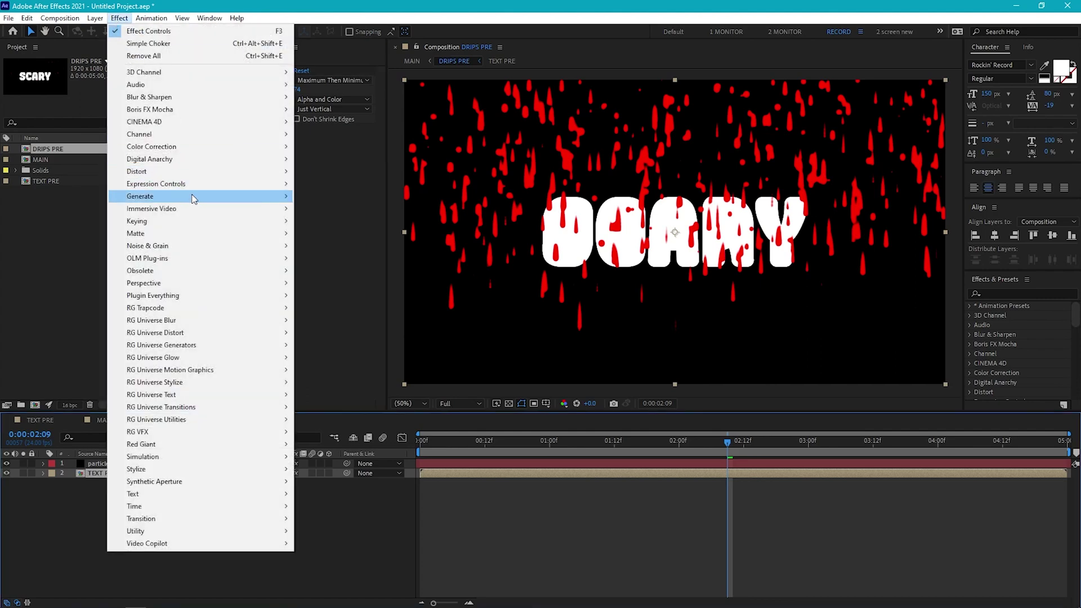
mouse_move(194, 197)
left_click(340, 383)
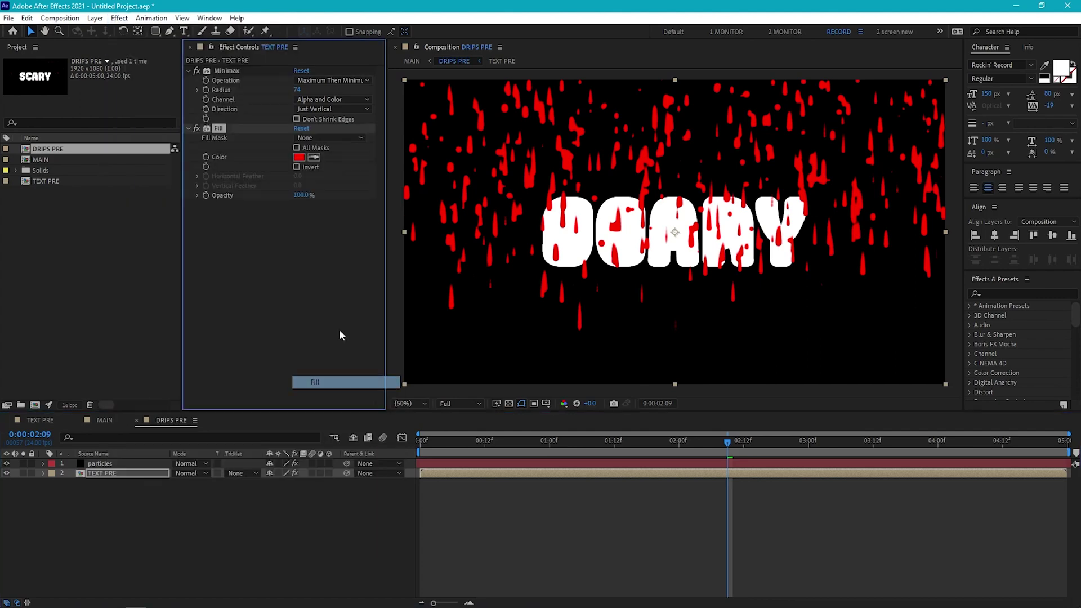
left_click(299, 157)
left_click_drag(74, 394, 44, 382)
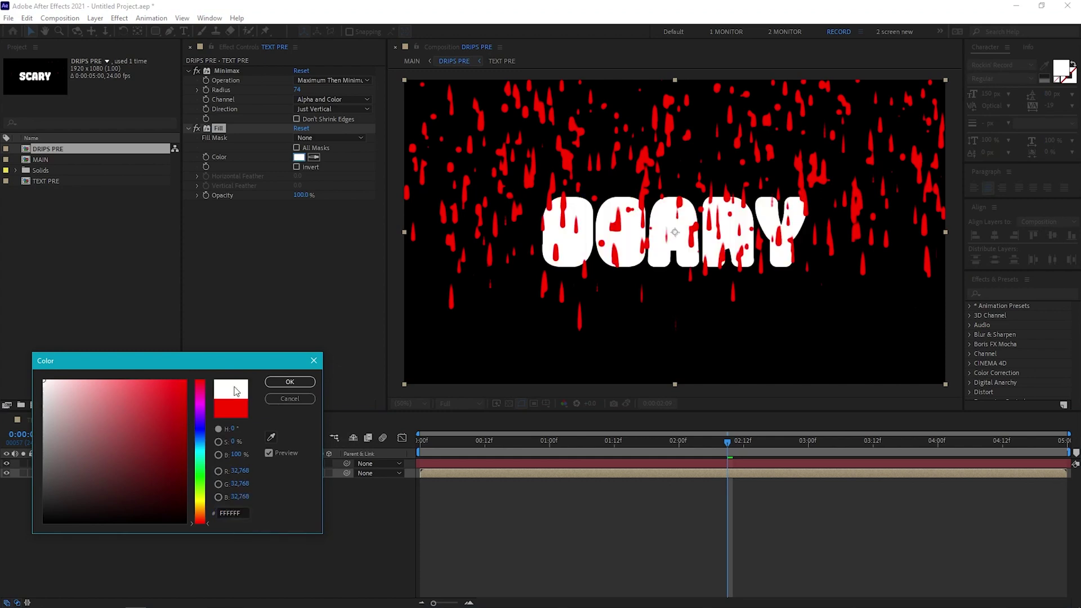
left_click(290, 383)
Apply Simple Choker to TEXT PRE and set Choke Matte to about -14.60
left_click(120, 18)
mouse_move(197, 240)
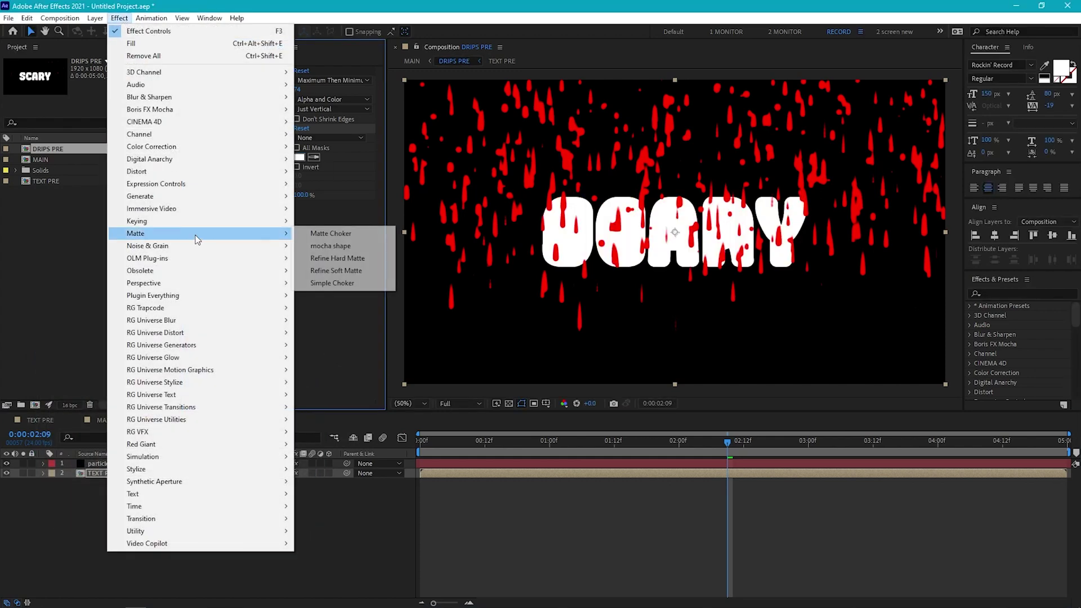
left_click(333, 282)
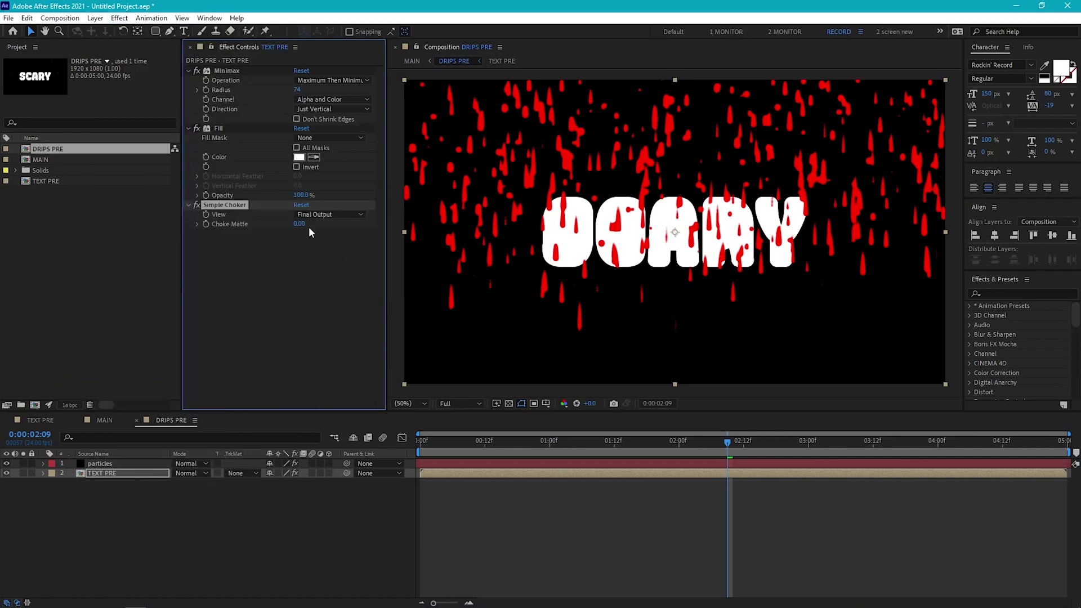
left_click_drag(305, 225, 236, 240)
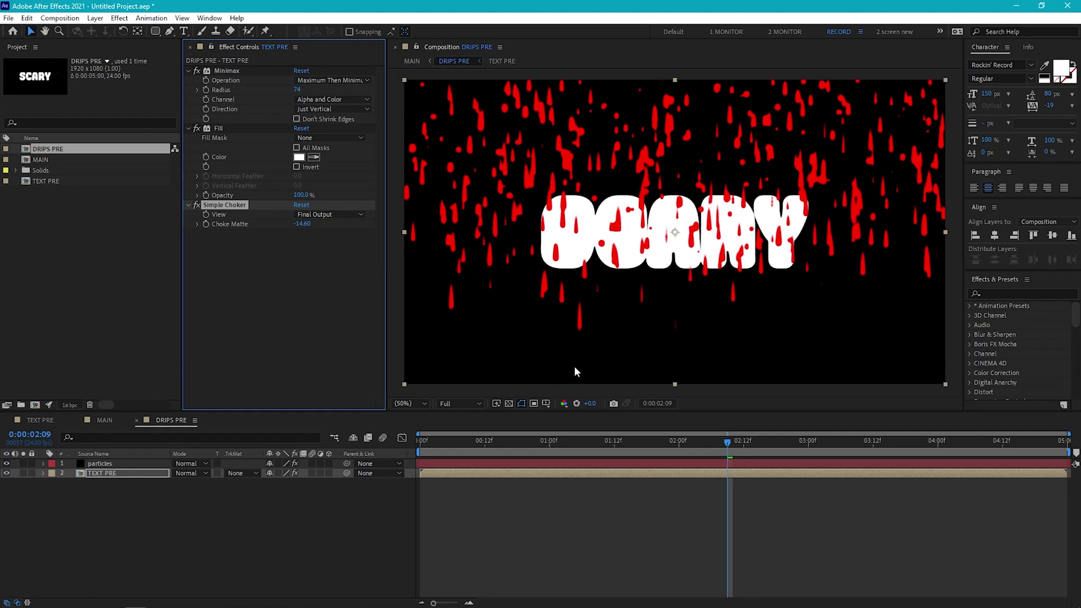
Apply CC Scale Wipe to TEXT PRE, try a stretch of about 22.30, and undo the stretch change
left_click(119, 18)
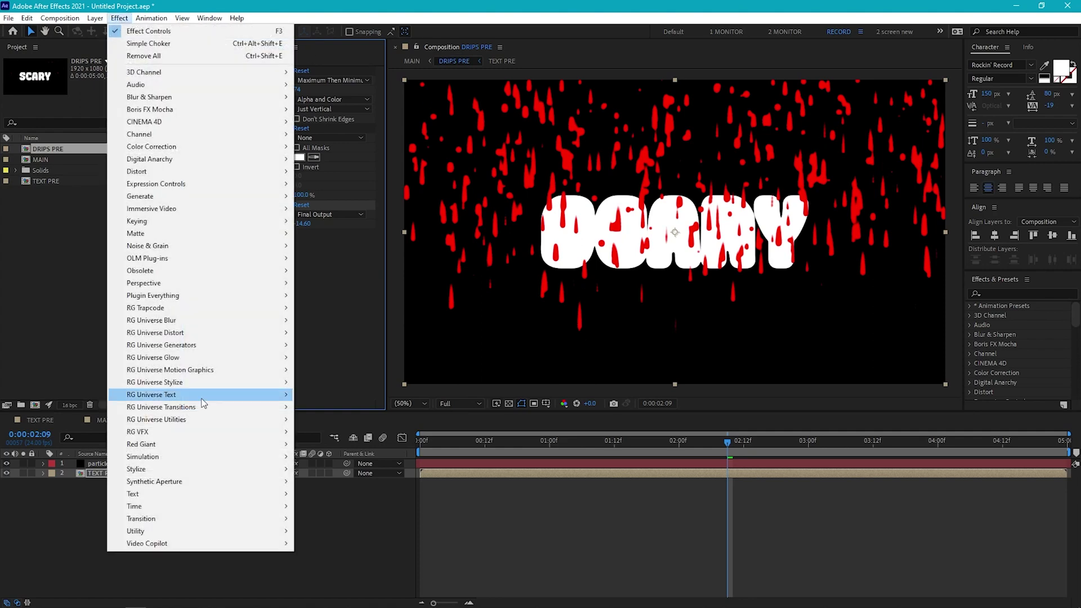
mouse_move(230, 518)
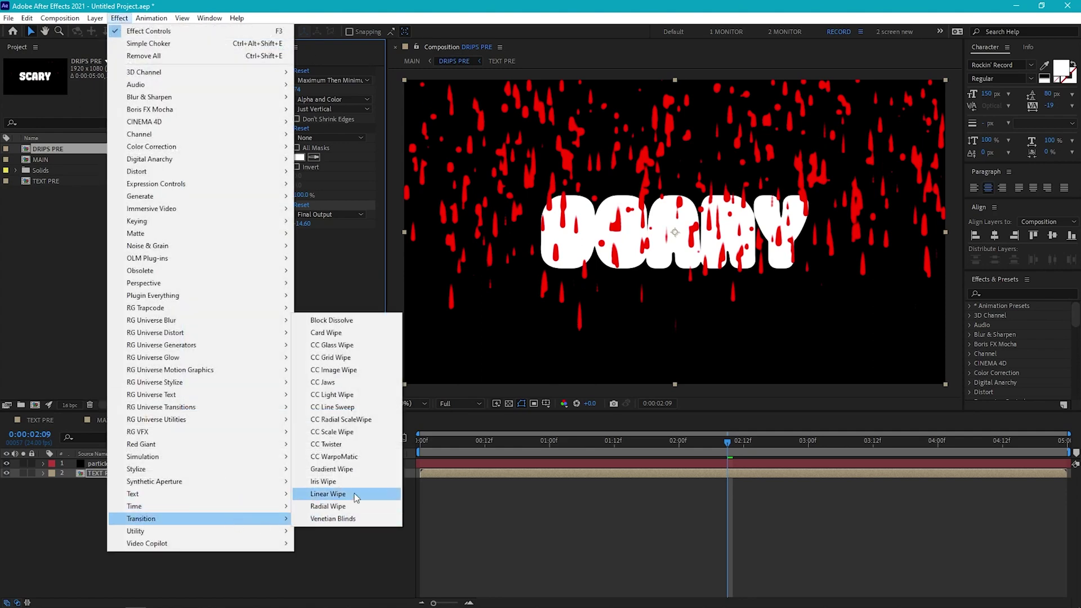
left_click(358, 432)
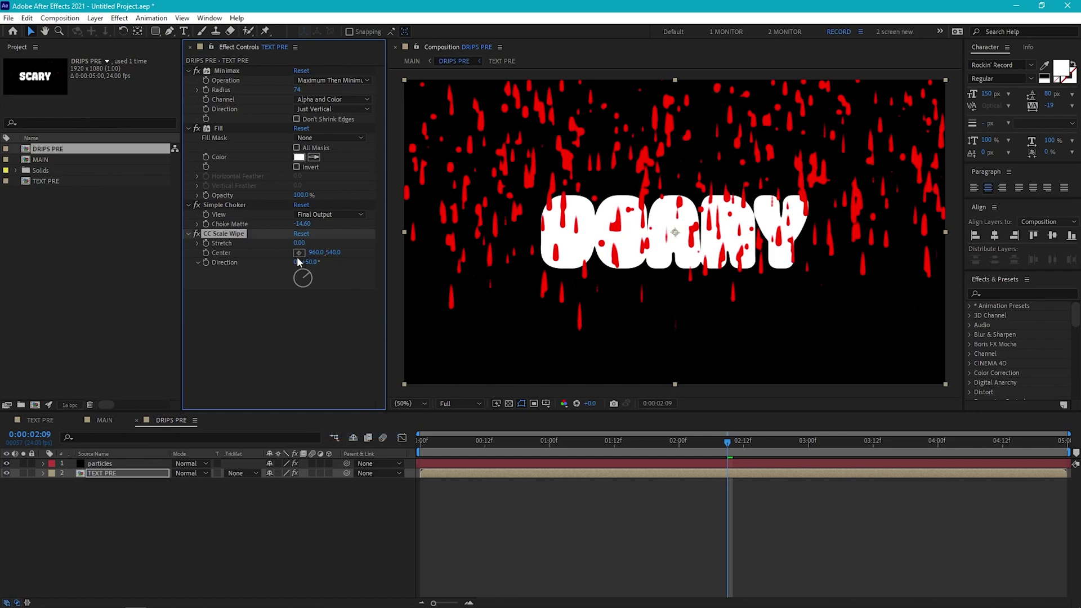
left_click_drag(294, 244, 406, 247)
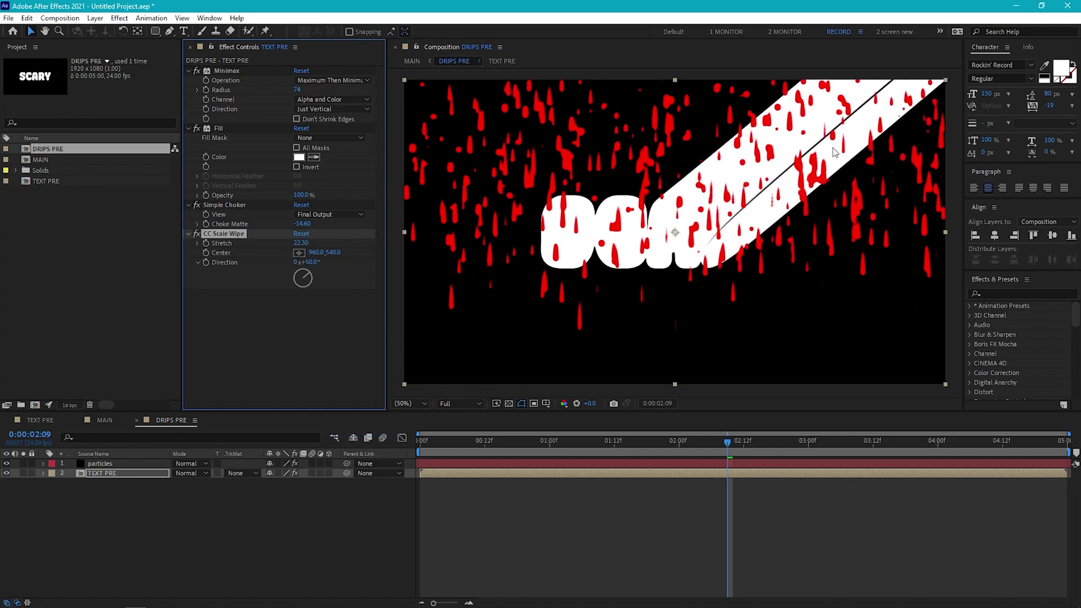
key("ctrl+z")
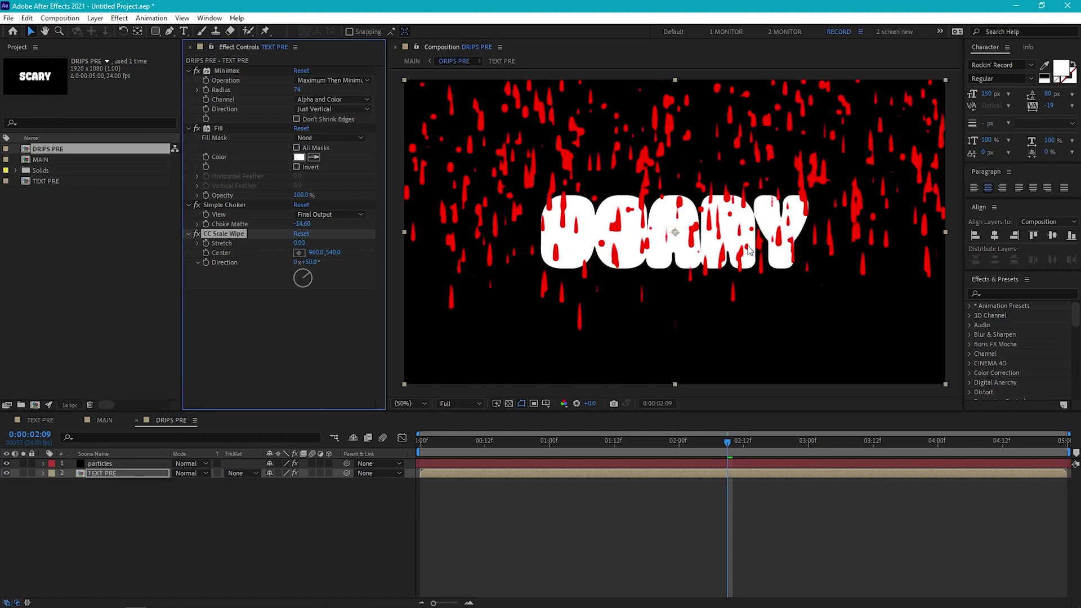
Set the CC Scale Wipe direction to 180°, the stretch to about 22.80 and the vertical center to about 507
left_click(309, 263)
left_click_drag(301, 242, 436, 252)
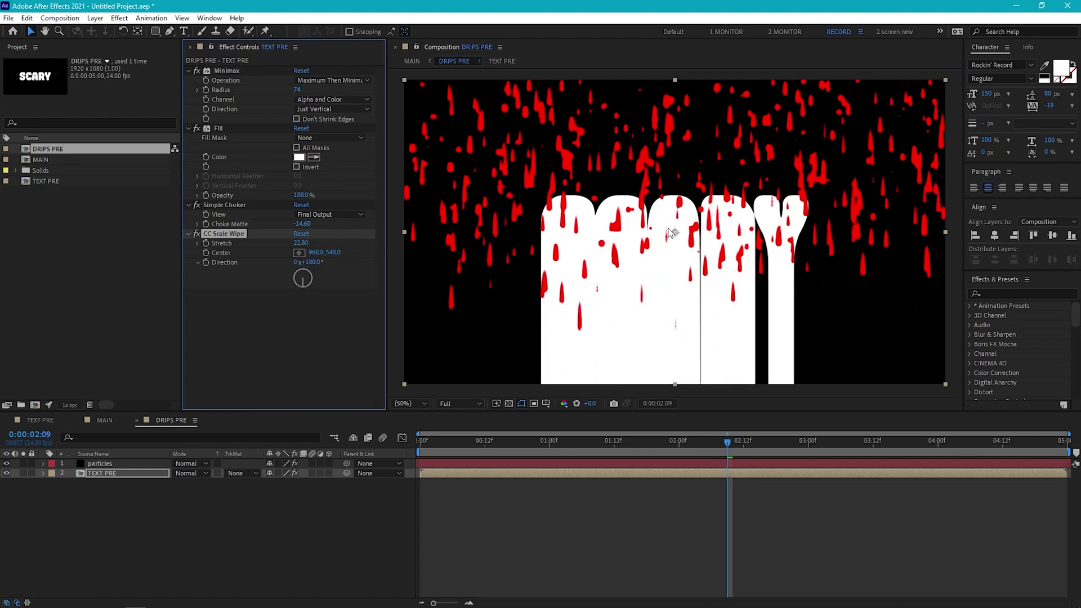
left_click_drag(335, 253, 315, 257)
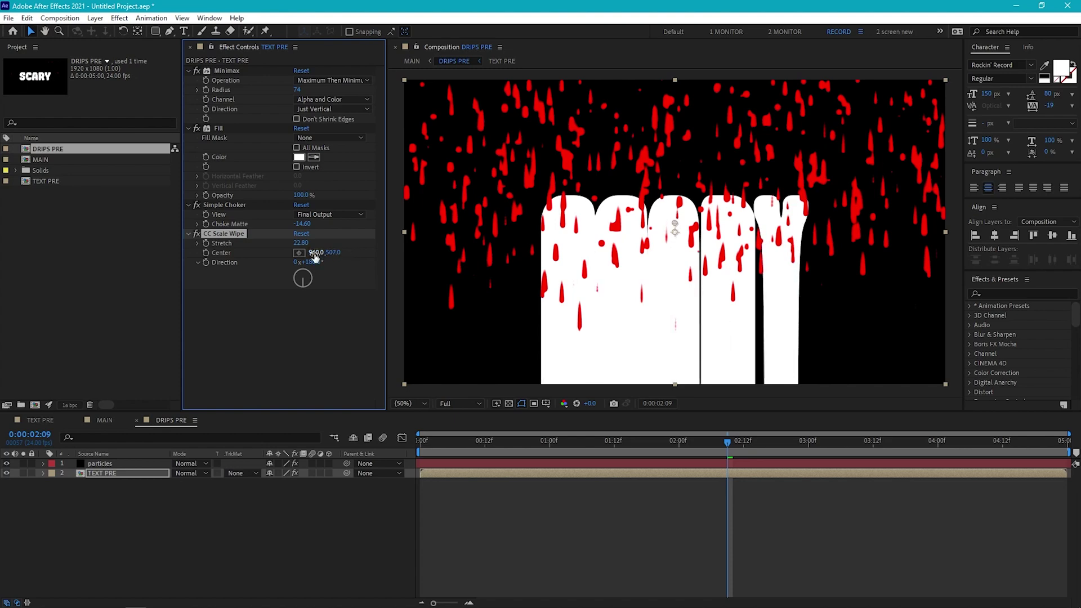
Re-enable Set Matte on the particles layer and make it take the TEXT PRE matte from Effects & Masks
left_click(118, 464)
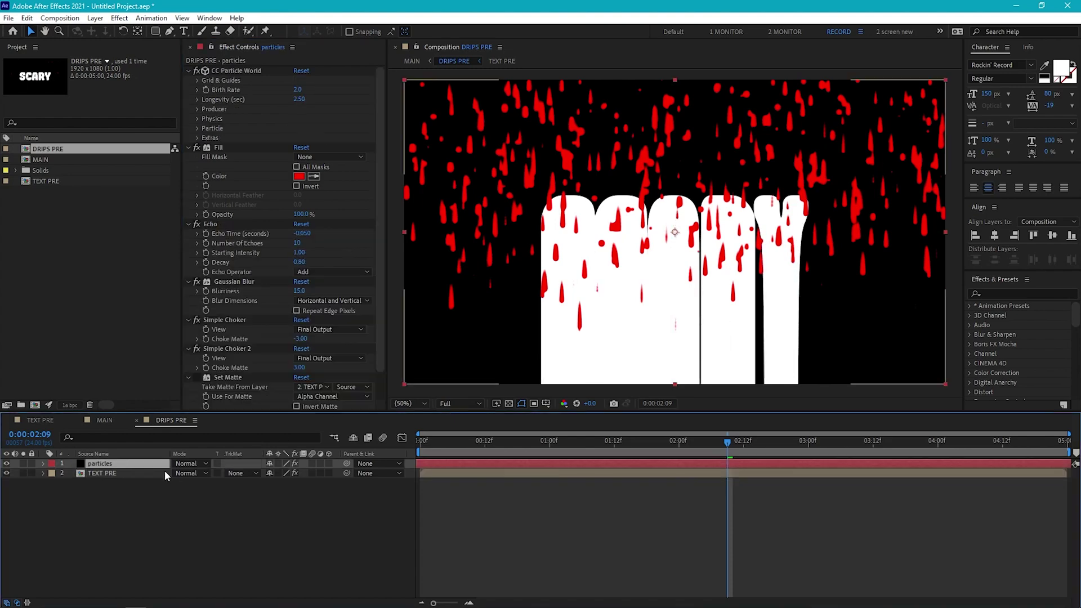
left_click(196, 377)
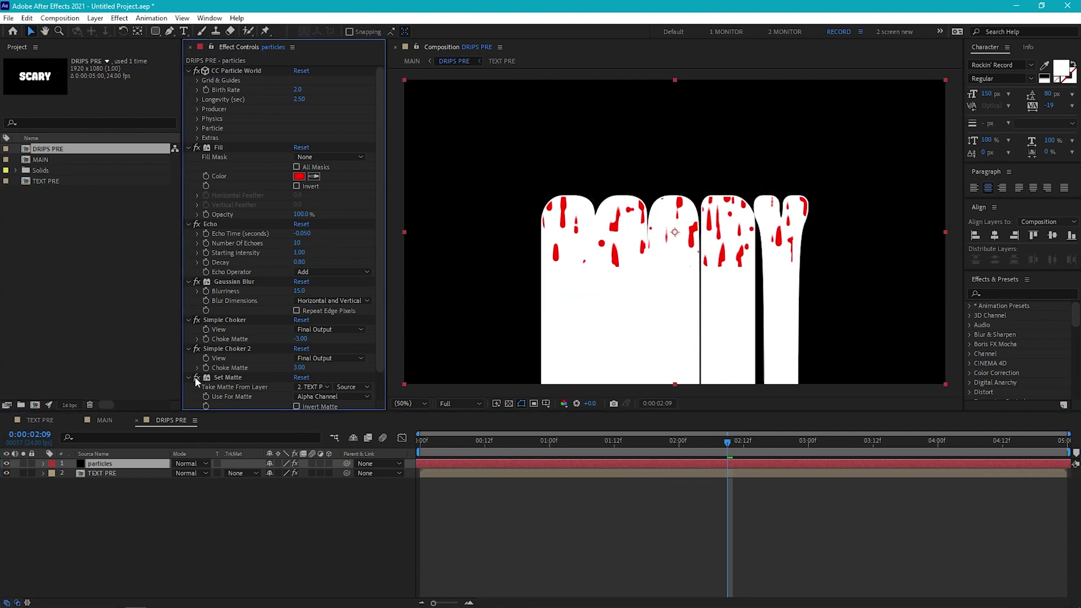
left_click(350, 389)
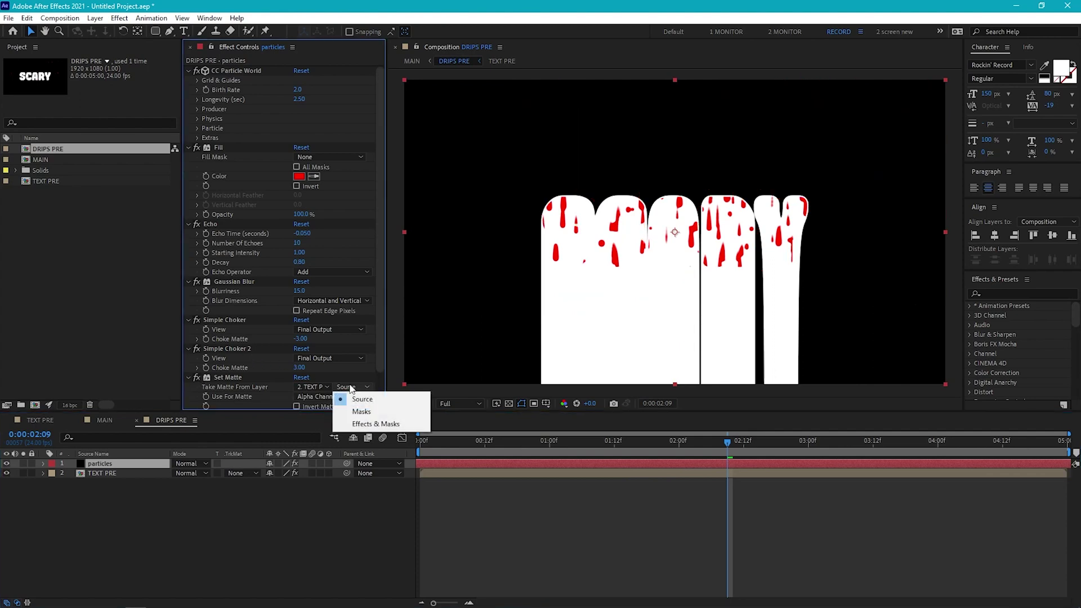
left_click(362, 424)
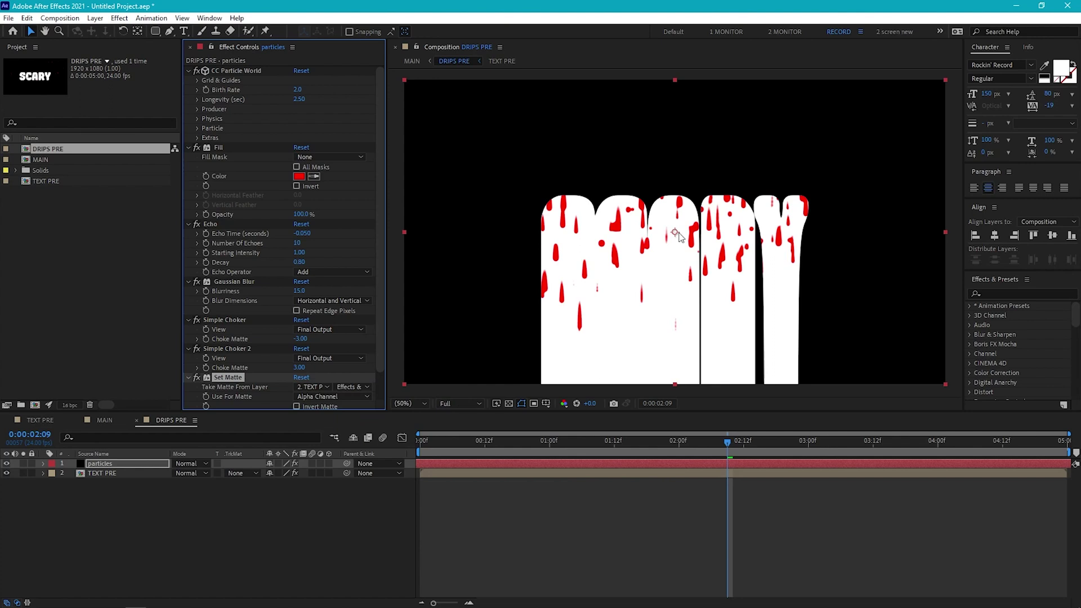
Hide the TEXT PRE layer in DRIPS PRE and preview the drips from the start of the MAIN composition
left_click(6, 473)
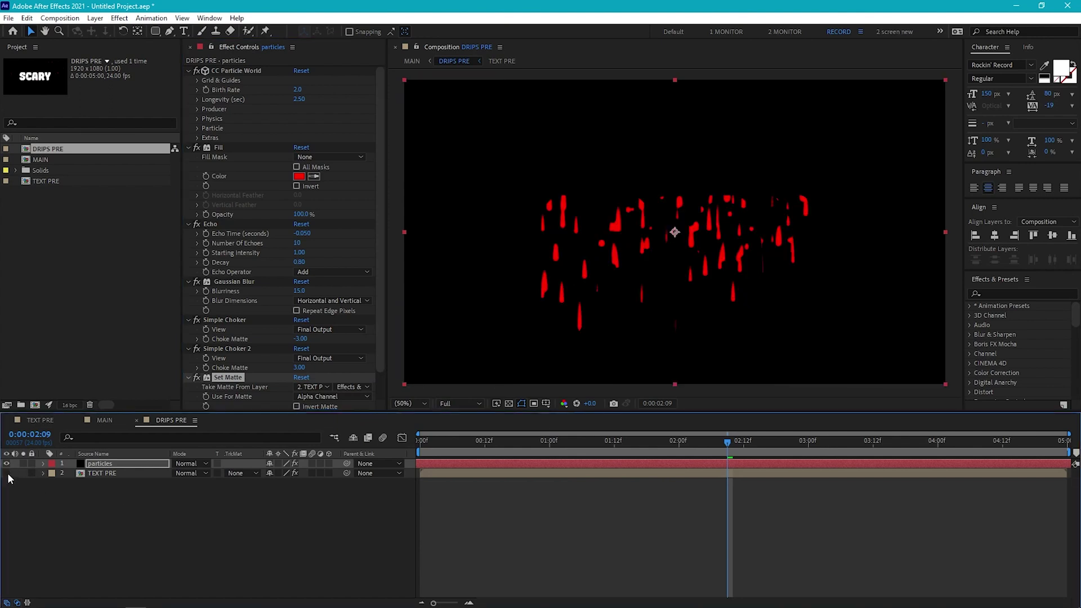
left_click(102, 421)
left_click(434, 437)
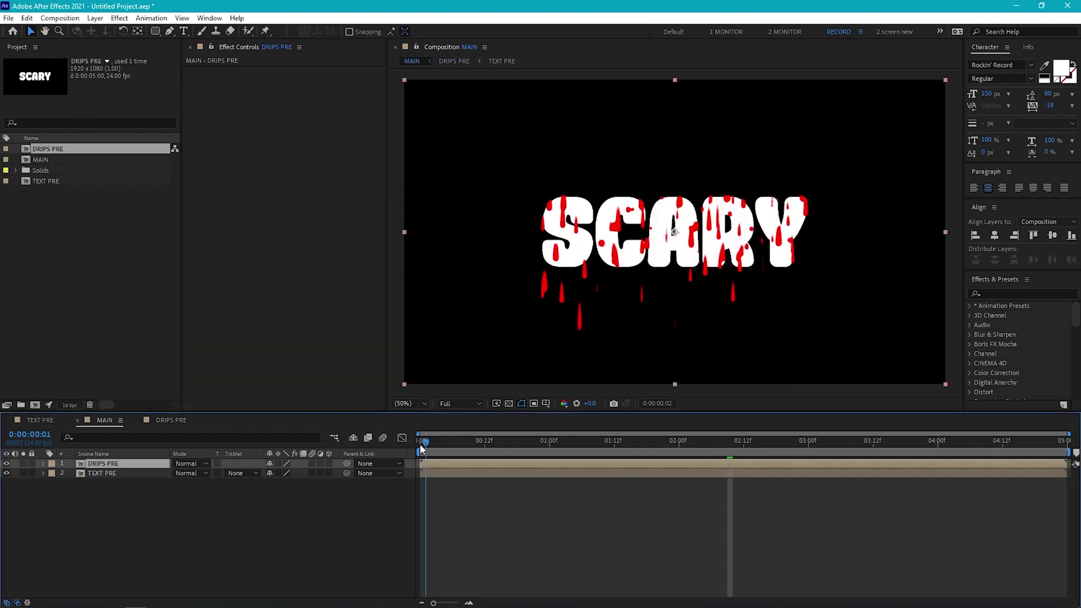
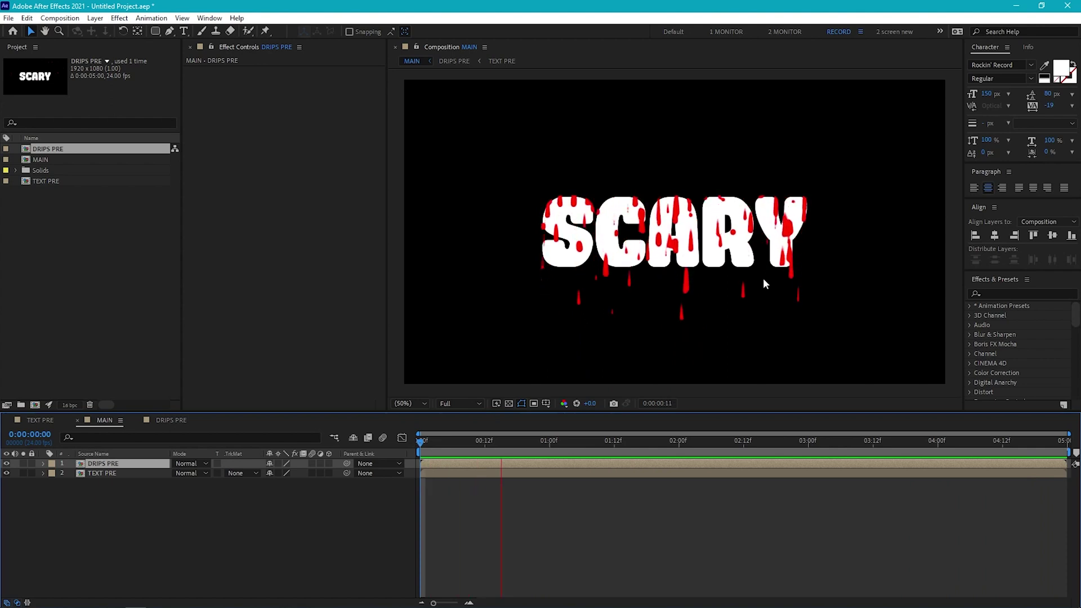
Duplicate DRIPS PRE and TEXT PRE in MAIN and pre-compose the copies as TEXT DRIPS BLEND
left_click_drag(116, 472, 116, 472)
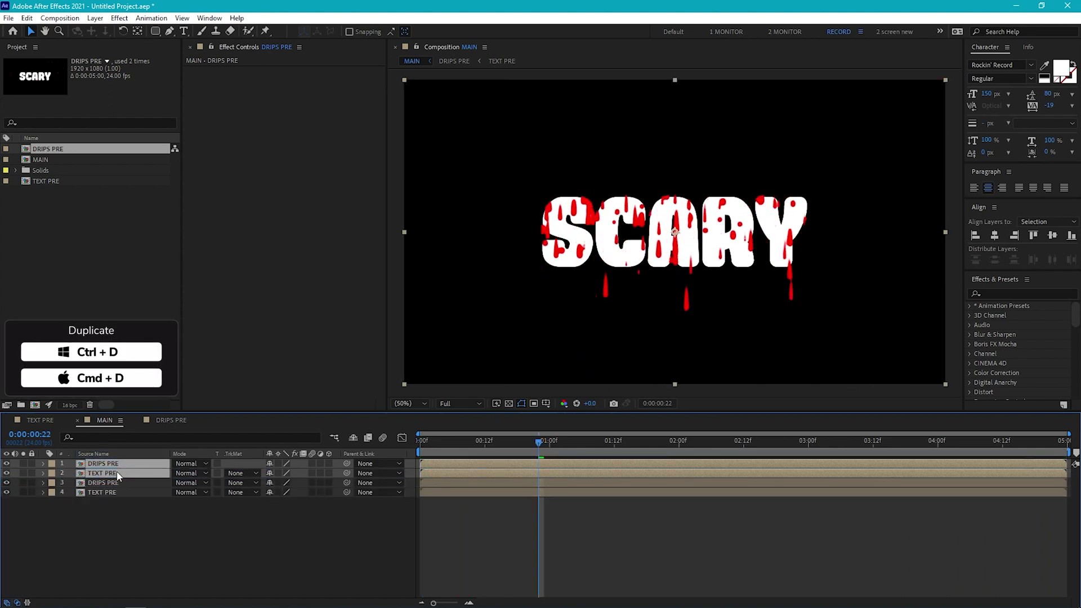
key("ctrl+shift+c")
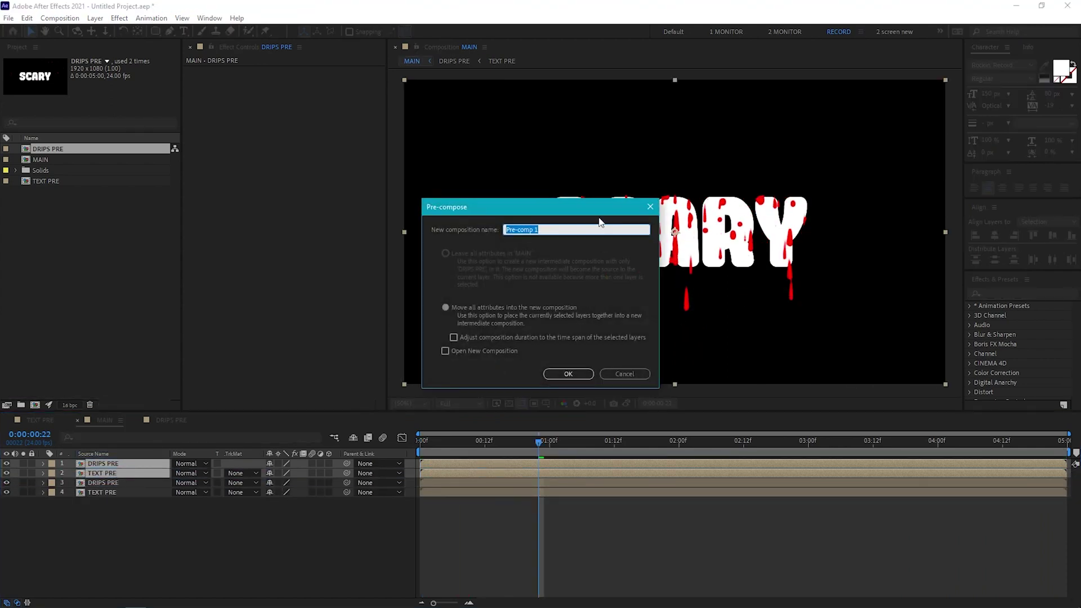
type("TEXT DRIPS BLEND")
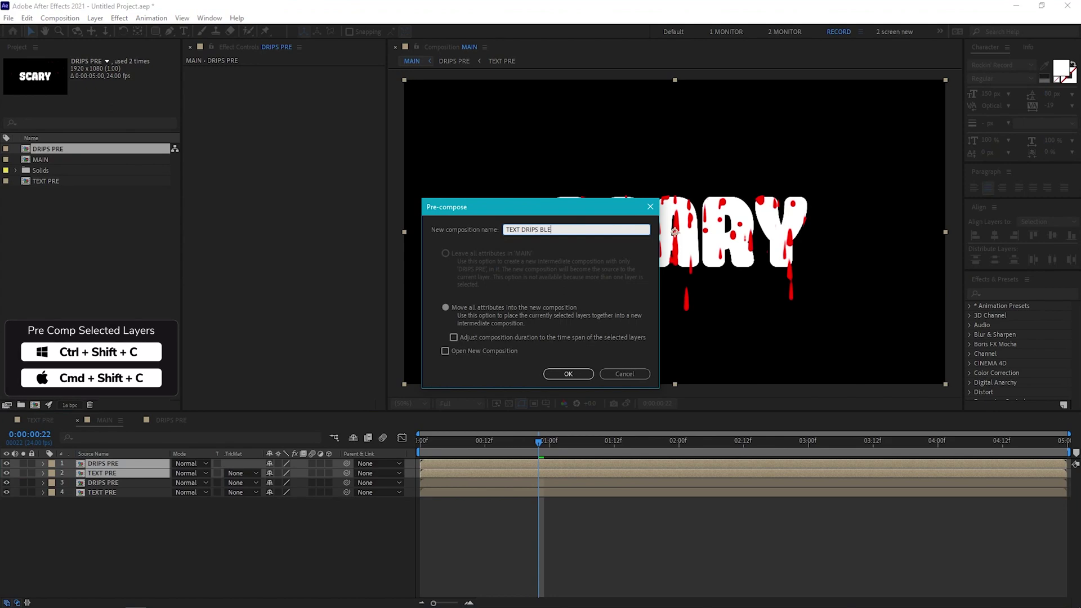
key("Return")
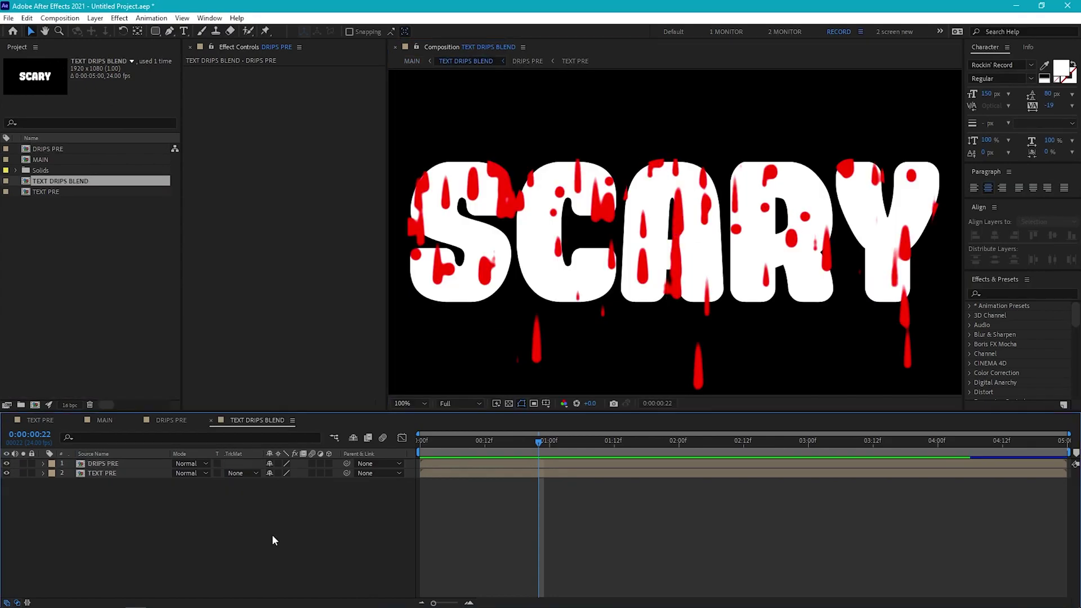
Add an adjustment layer named BLEND inside the TEXT DRIPS BLEND composition
key("ctrl+alt+y")
key("Return")
type("BLEND")
key("Return")
Apply Gaussian Blur to the BLEND adjustment layer with a blurriness of 10
left_click(119, 18)
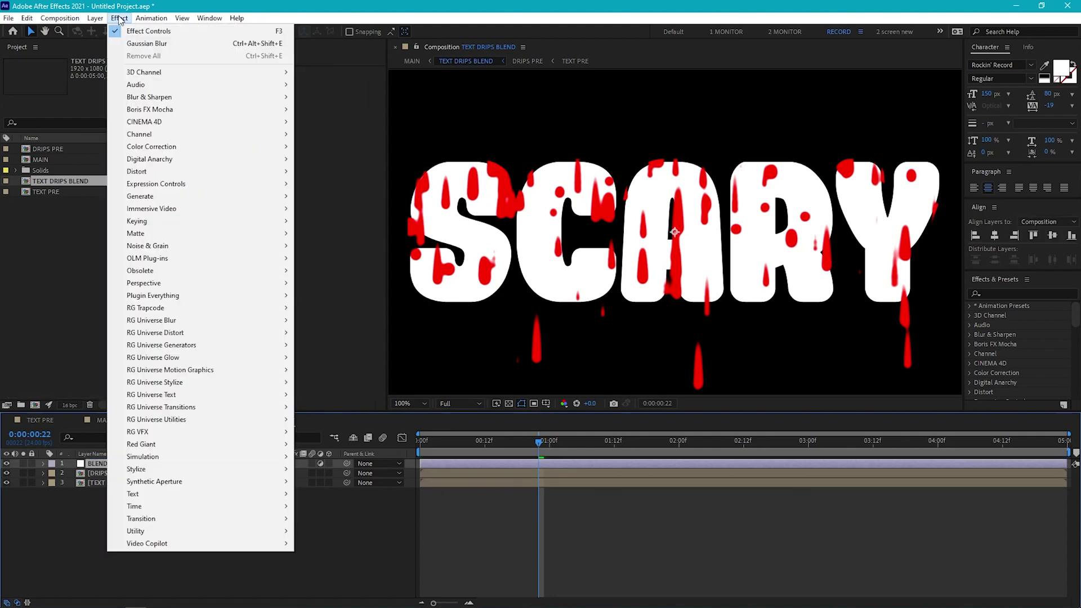
mouse_move(175, 96)
left_click(343, 232)
left_click(297, 79)
type("10")
key("Return")
Apply Simple Choker to the BLEND layer with Choke Matte set to 2
left_click(119, 18)
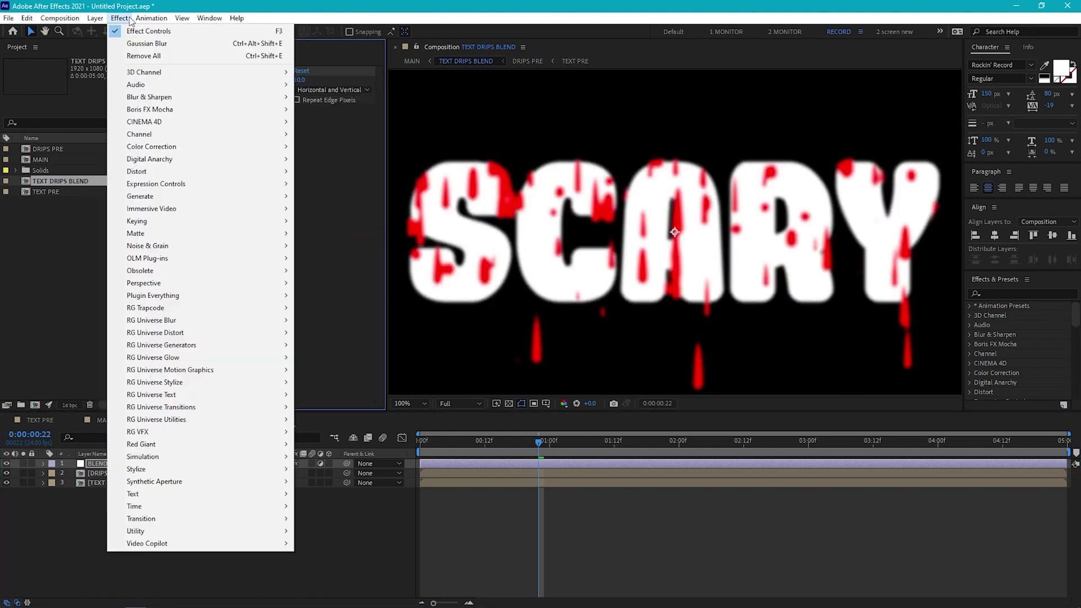
mouse_move(168, 233)
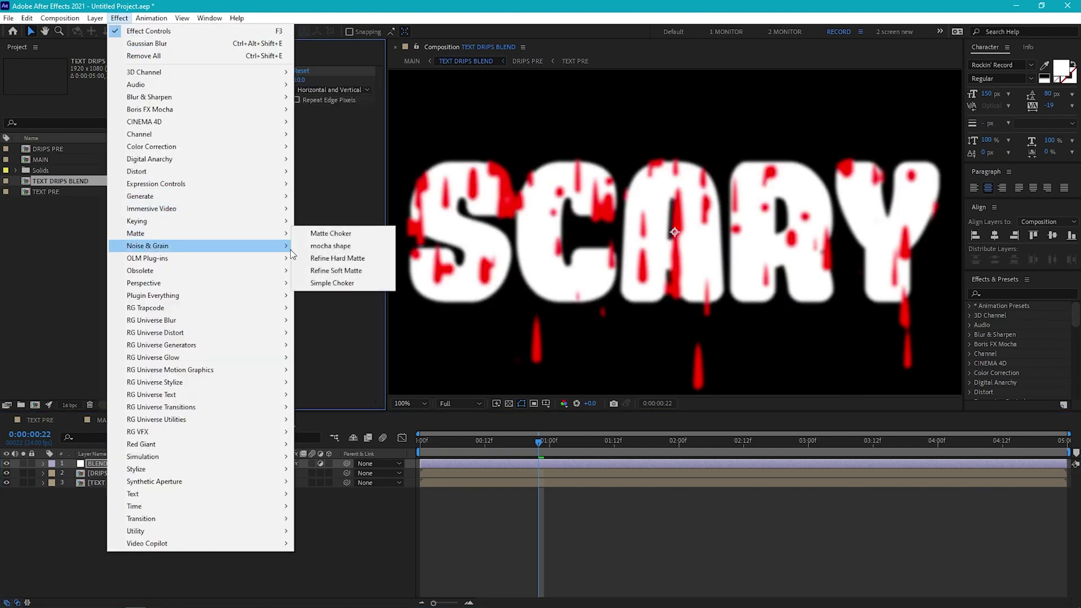
left_click(335, 283)
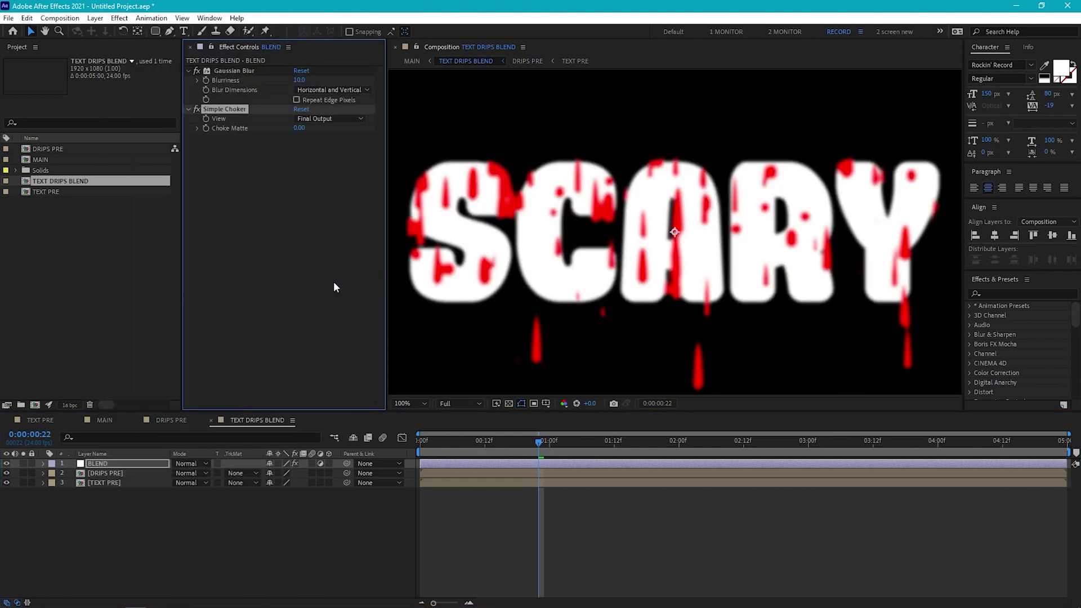
left_click(298, 129)
type("2")
key("Return")
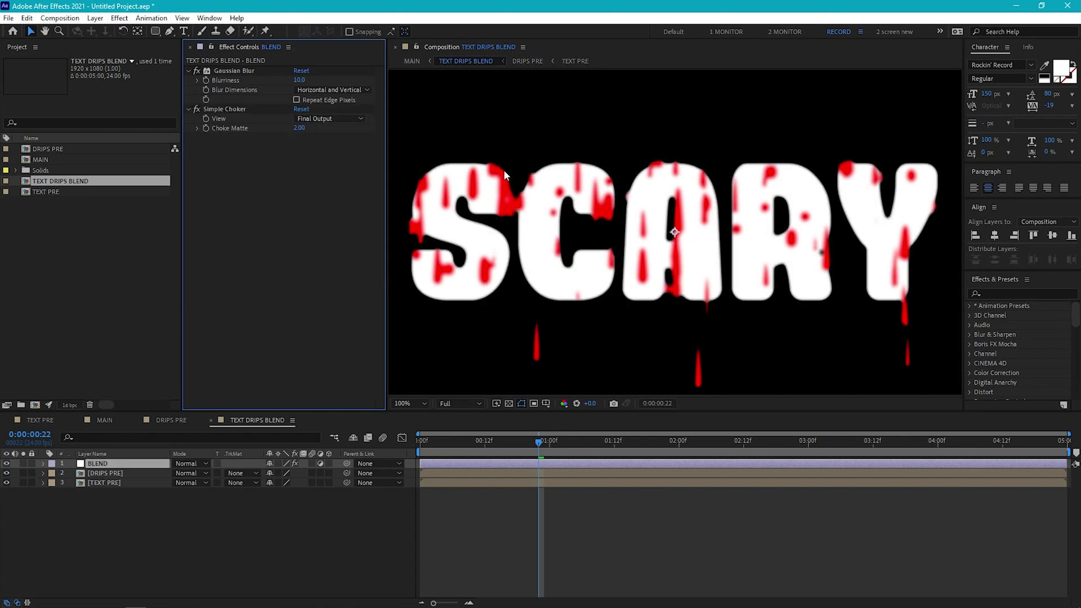
Duplicate the Simple Choker on BLEND and set the copy's Choke Matte to -1
left_click(245, 109)
key("ctrl+d")
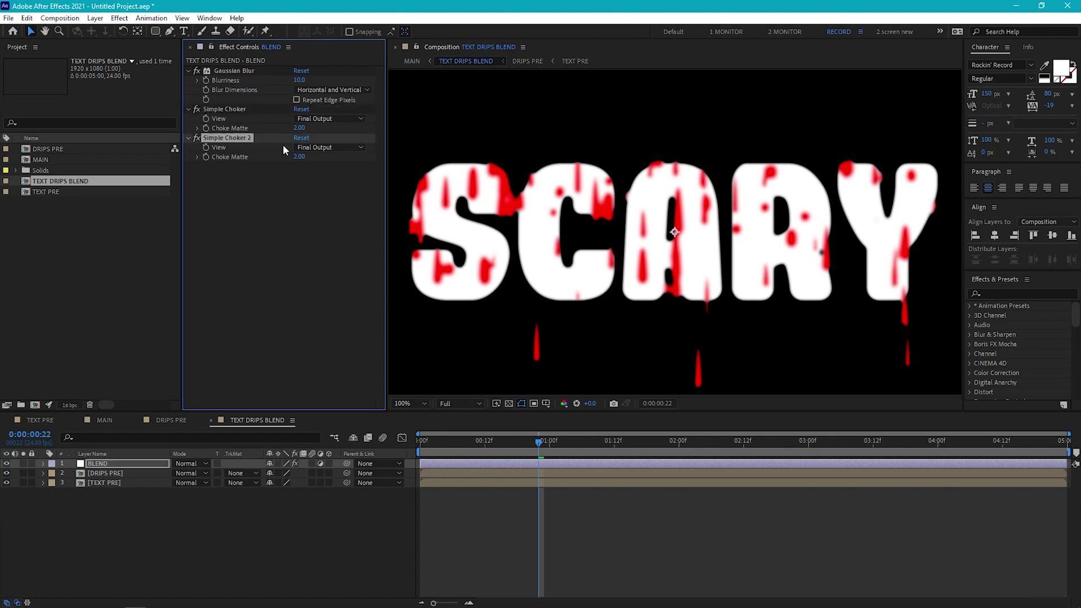
left_click(299, 157)
type("-1")
key("Return")
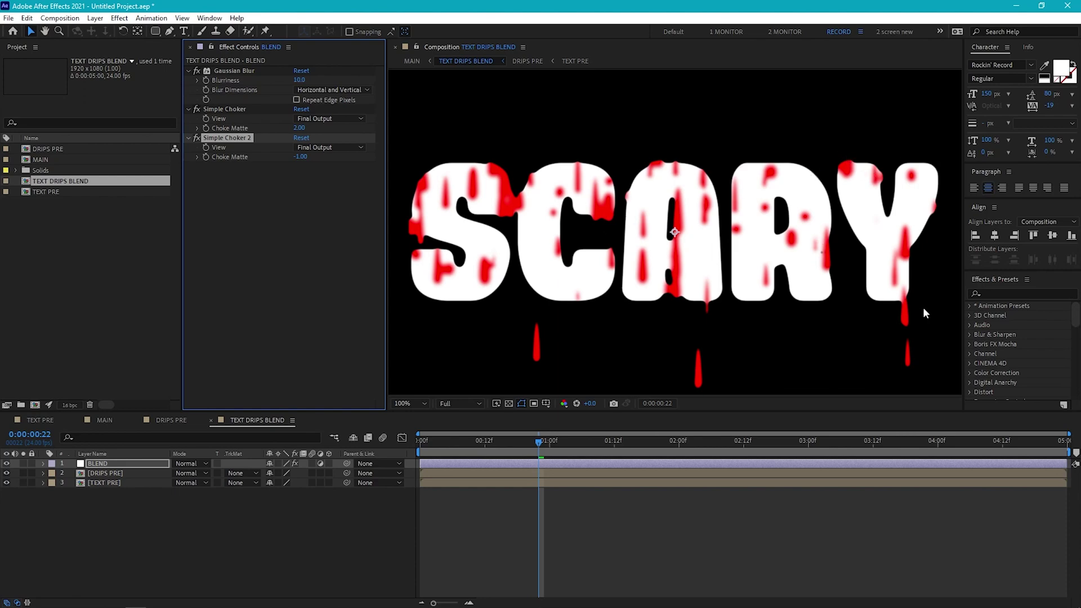
Apply Levels to BLEND, set its channel to Alpha and raise Alpha Input Black to about 19789
left_click(119, 18)
mouse_move(190, 148)
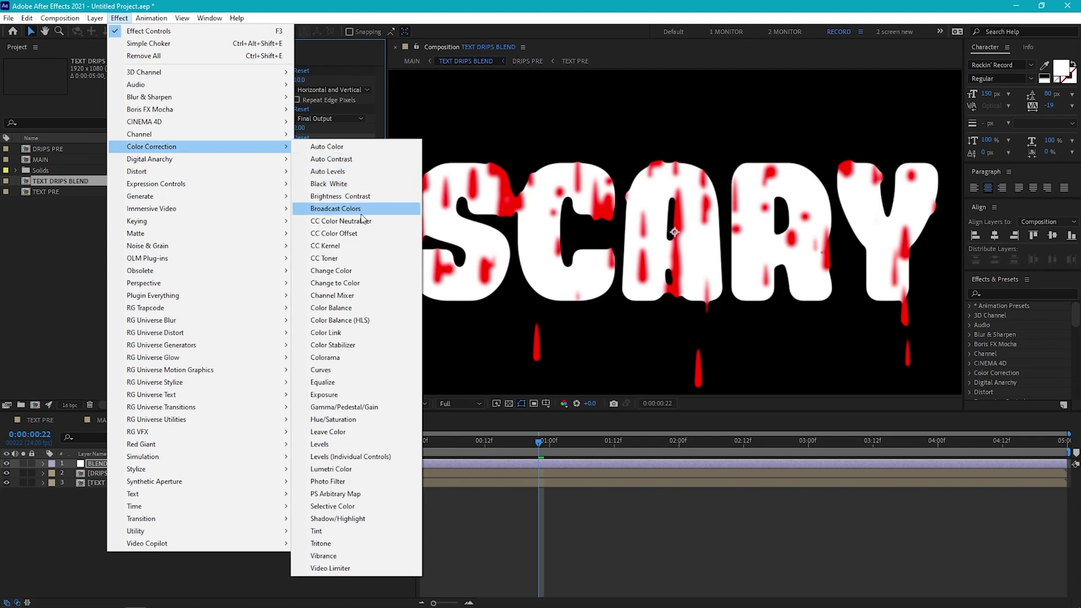
left_click(320, 445)
left_click(330, 176)
left_click(337, 239)
left_click_drag(215, 232, 301, 238)
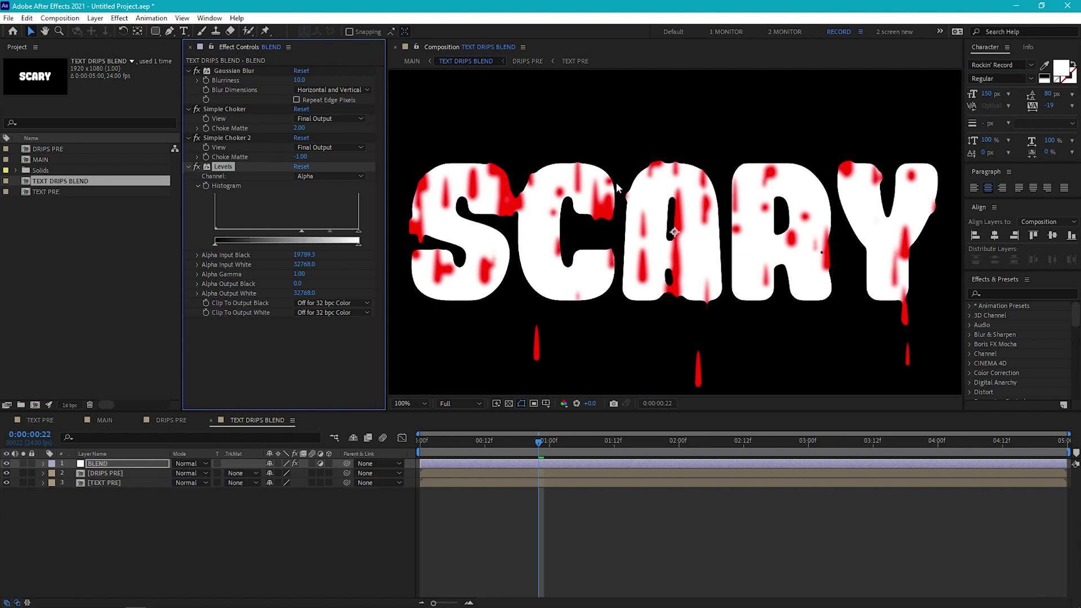
In the MAIN composition, move the TEXT DRIPS BLEND layer directly beneath DRIPS PRE
left_click(108, 421)
key("slash")
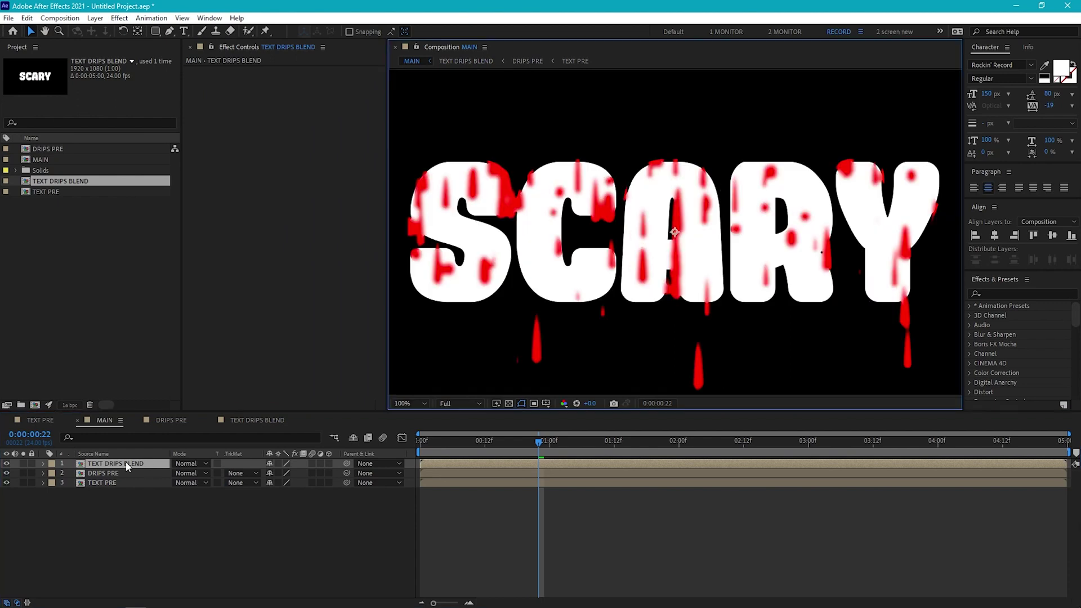
left_click_drag(126, 463, 125, 474)
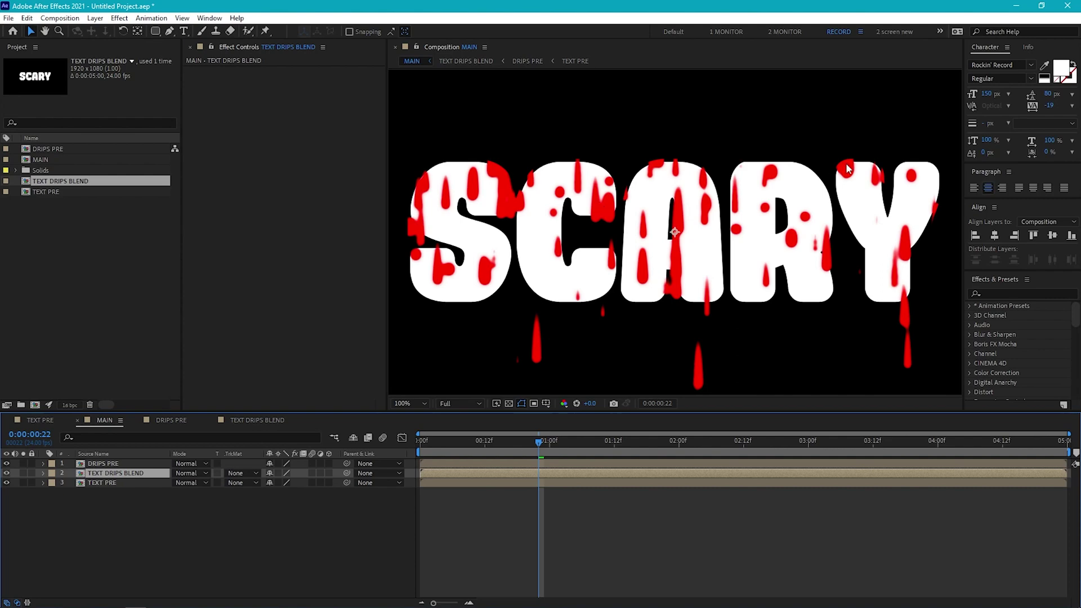
Apply Set Matte to the DRIPS PRE layer, taking the matte from the TEXT DRIPS BLEND layer's alpha channel
left_click(103, 463)
left_click(120, 18)
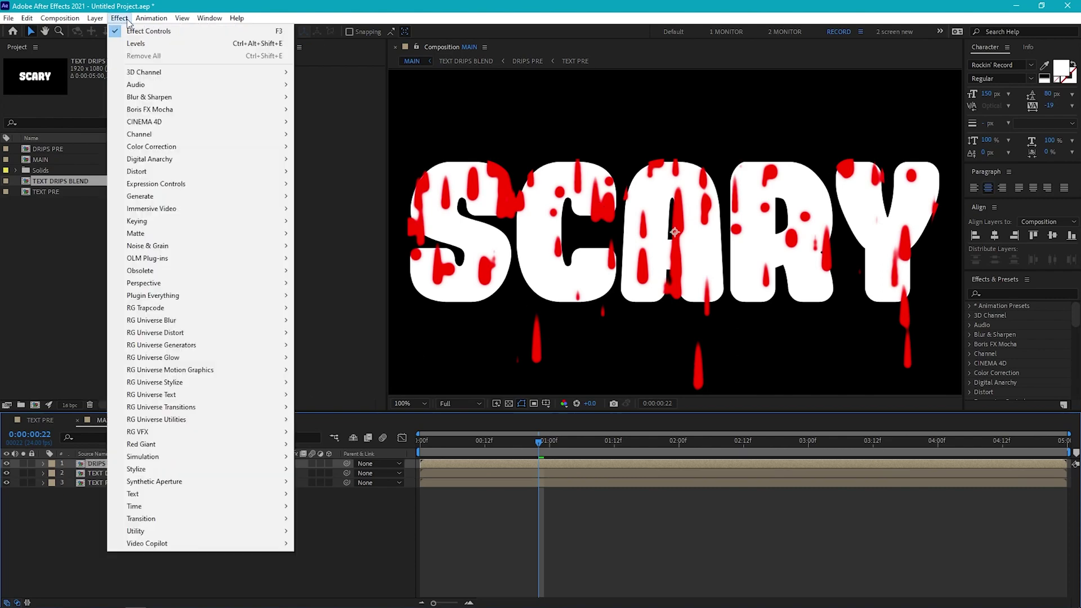
mouse_move(178, 135)
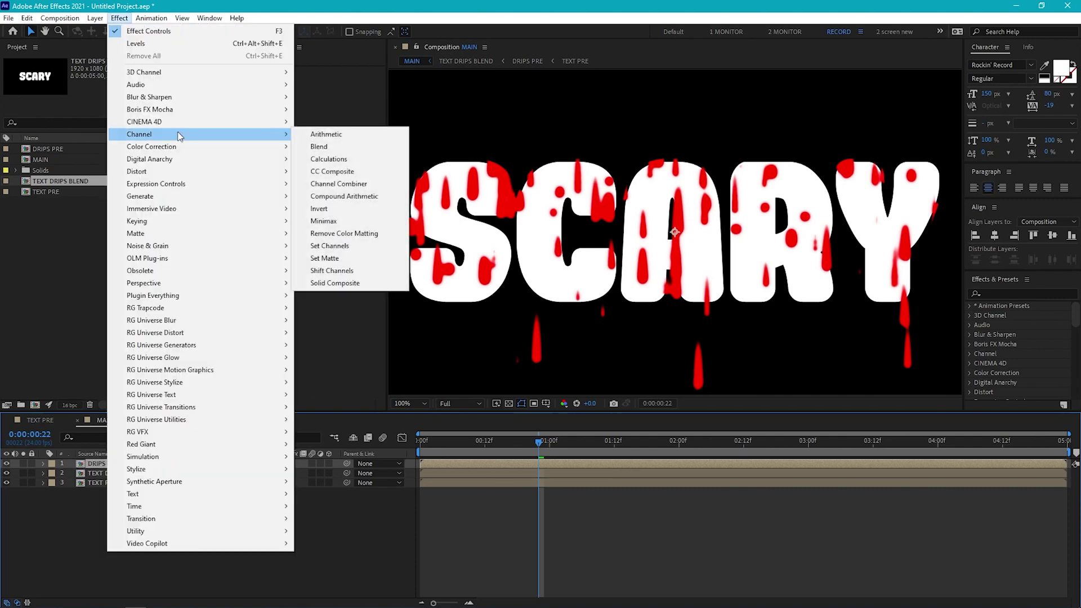
left_click(363, 259)
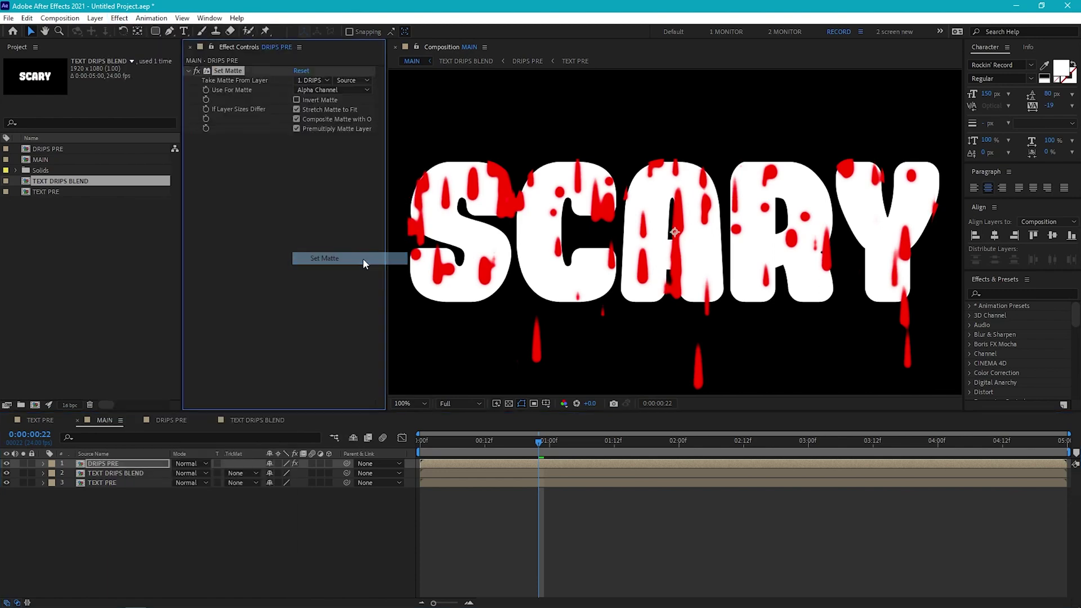
left_click(309, 80)
left_click(357, 126)
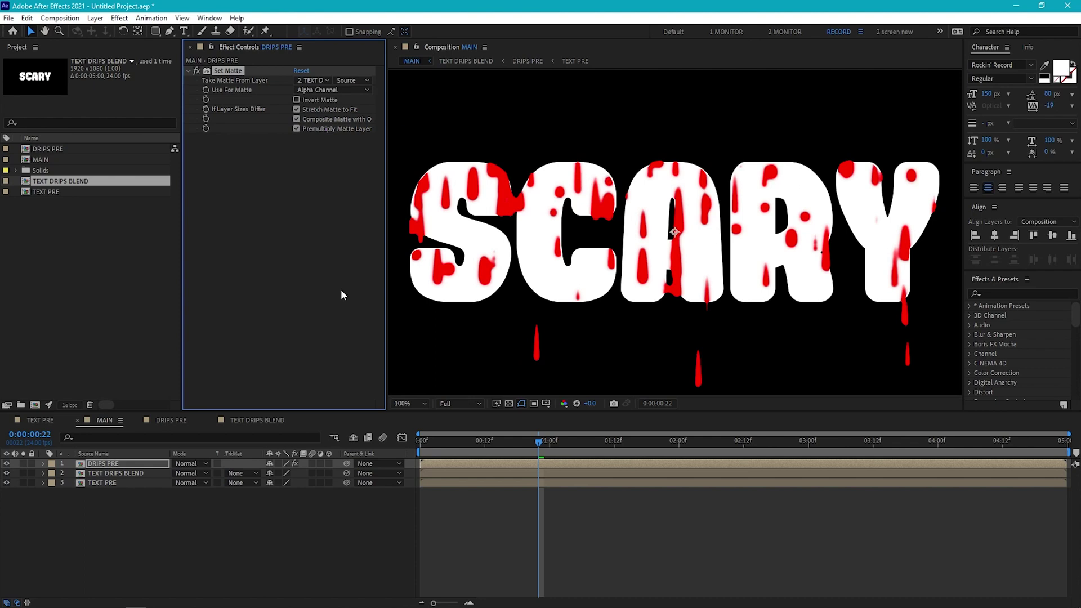
Hide the TEXT PRE layer and preview the drip animation in MAIN
left_click(6, 484)
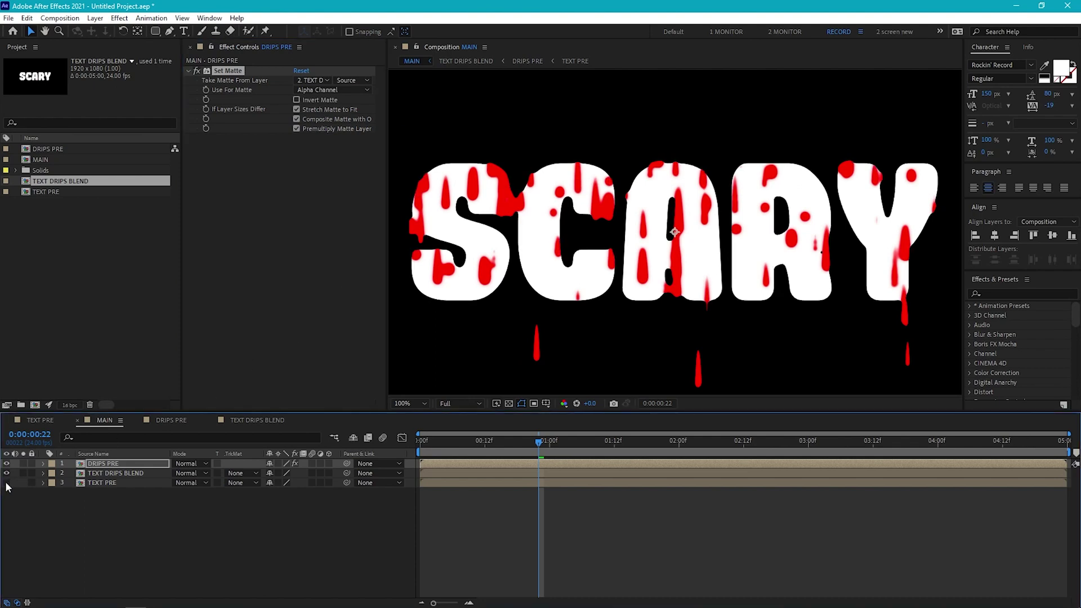
key("comma")
key("space")
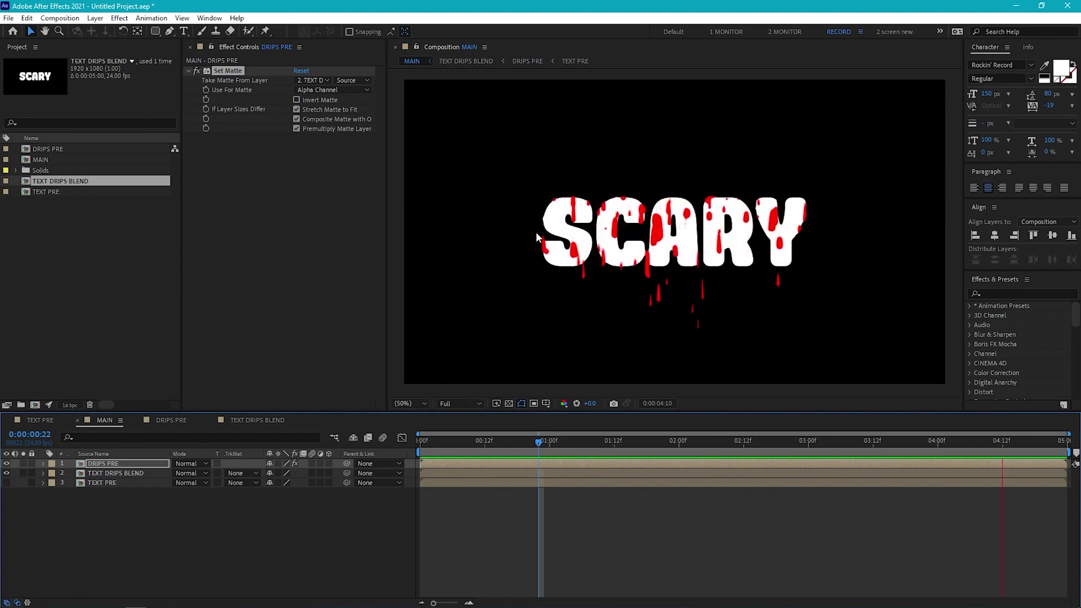
Create a dark purple (20002E) solid named BG and place it beneath all other layers in MAIN
key("ctrl+y")
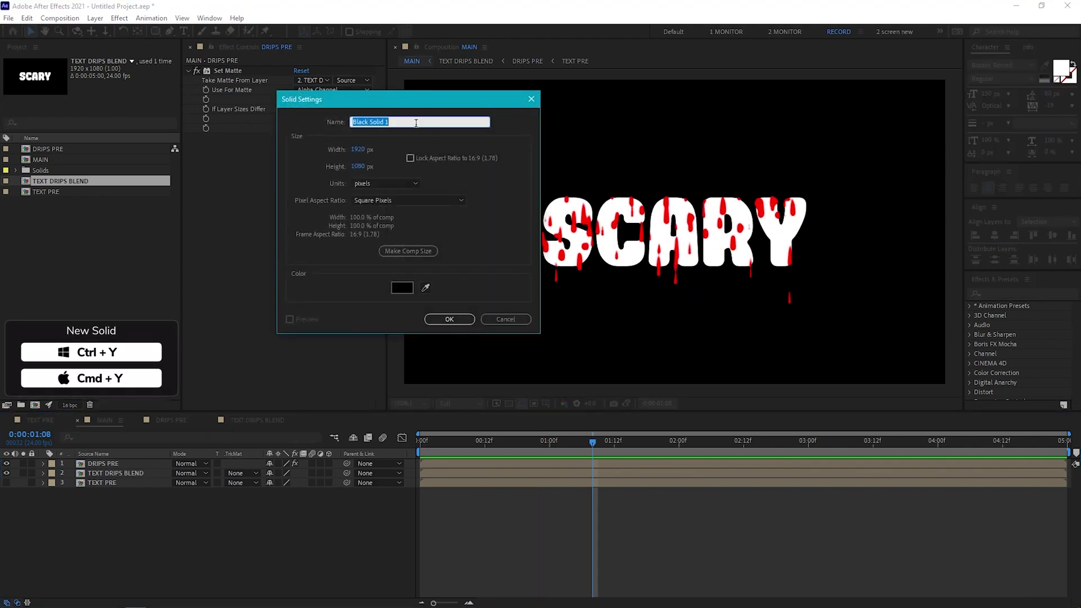
type("BG")
left_click(406, 292)
left_click_drag(202, 433, 206, 416)
left_click(185, 493)
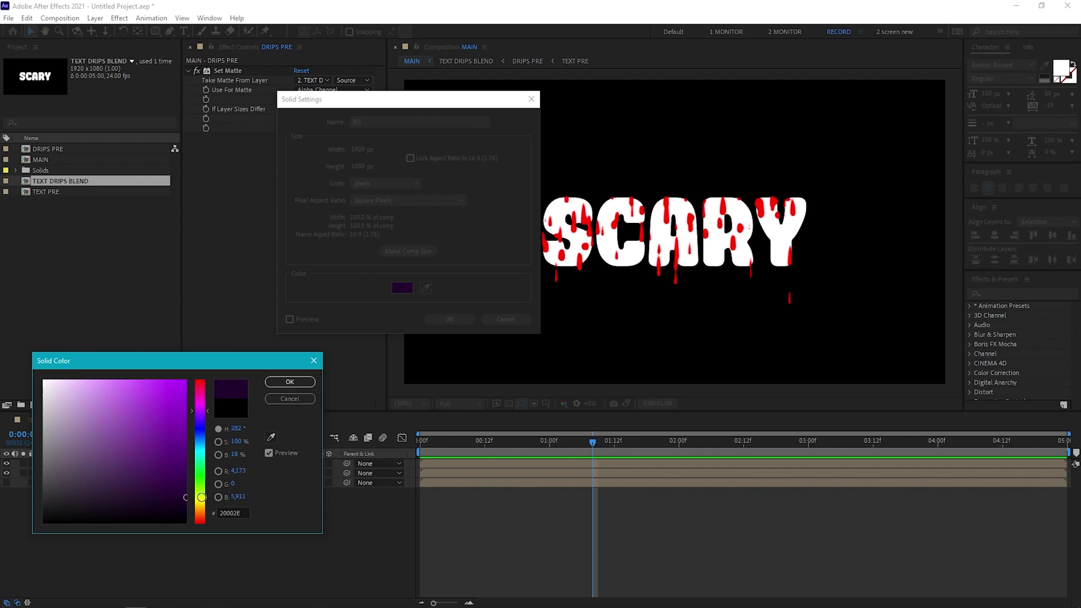
left_click(289, 382)
left_click(449, 319)
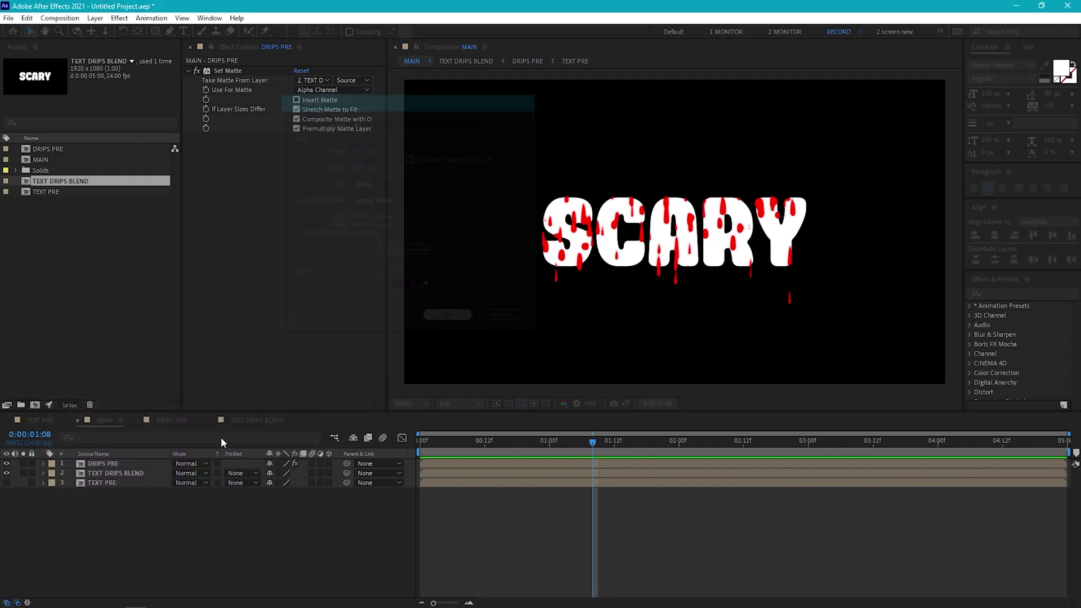
left_click_drag(96, 463, 115, 528)
Apply Fill to the TEXT DRIPS BLEND layer and set its color to bright green
left_click(113, 475)
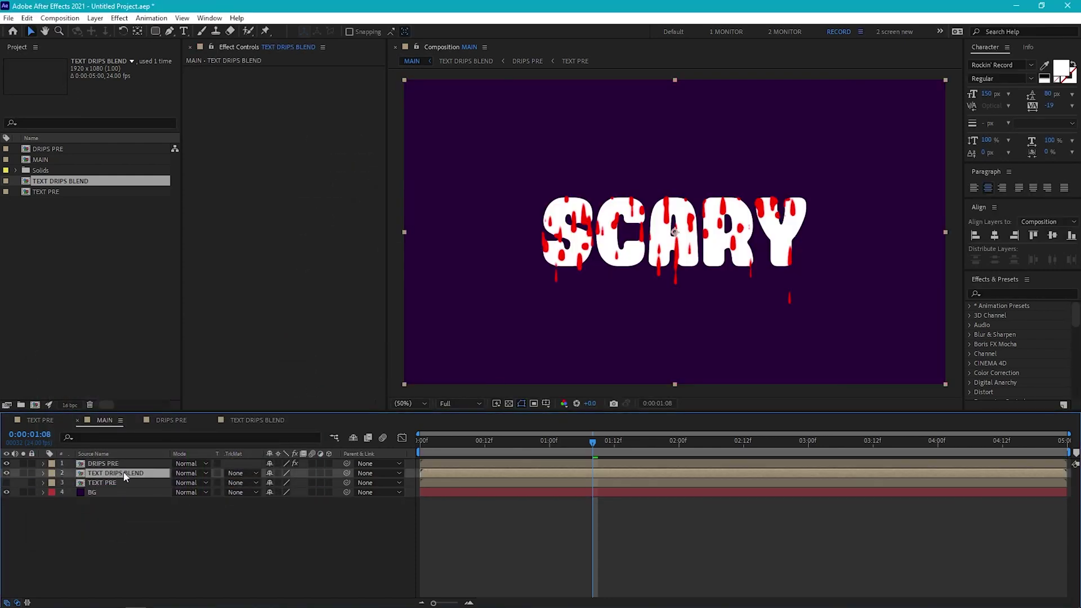
left_click(119, 18)
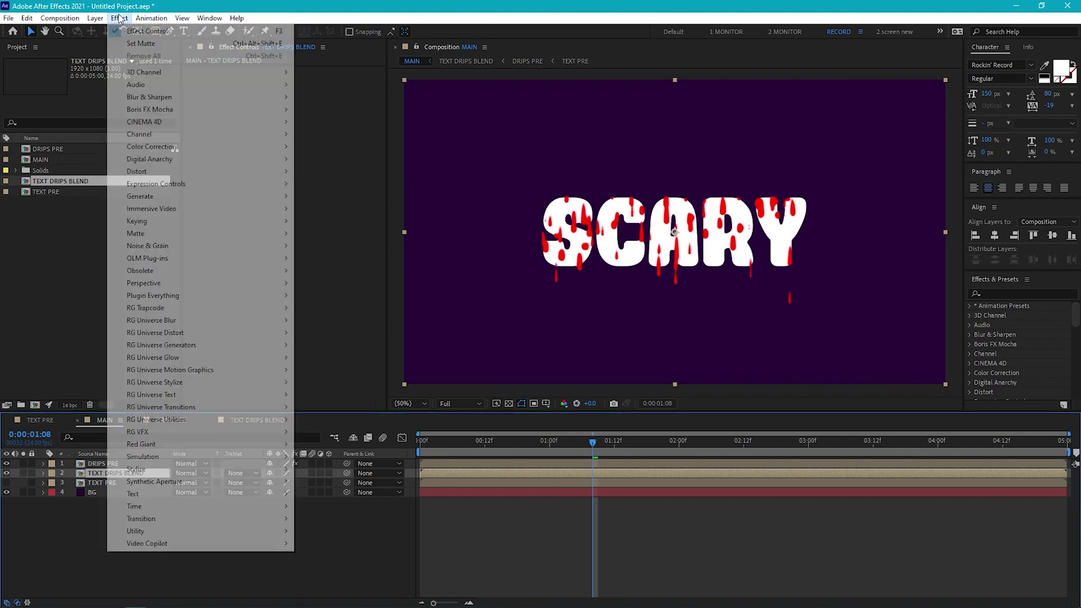
mouse_move(141, 196)
left_click(321, 383)
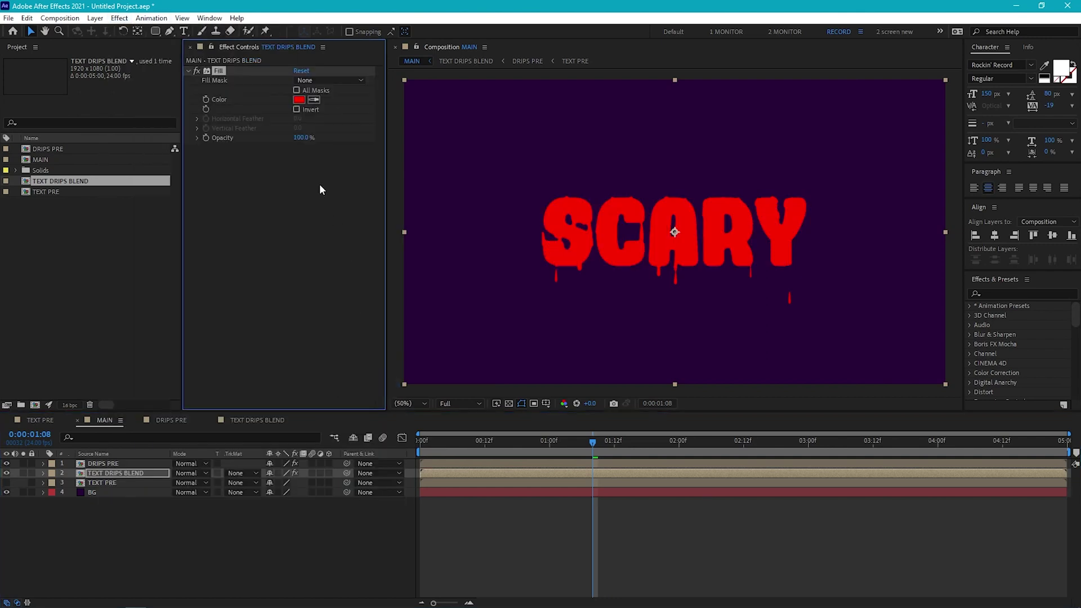
left_click(299, 101)
left_click(200, 485)
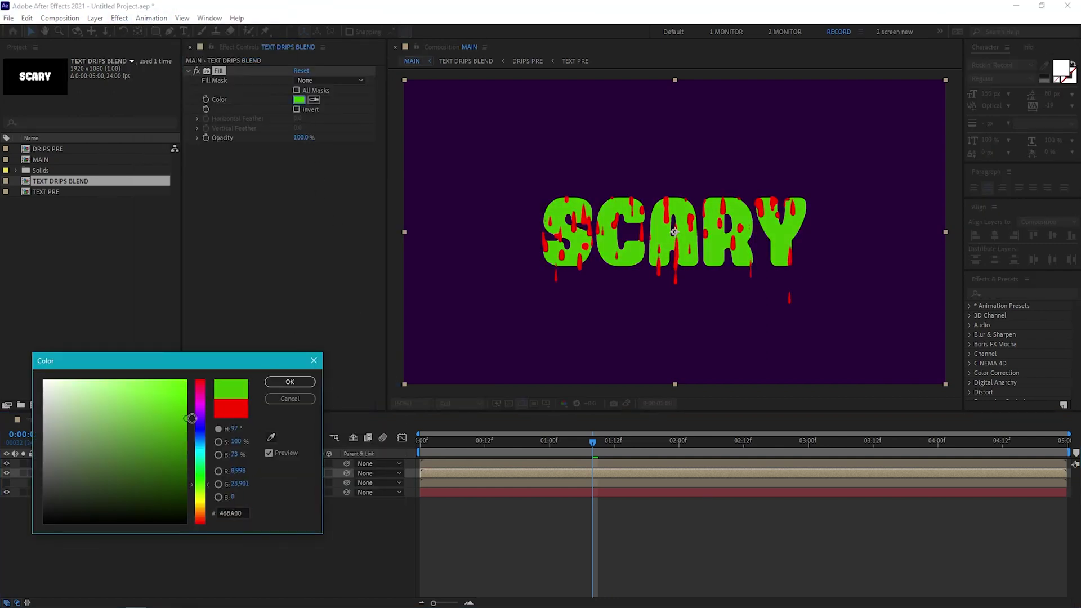
left_click(298, 382)
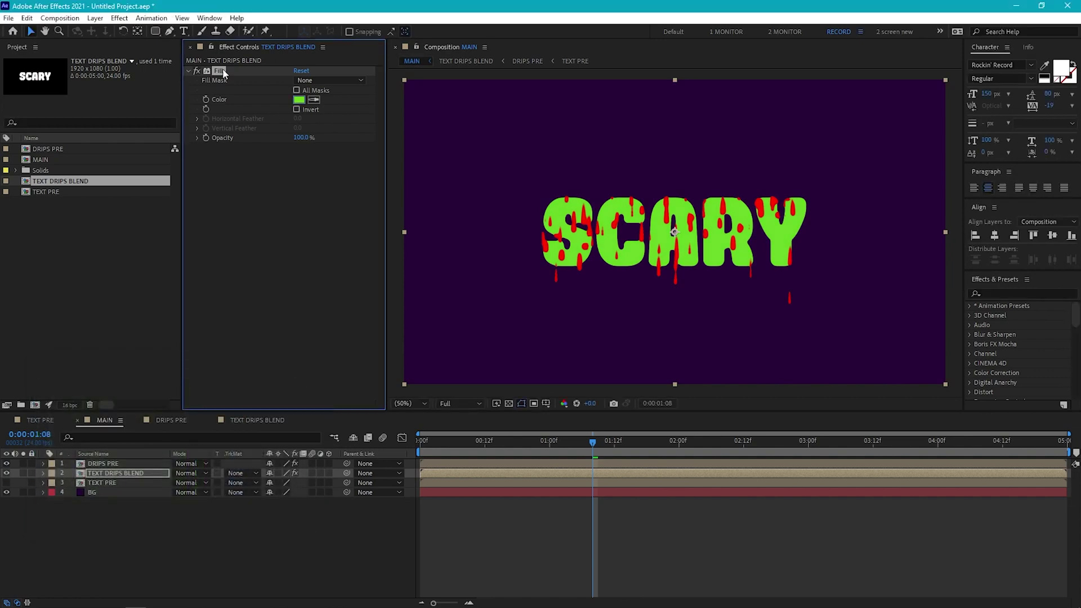
Copy the green Fill onto DRIPS PRE and add a black Drop Shadow at 100% opacity to that layer
left_click(123, 465)
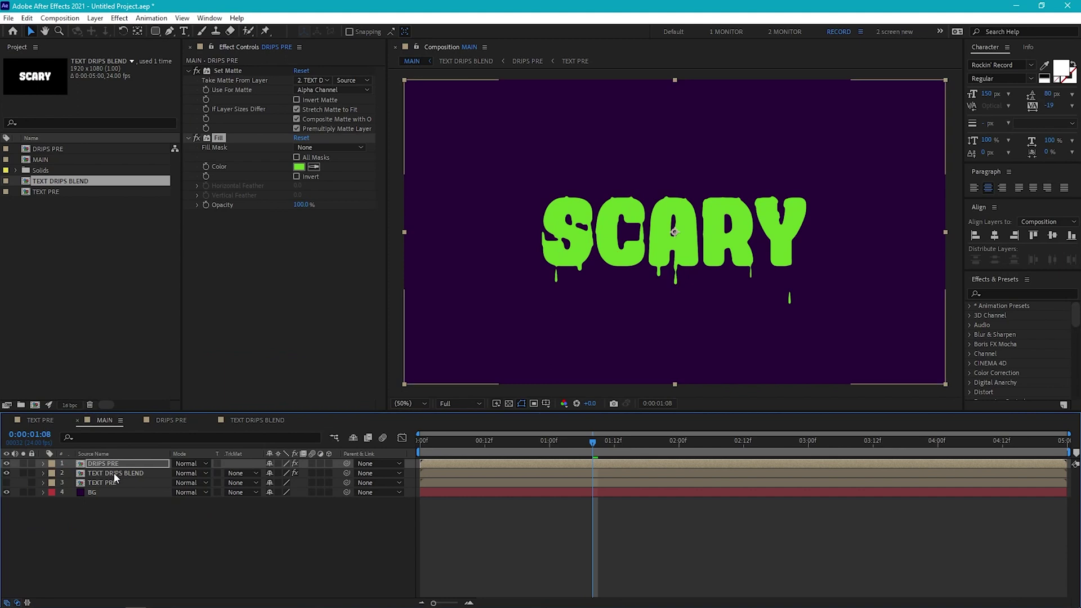
key("slash")
left_click(119, 18)
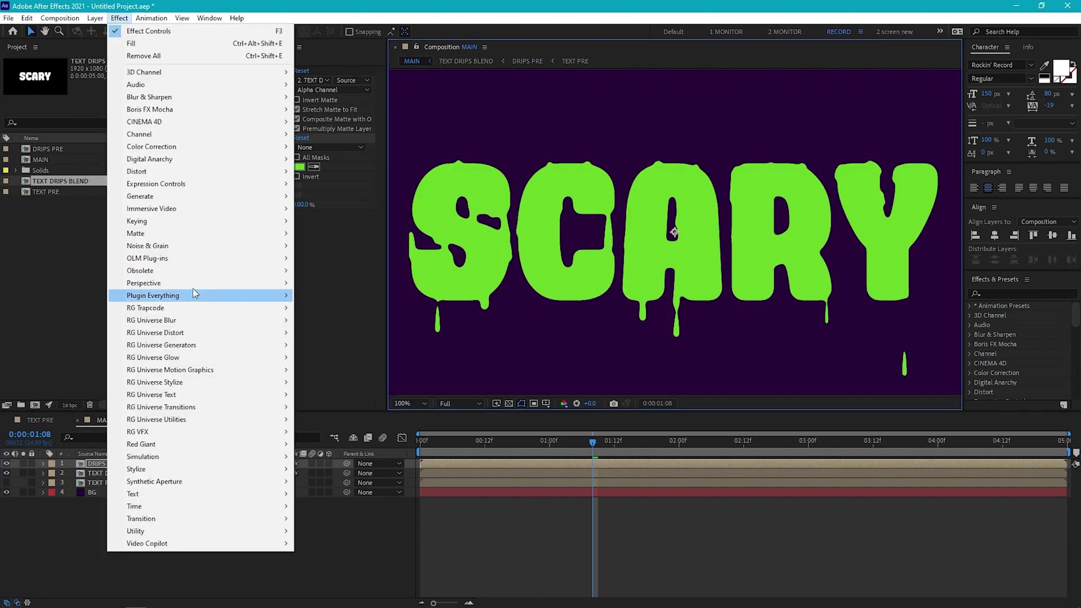
mouse_move(265, 283)
left_click(330, 381)
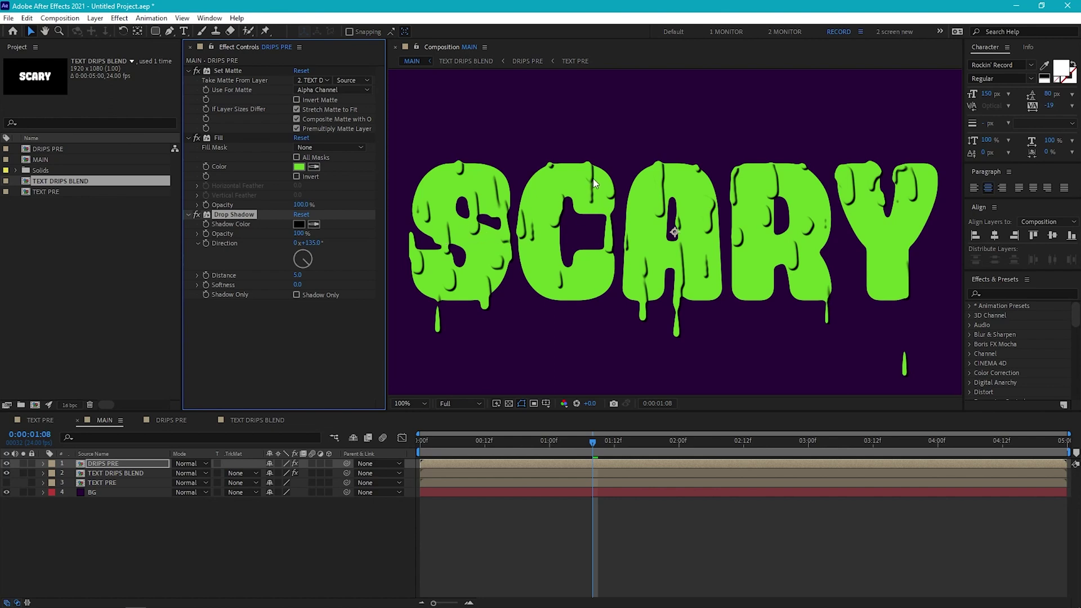
Apply Levels to DRIPS PRE and place it between Set Matte and Fill in the effect order
left_click(119, 18)
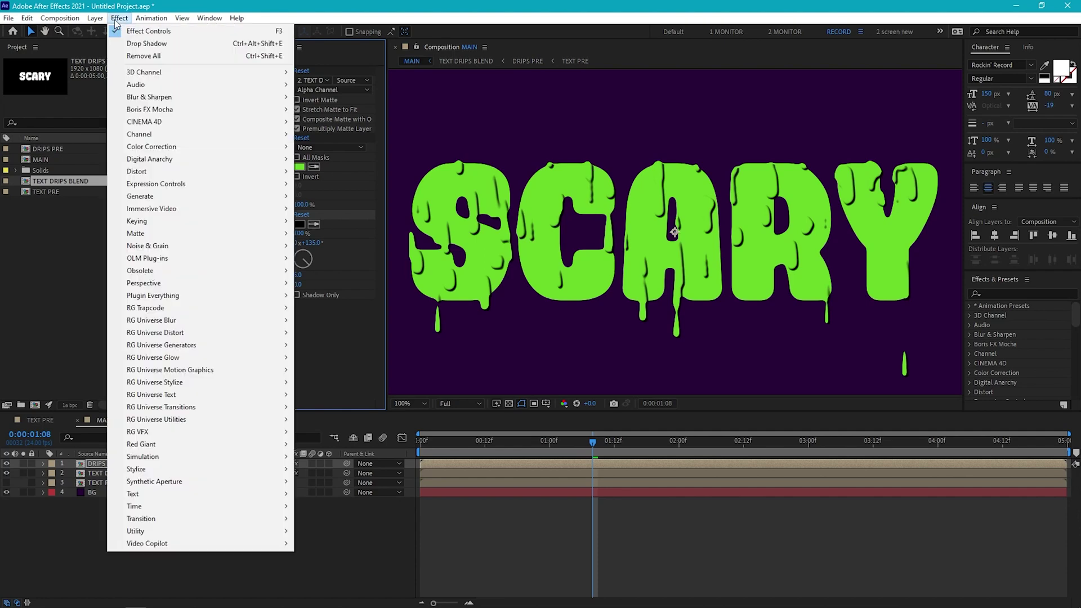
mouse_move(169, 146)
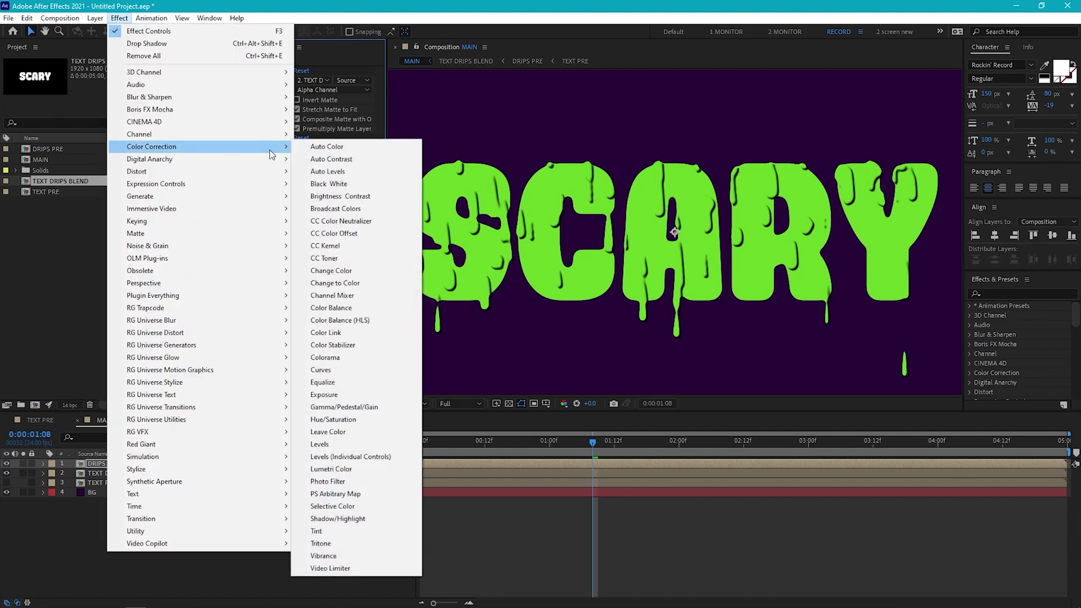
left_click(354, 439)
left_click_drag(351, 442, 256, 89)
Set the DRIPS PRE Levels channel to Alpha, with Alpha Input Black about 13621 and Alpha Input White about 28784
left_click(328, 102)
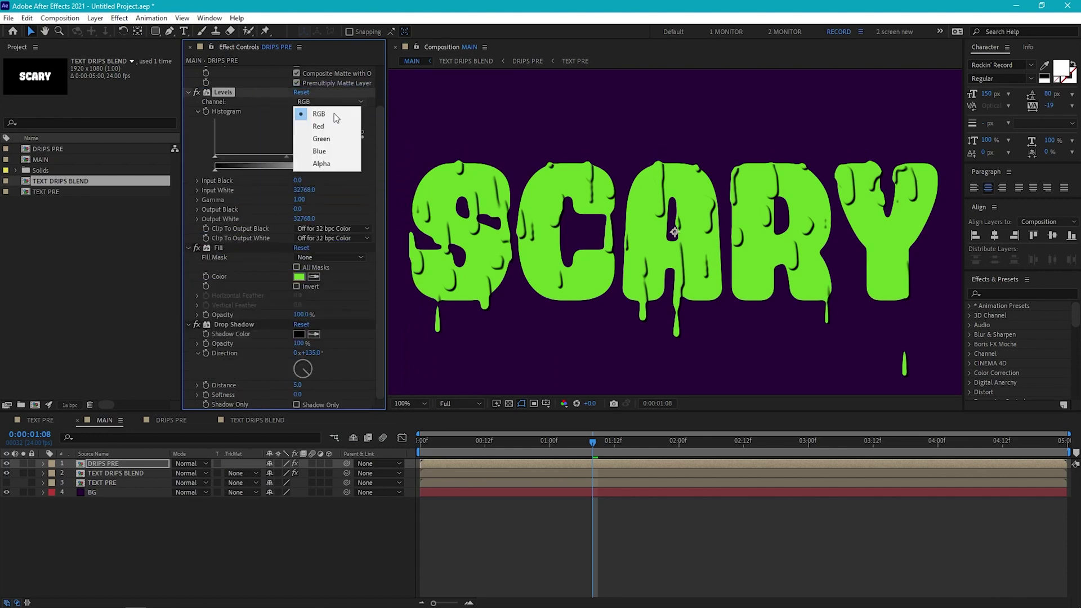
left_click(322, 163)
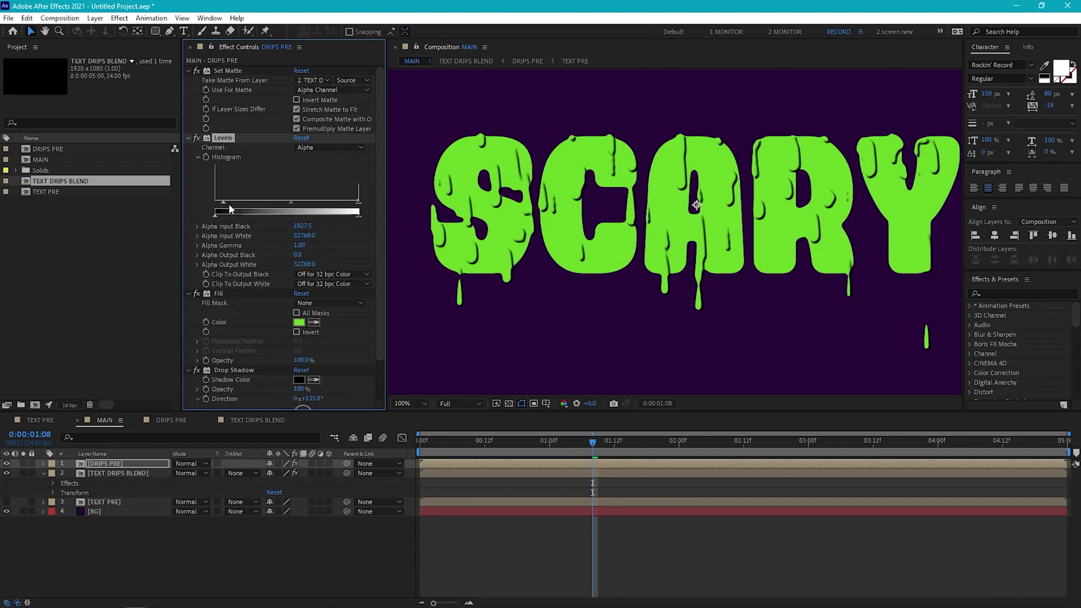
left_click_drag(229, 204, 293, 205)
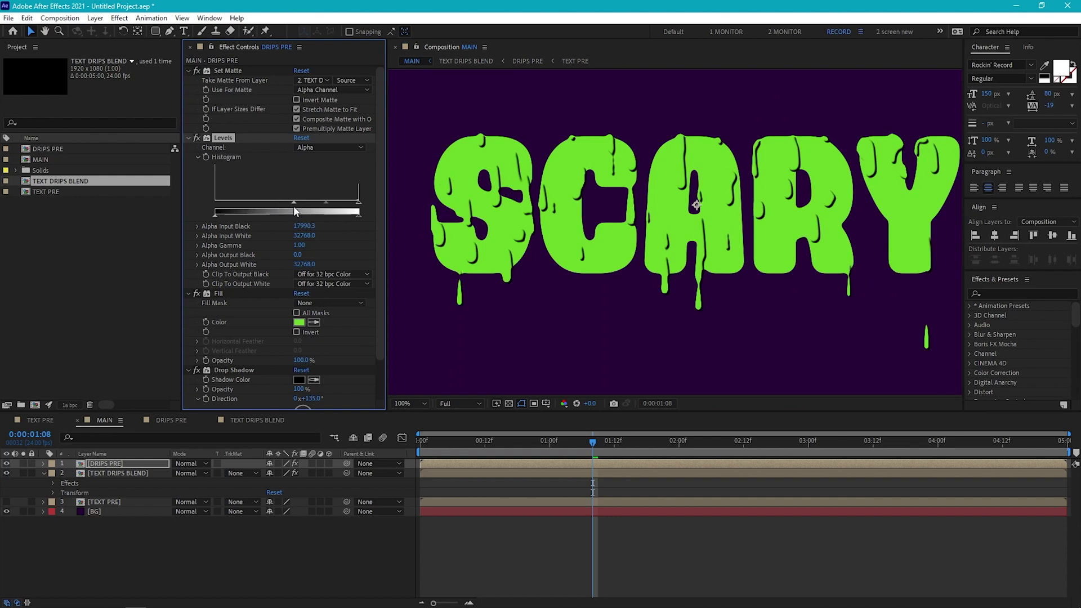
left_click_drag(359, 202, 270, 200)
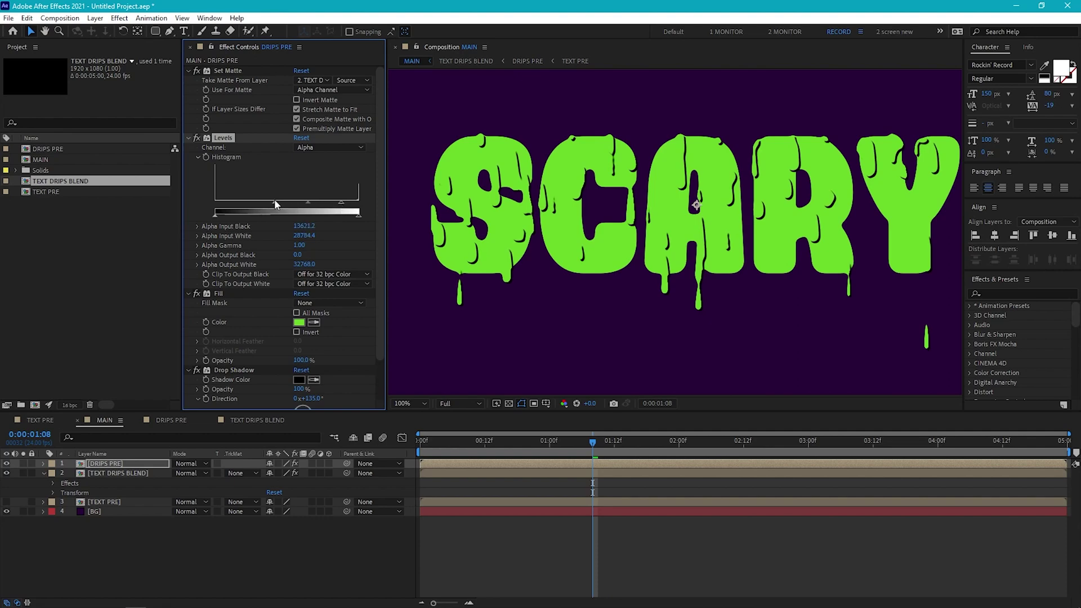
In the TEXT DRIPS BLEND composition, lower the BLEND layer's Levels Alpha Input Black to about 11308, then return to MAIN
left_click(246, 420)
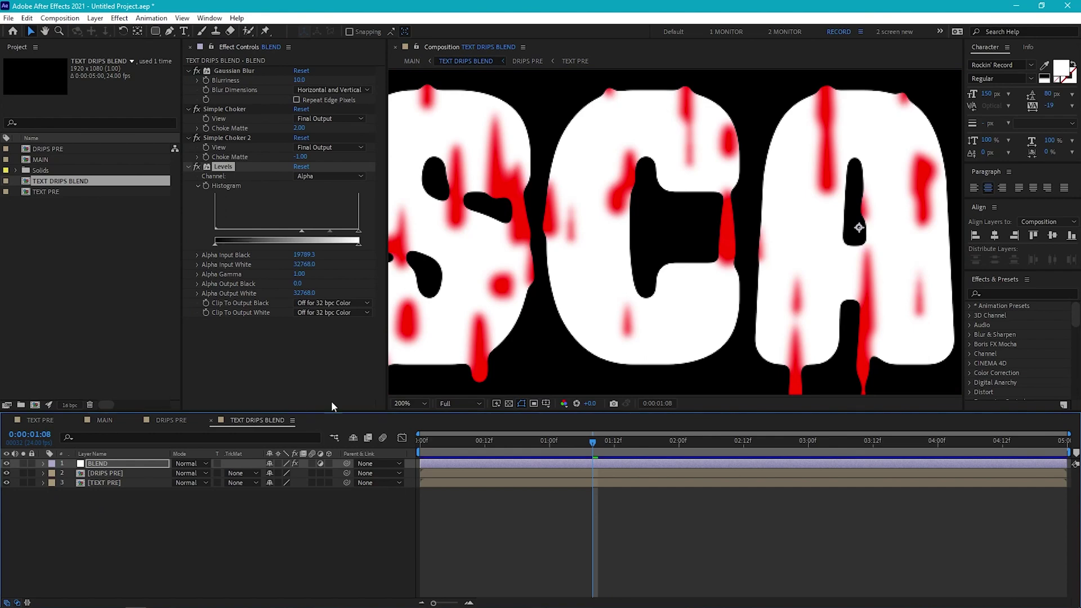
left_click_drag(302, 231, 265, 230)
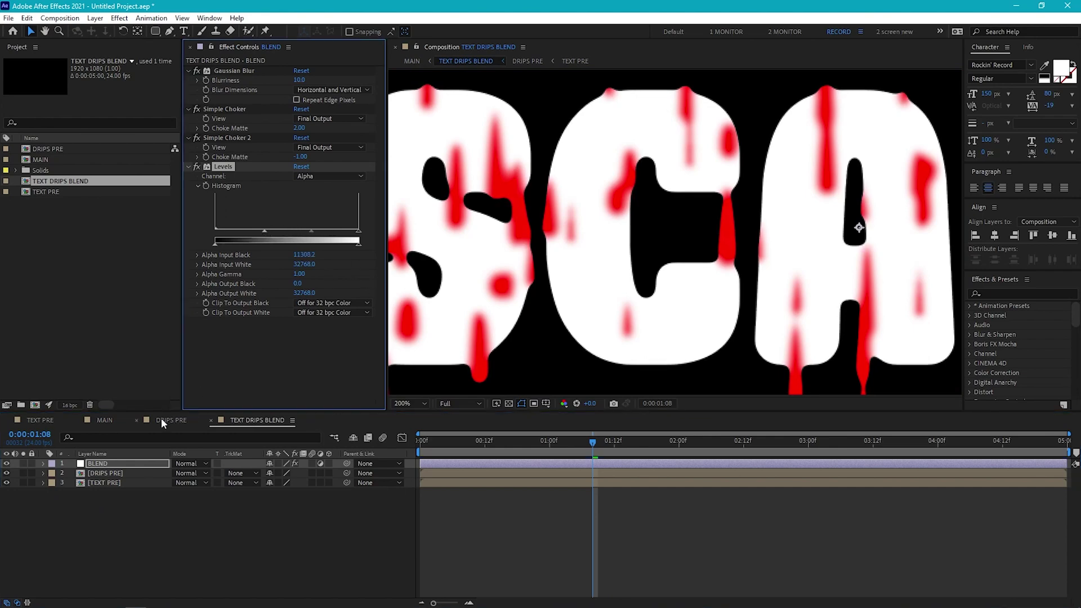
left_click(106, 421)
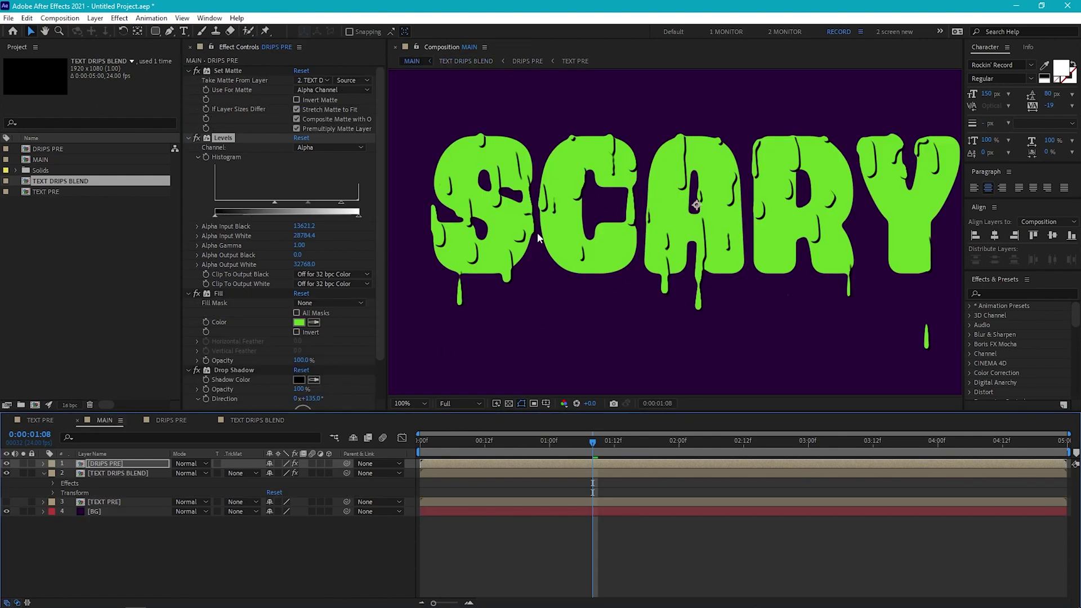
Add an Outer Glow layer style to the TEXT DRIPS BLEND layer in MAIN
left_click(141, 474)
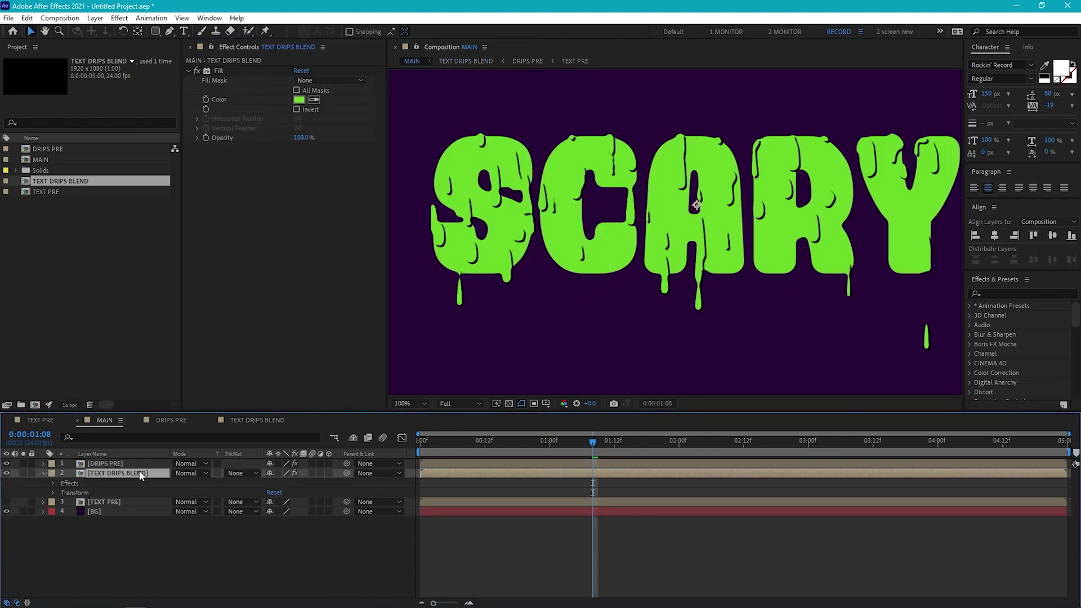
left_click(95, 18)
mouse_move(167, 142)
mouse_move(153, 311)
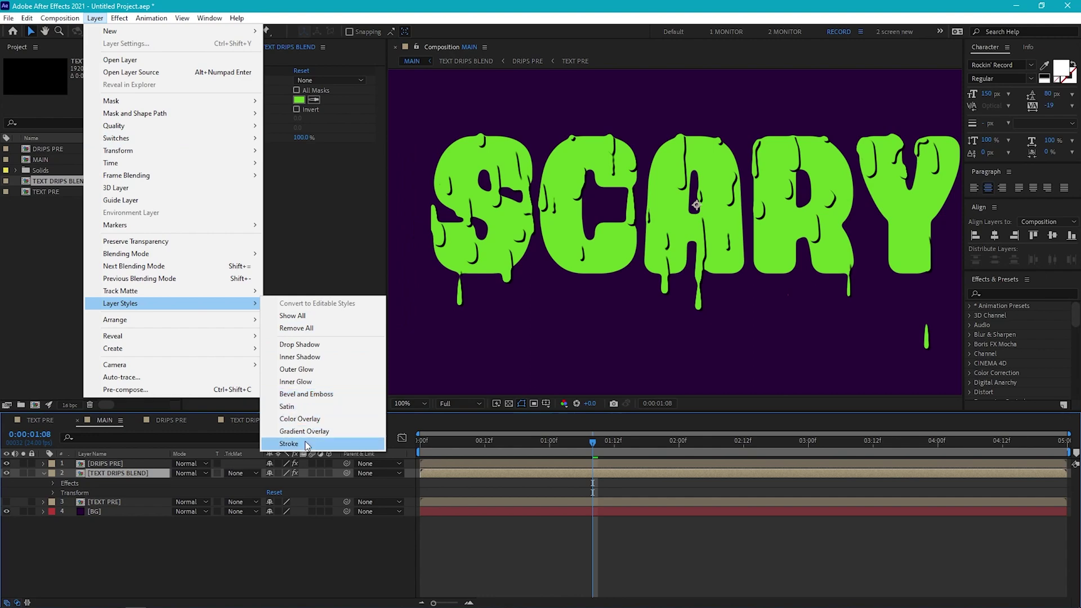
left_click(304, 370)
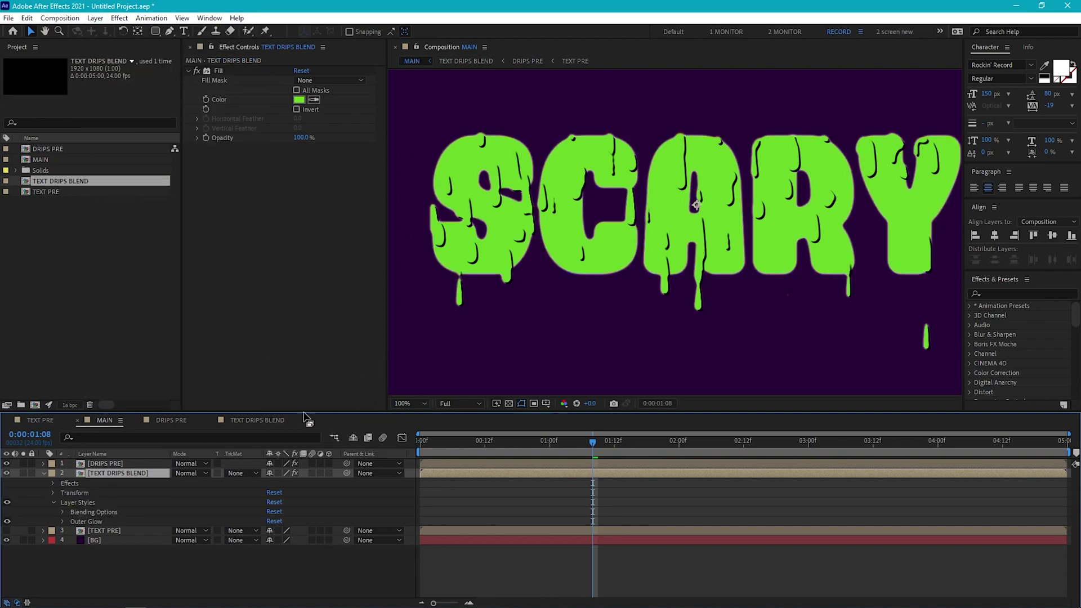
Set the TEXT DRIPS BLEND Outer Glow to Normal blend mode, 100% opacity and black (000000)
left_click(62, 522)
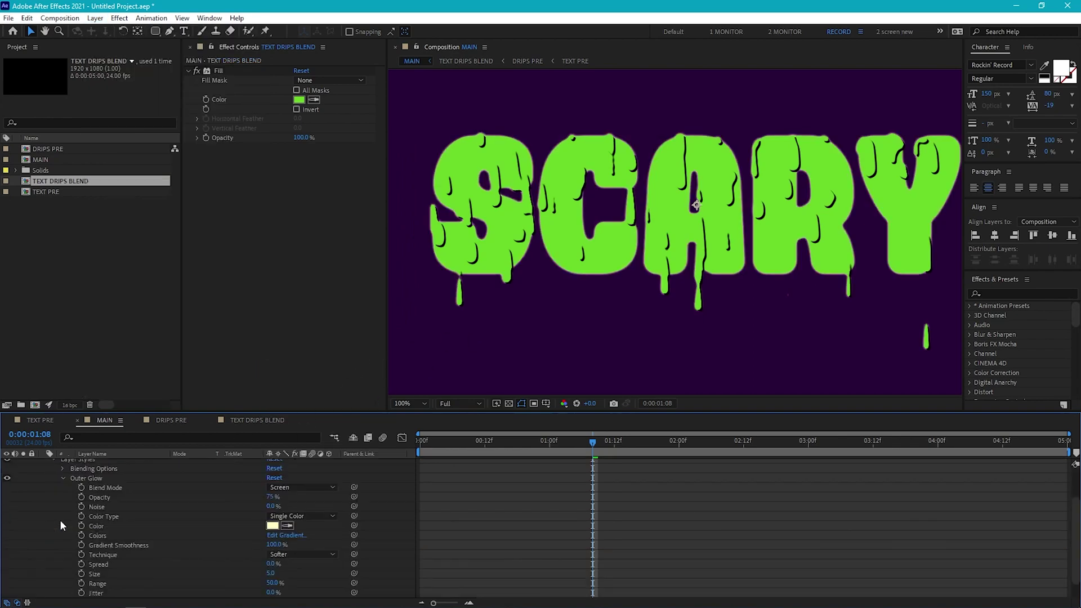
left_click(295, 488)
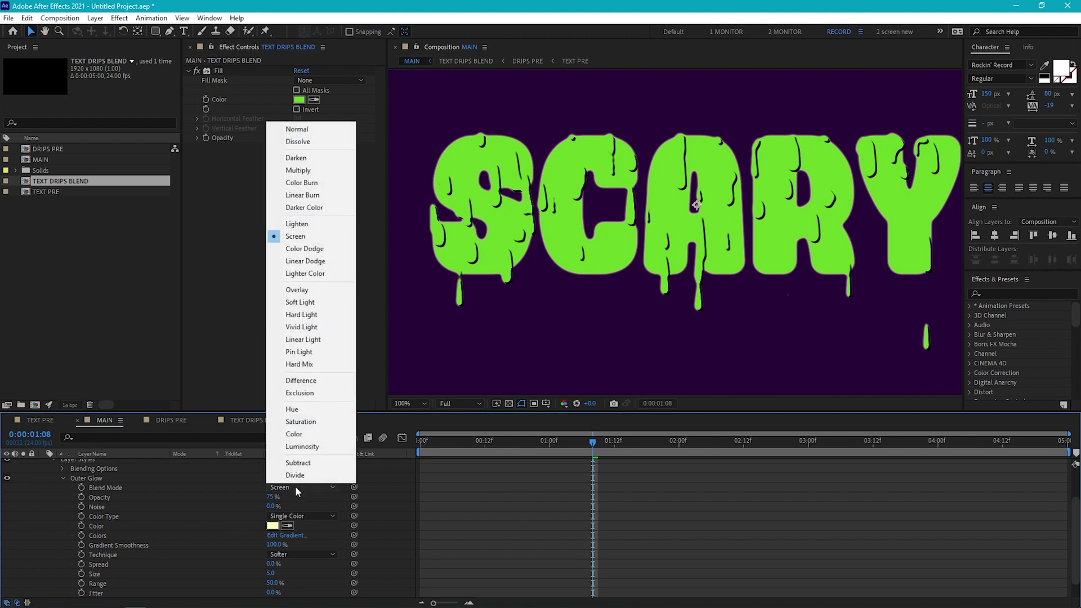
left_click(305, 130)
left_click_drag(273, 497, 329, 498)
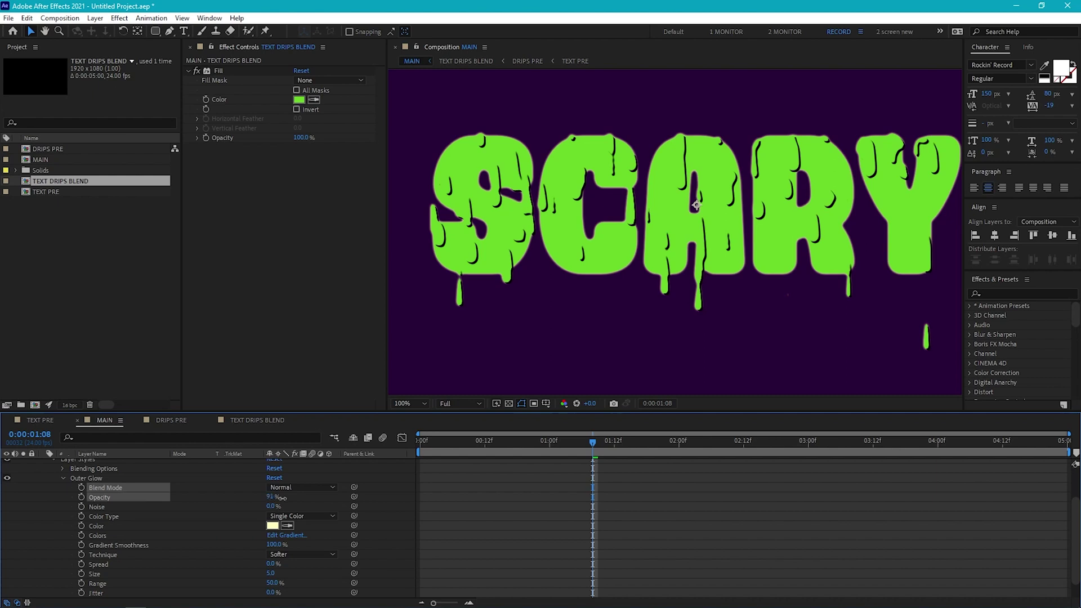
left_click(272, 526)
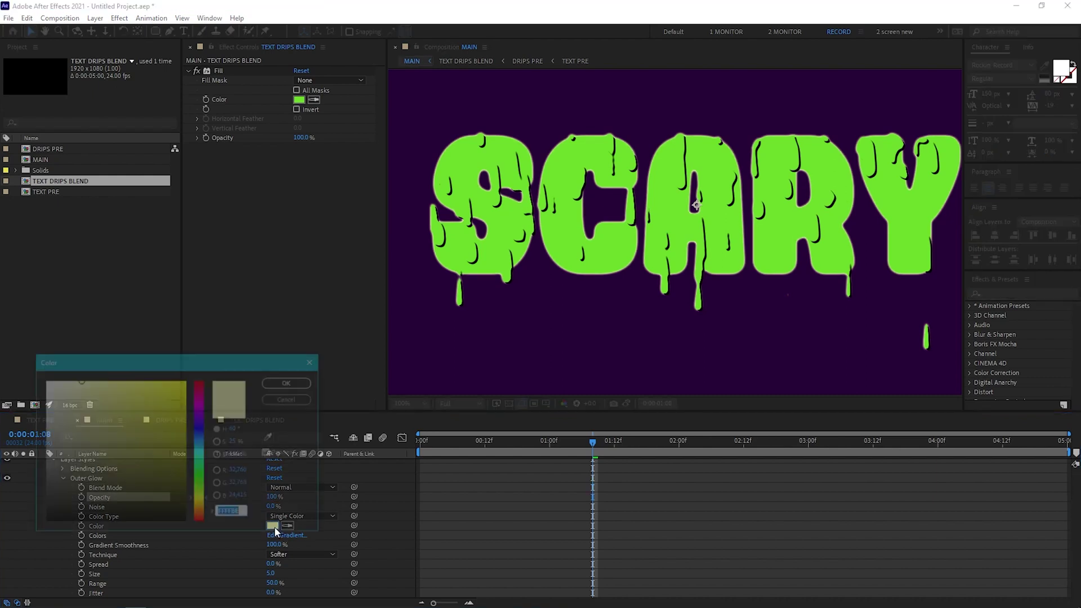
left_click_drag(138, 465, 17, 554)
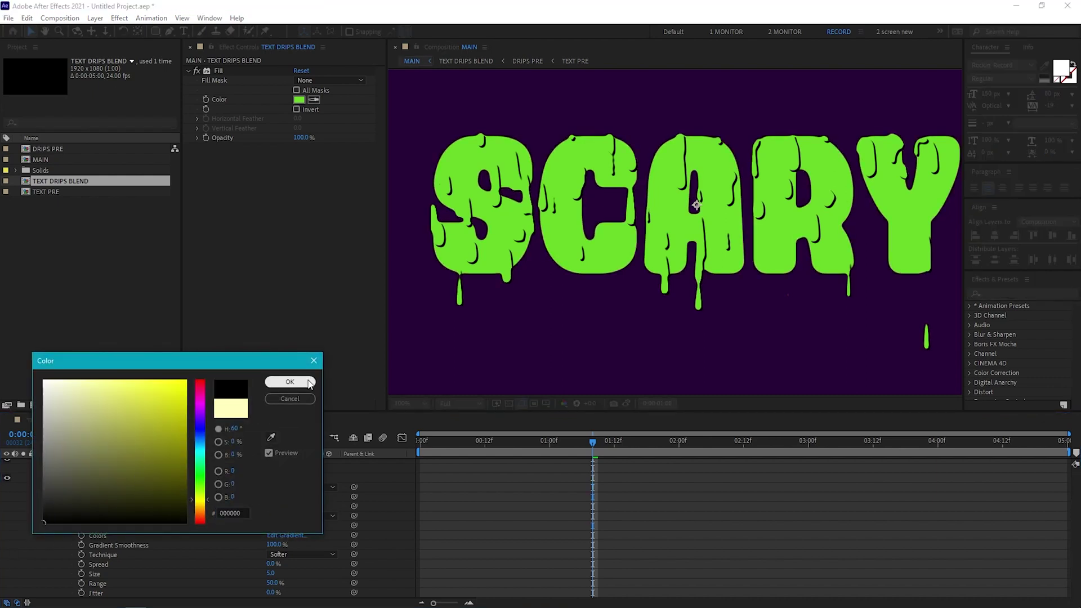
left_click(290, 382)
Set the Outer Glow Spread to 84% to harden the outline around the slime text
key("period")
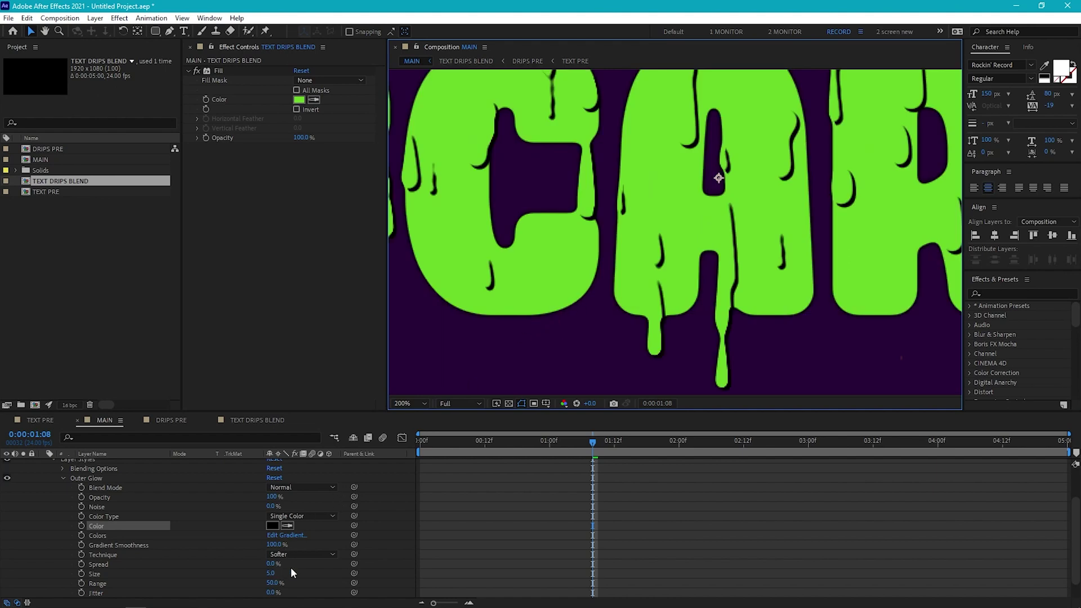
scroll(291, 567, "down", 2)
left_click_drag(271, 545, 333, 545)
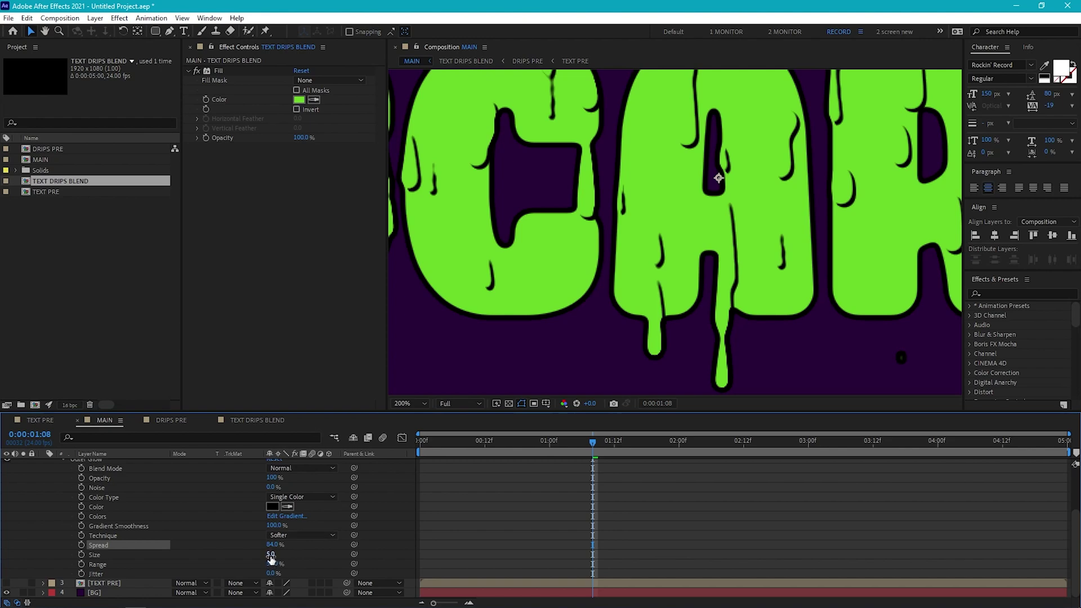
left_click_drag(268, 555, 270, 556)
key("ctrl+z")
key("comma")
key("comma")
key("comma")
key("comma")
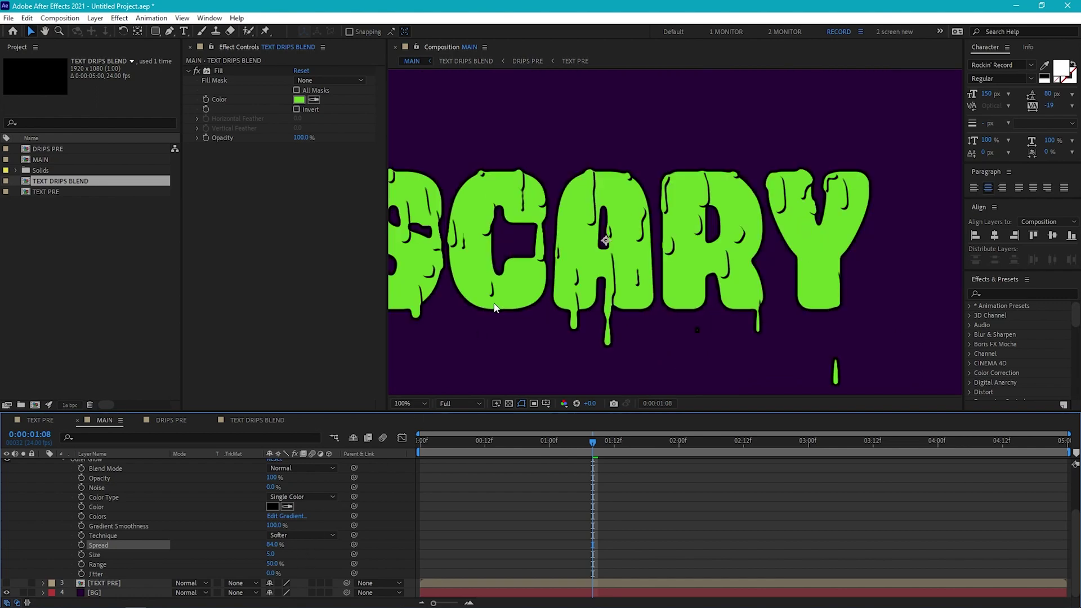
Make the TEXT PRE layer visible in MAIN and apply the Drop Shadow effect to it
key("u")
left_click(133, 483)
left_click(6, 483)
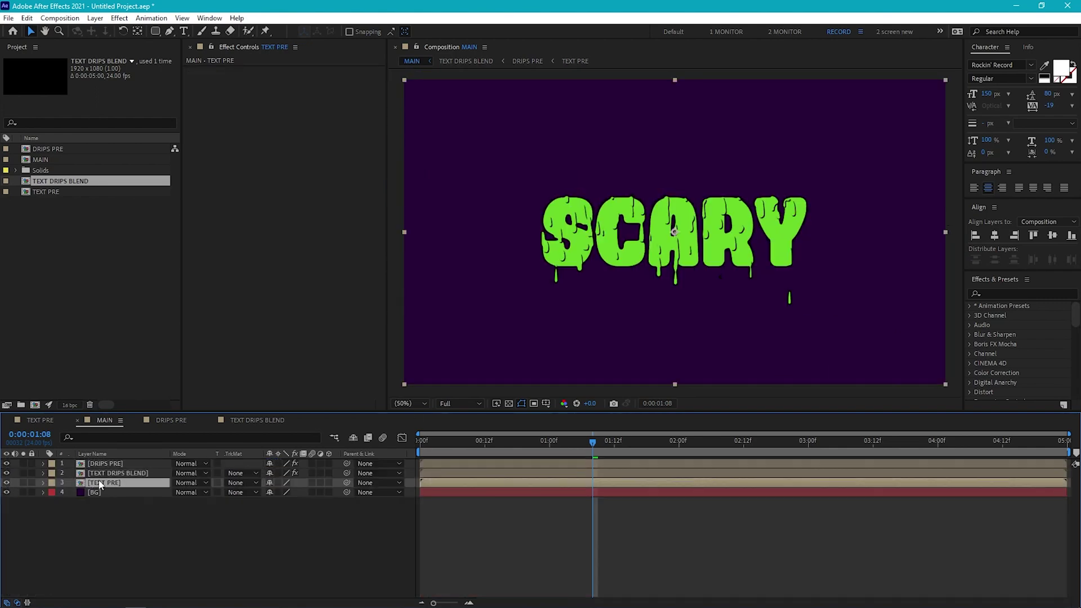
left_click(119, 18)
mouse_move(245, 284)
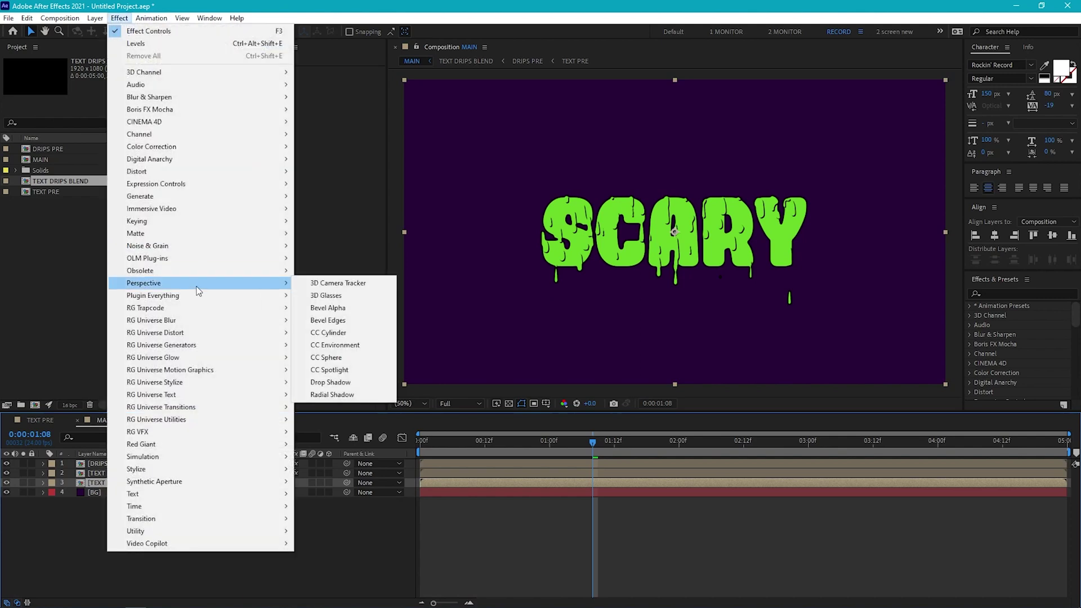
left_click(330, 382)
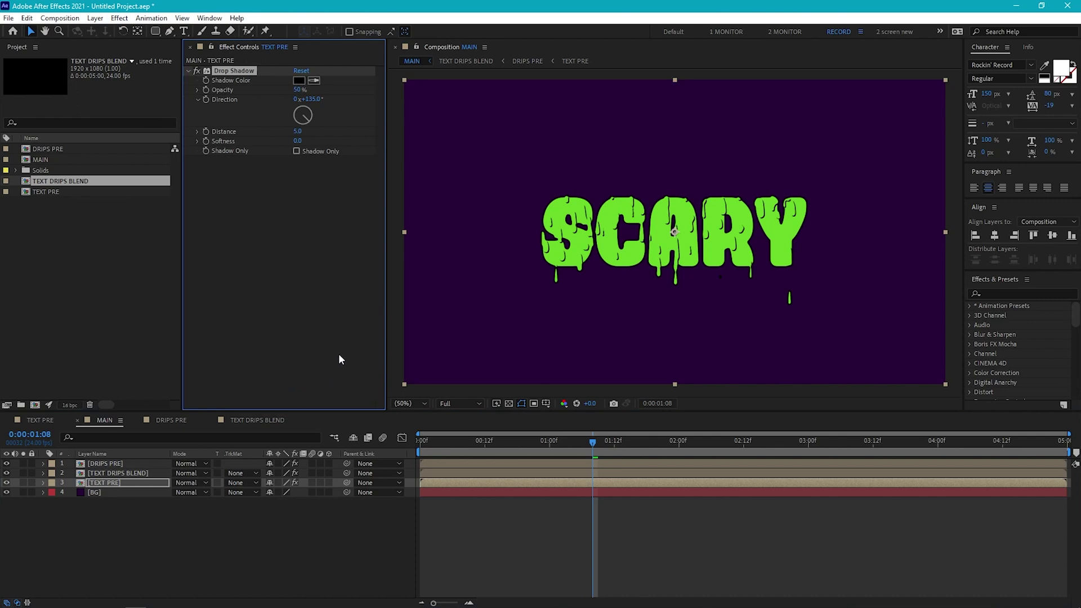
Set the TEXT PRE Drop Shadow to Opacity 100%, Direction about 171° and Distance 18
key("slash")
left_click_drag(299, 90, 326, 90)
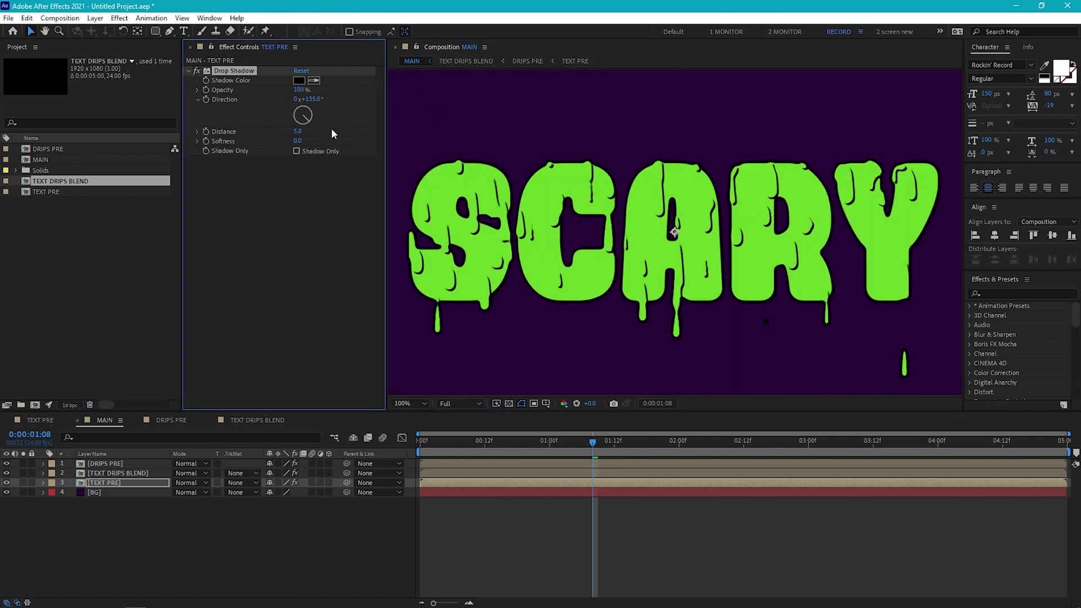
left_click_drag(299, 132, 308, 126)
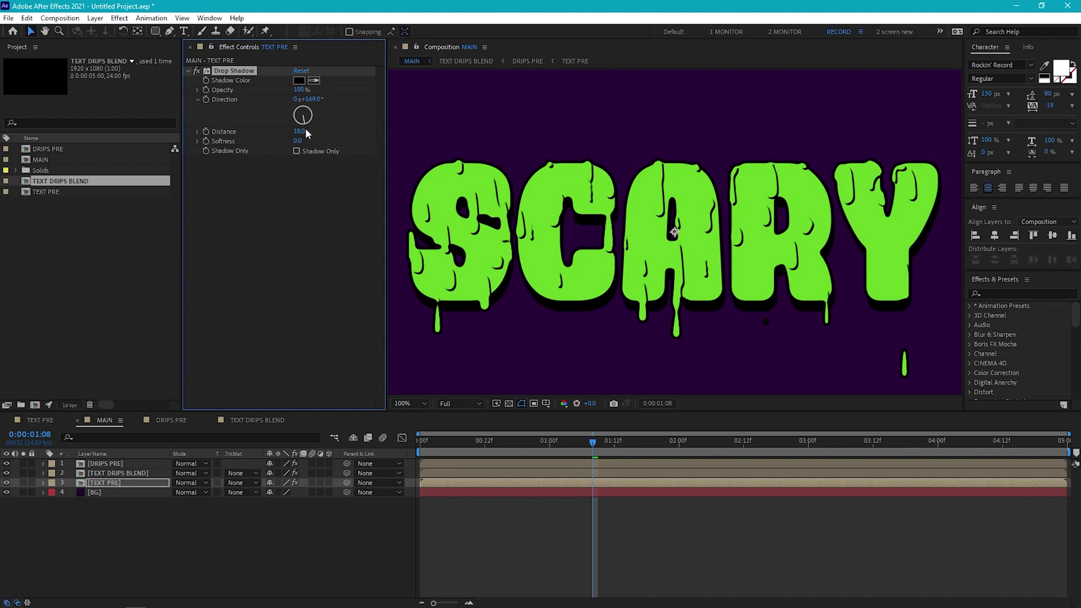
scroll(674, 232, "down", 2)
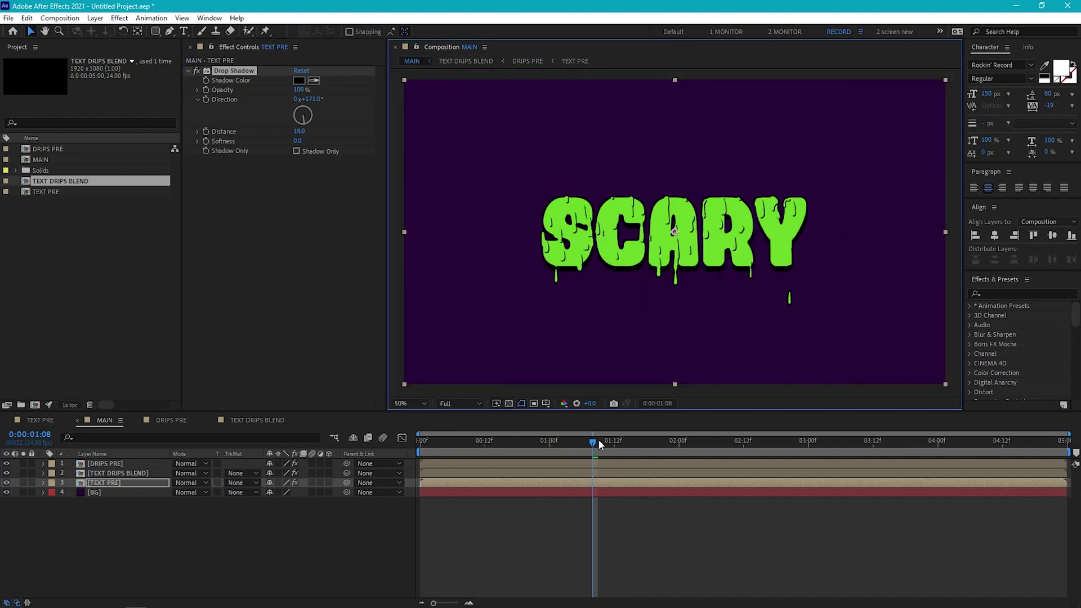
Duplicate the BG layer and apply a Fill effect in muted greyish purple to the upper copy
left_click(95, 494)
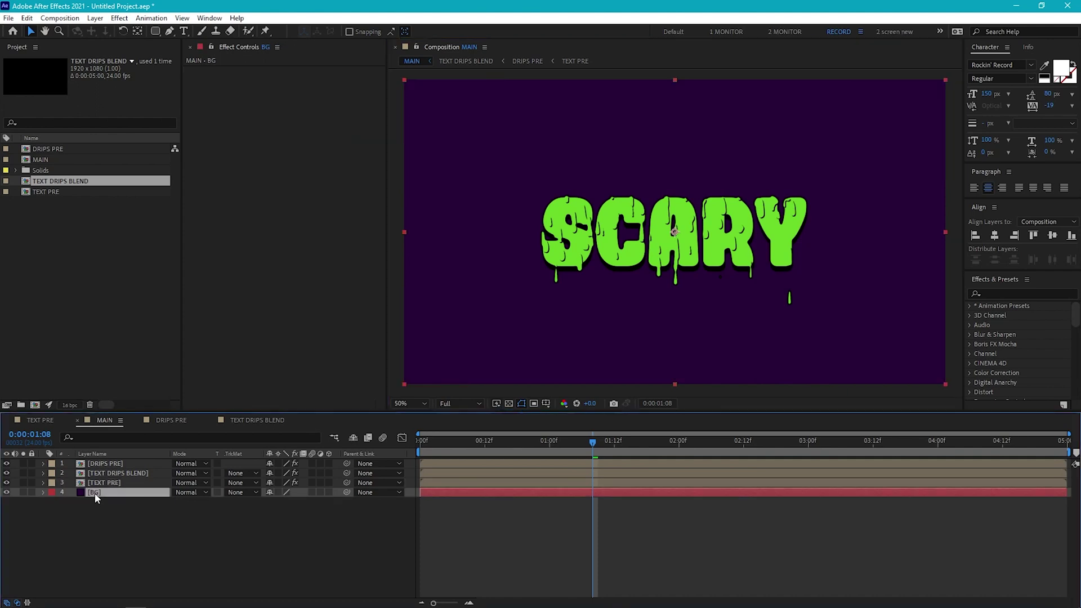
key("ctrl+d")
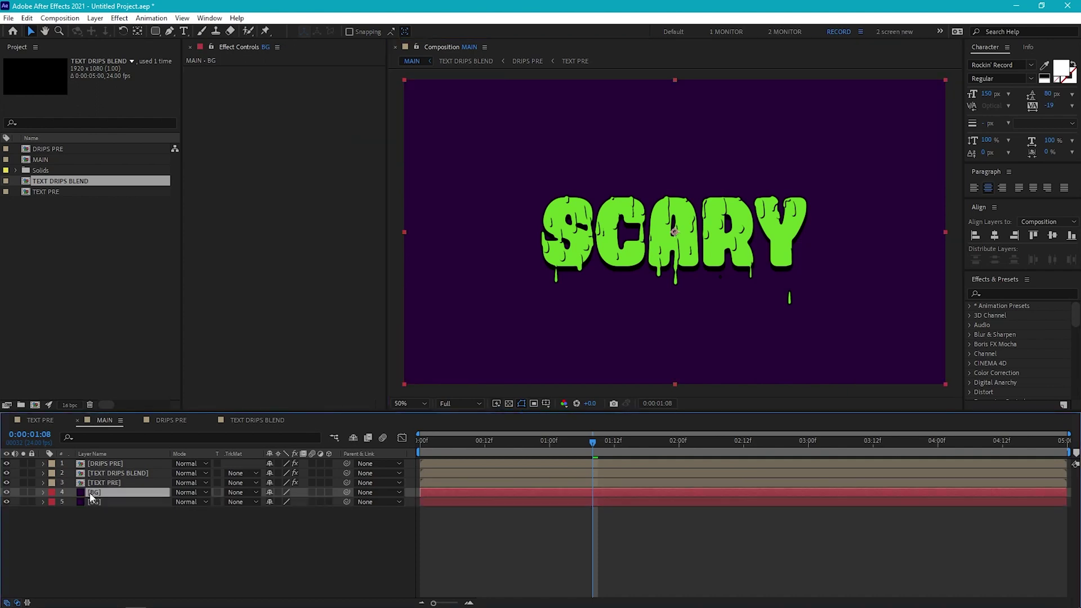
left_click(119, 18)
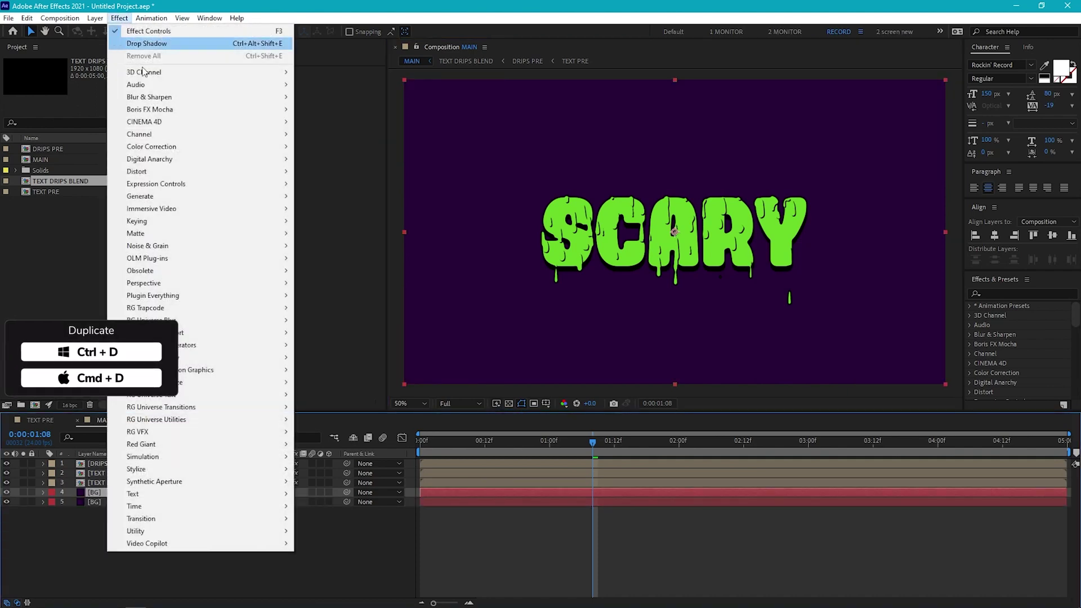
mouse_move(203, 201)
left_click(313, 383)
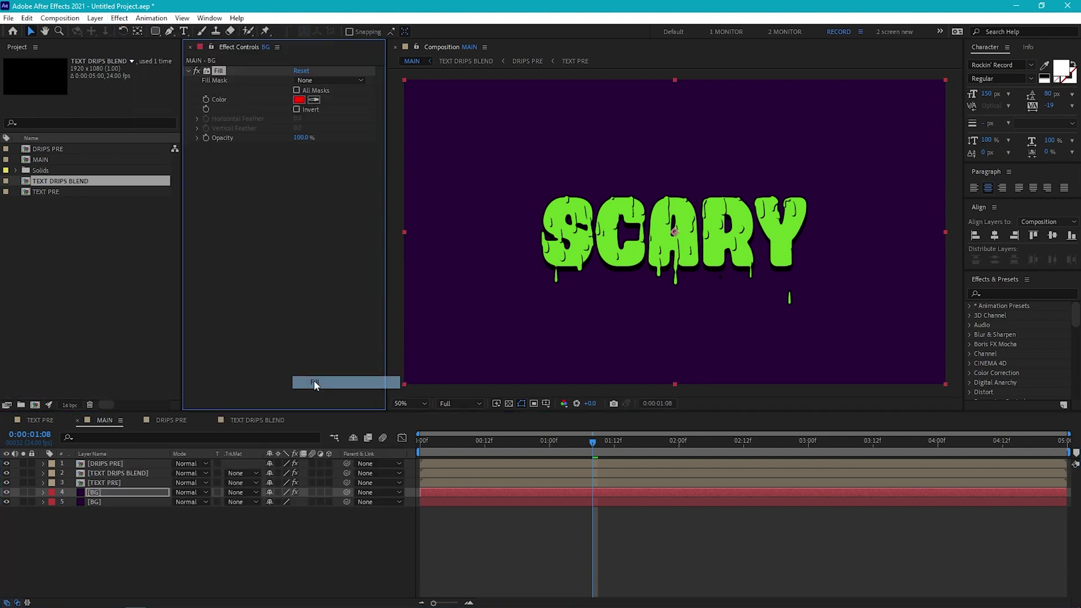
left_click(298, 100)
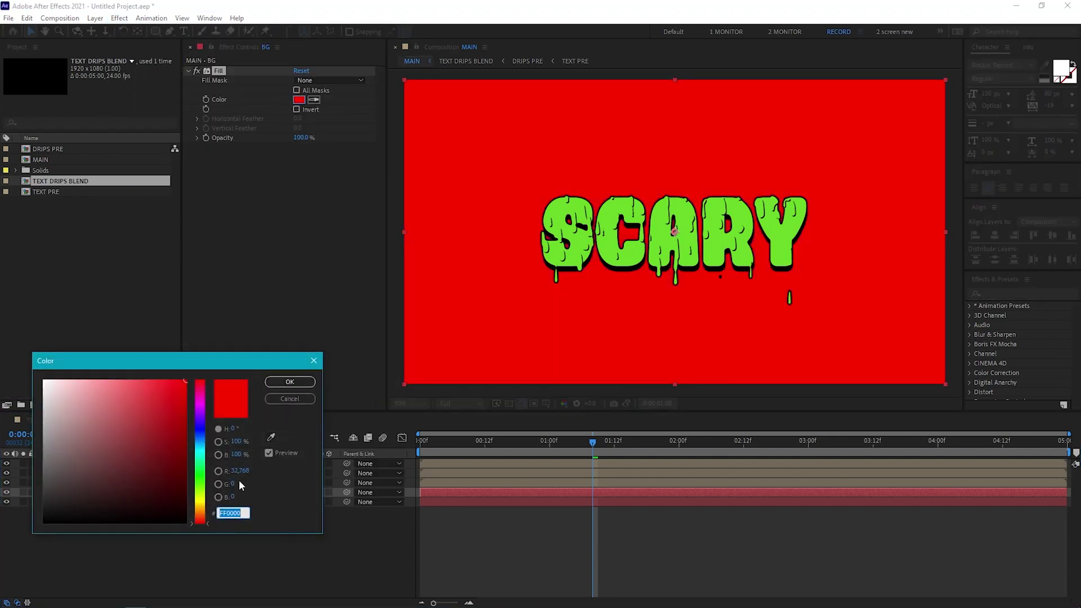
left_click_drag(198, 513, 198, 415)
mouse_move(101, 457)
left_mouse_down()
mouse_move(79, 475)
mouse_move(76, 460)
left_mouse_up()
key("Return")
Draw an elliptical mask around the SCARY text on the upper BG layer and feather it about 587 pixels
left_click(155, 31)
left_click(194, 55)
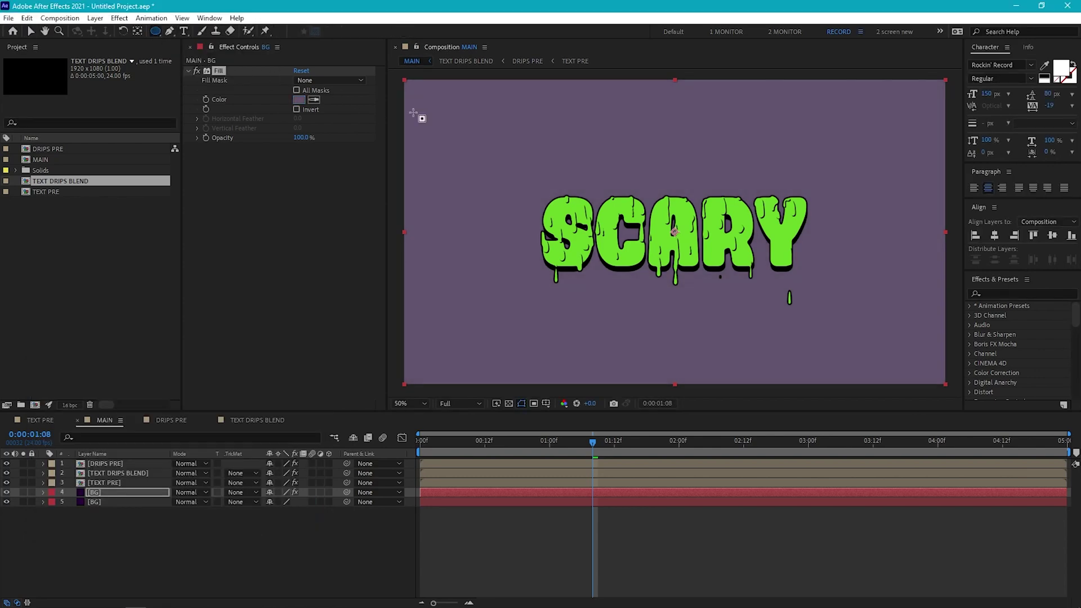
mouse_move(515, 160)
left_mouse_down()
mouse_move(750, 303)
mouse_move(828, 314)
left_mouse_up()
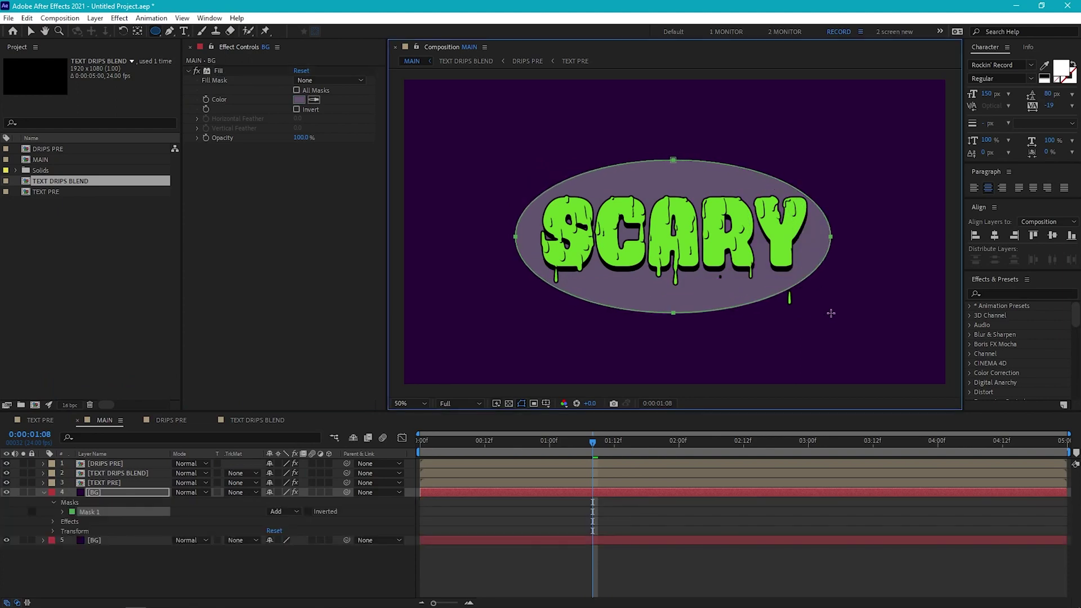
key("f")
left_click_drag(283, 516, 607, 508)
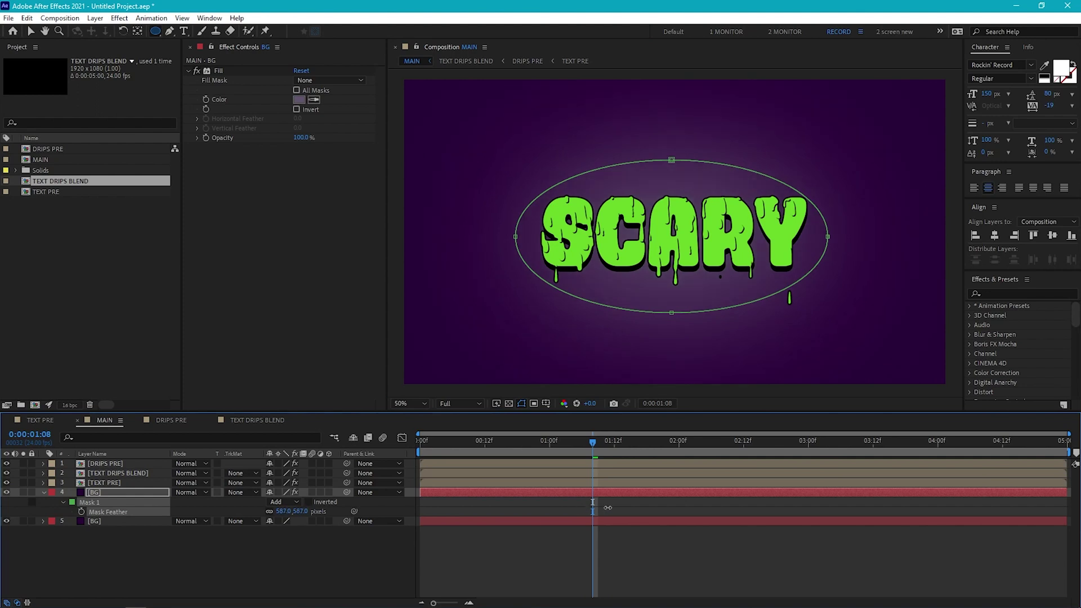
left_click(483, 545)
key("v")
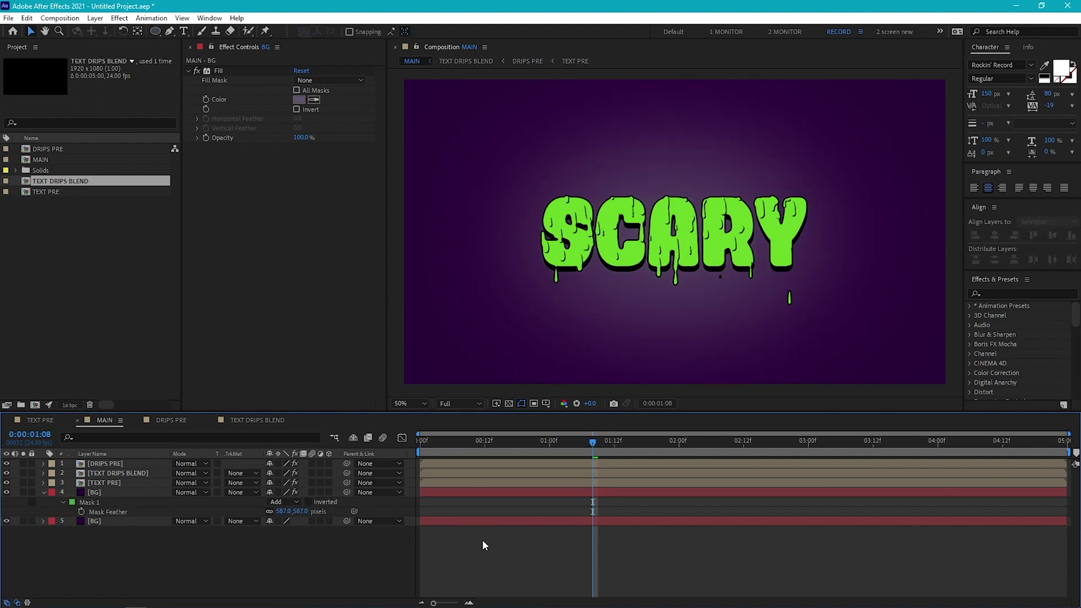
Add an adjustment layer above DRIPS PRE in MAIN and name it BOIL
left_click(555, 370)
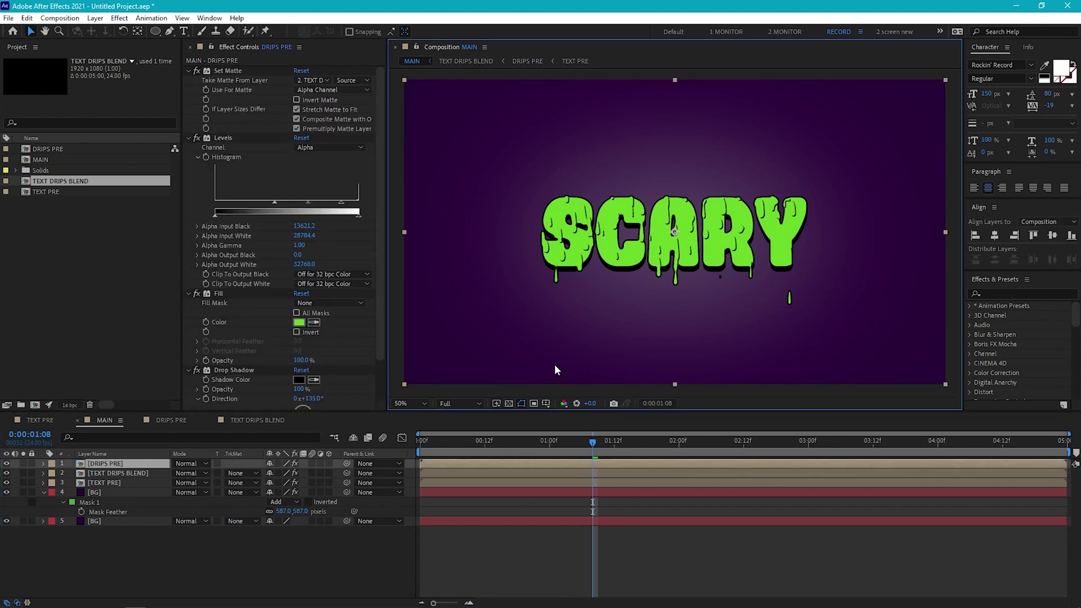
key("period")
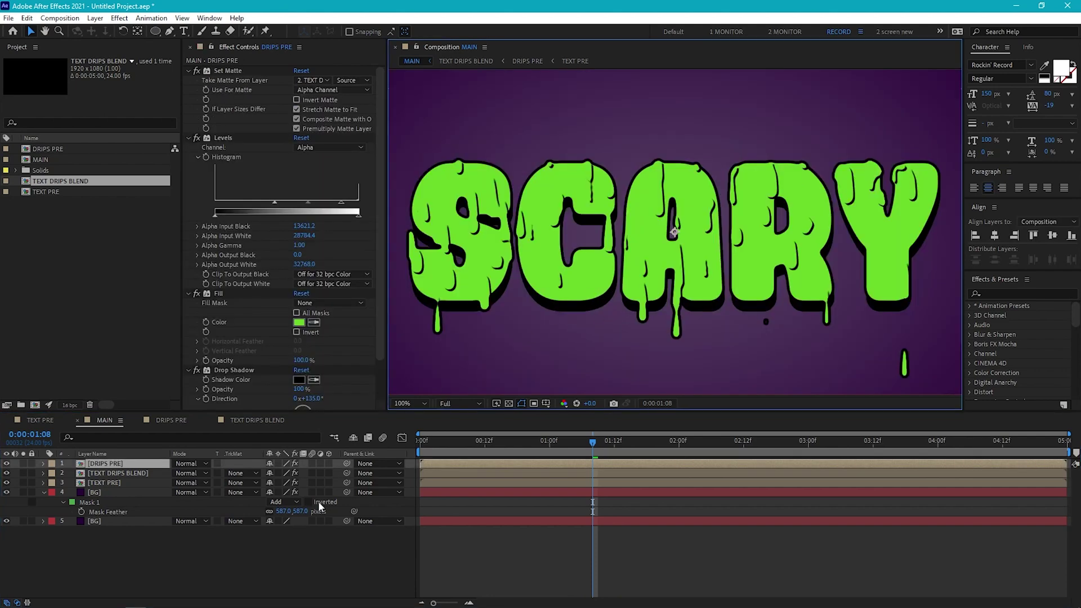
left_click(182, 578)
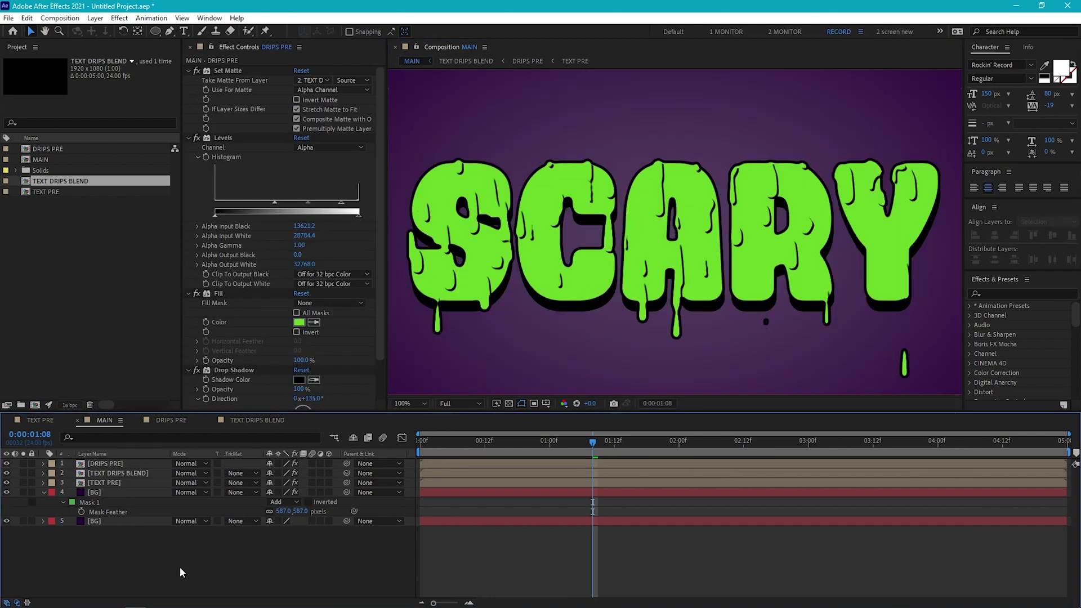
left_click(123, 463)
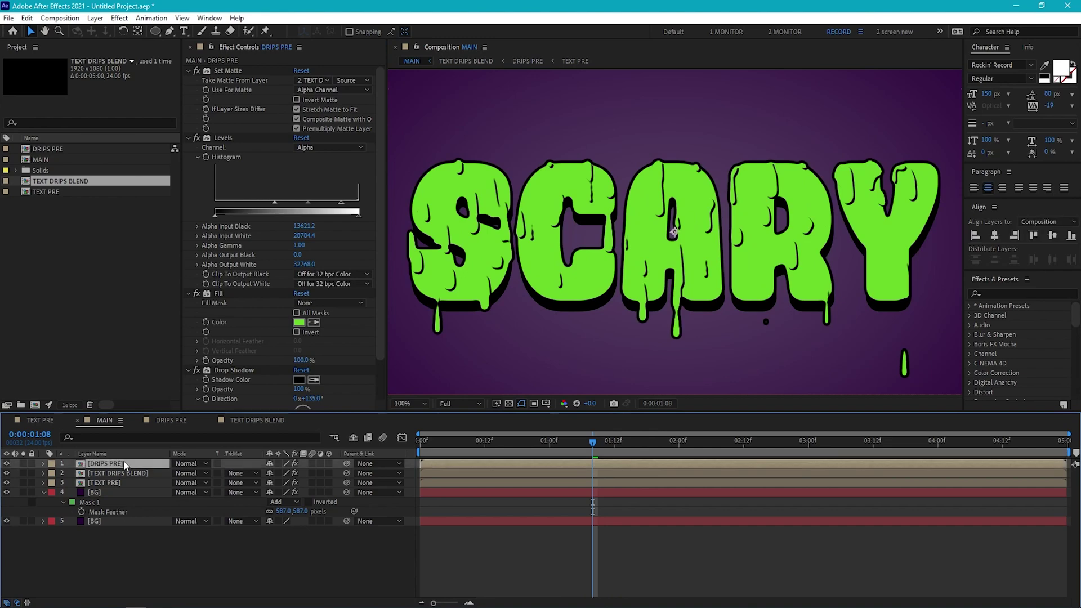
key("ctrl+alt+y")
key("Return")
type("BOIL")
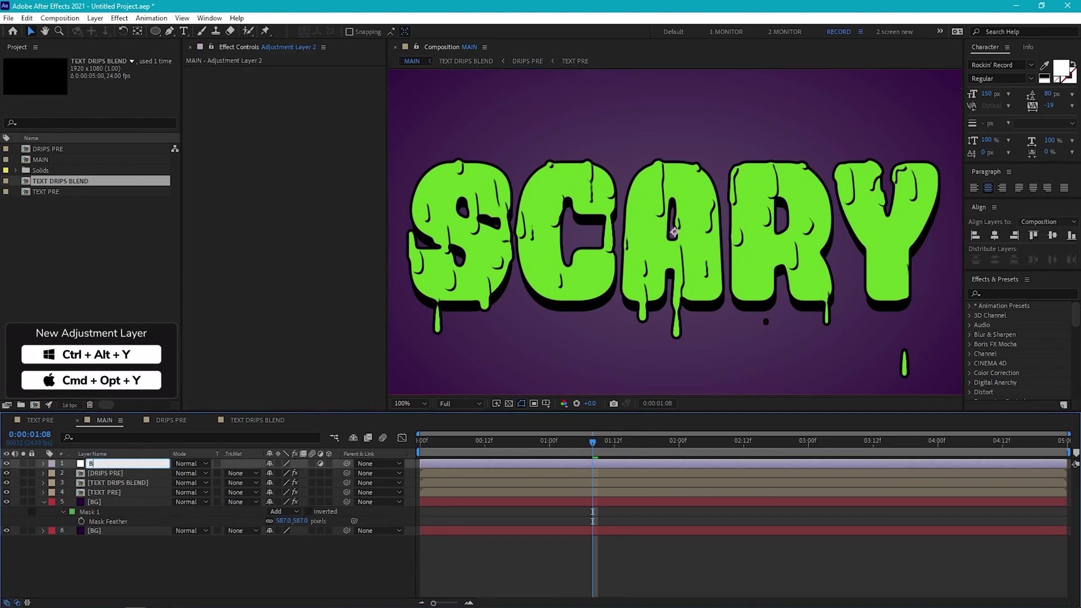
key("Return")
Apply Turbulent Displace to the BOIL layer with Amount 25 and Size 2
left_click(119, 18)
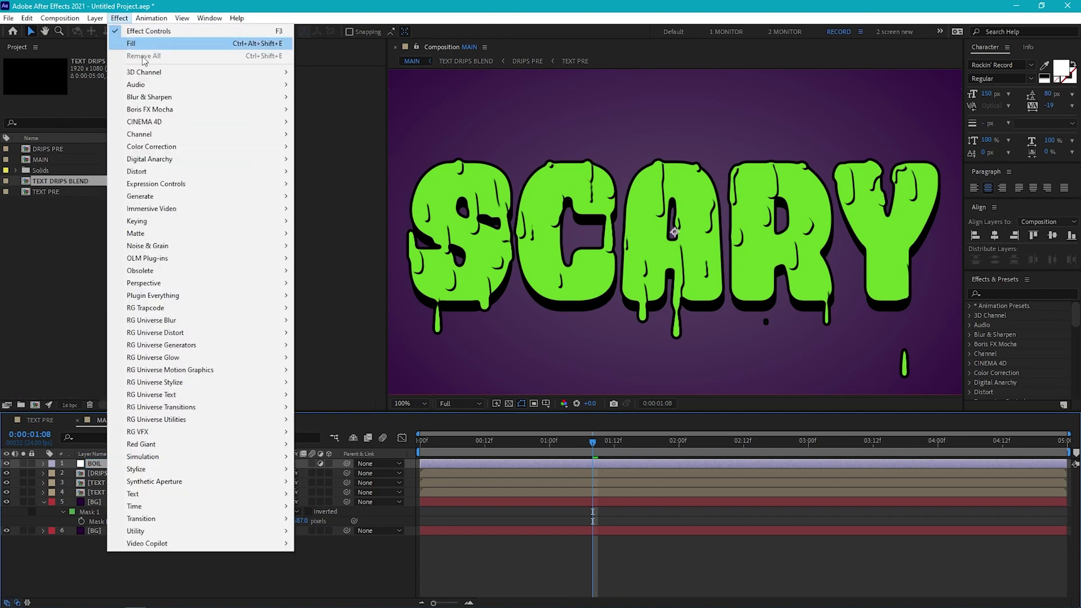
mouse_move(168, 174)
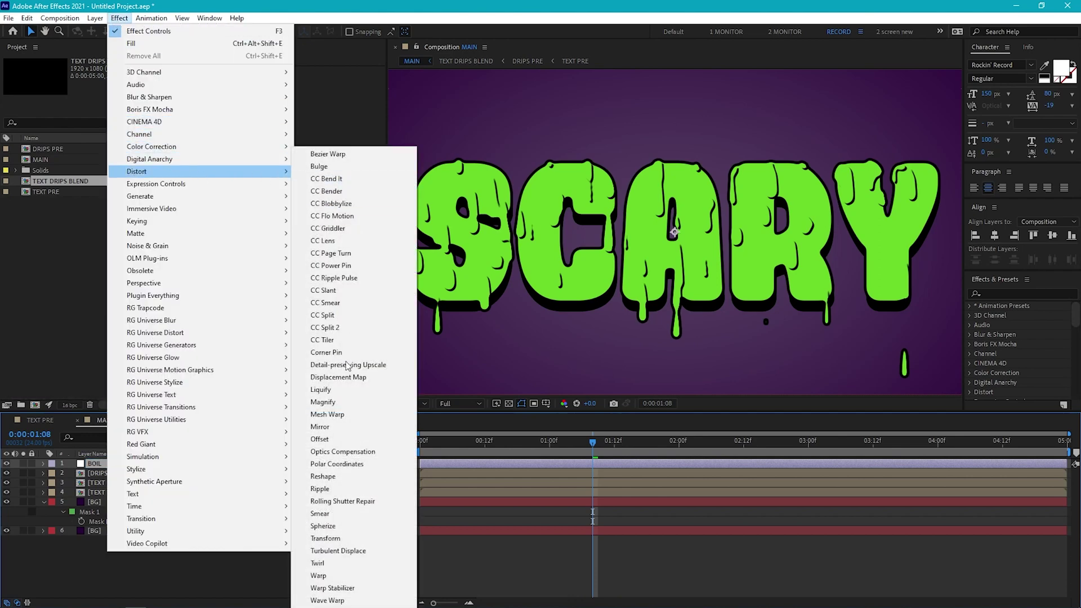
left_click(337, 551)
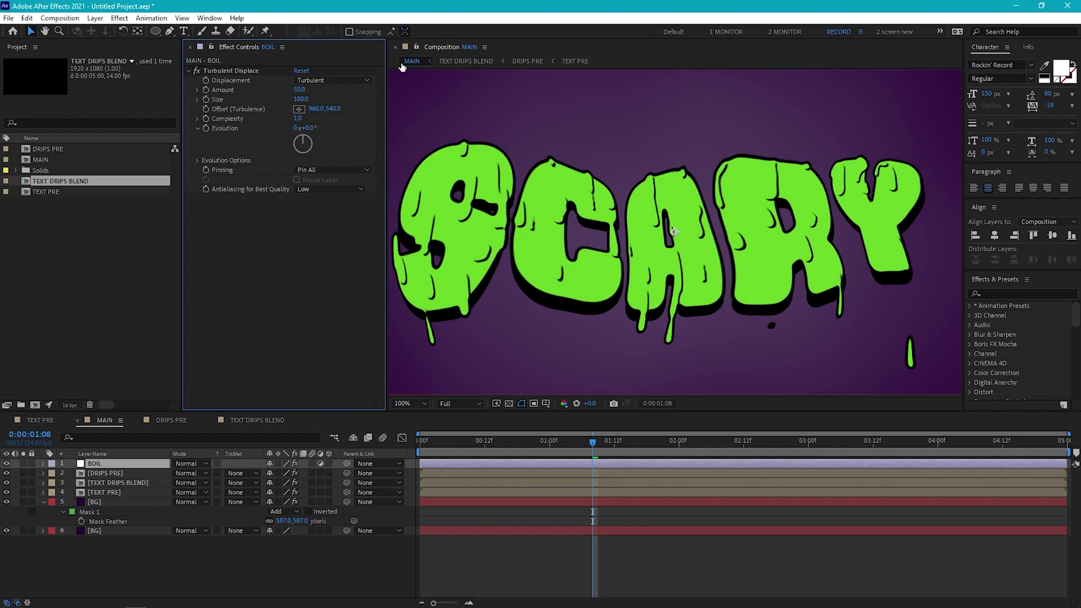
left_click(299, 89)
type("25")
key("Tab")
type("2")
key("Return")
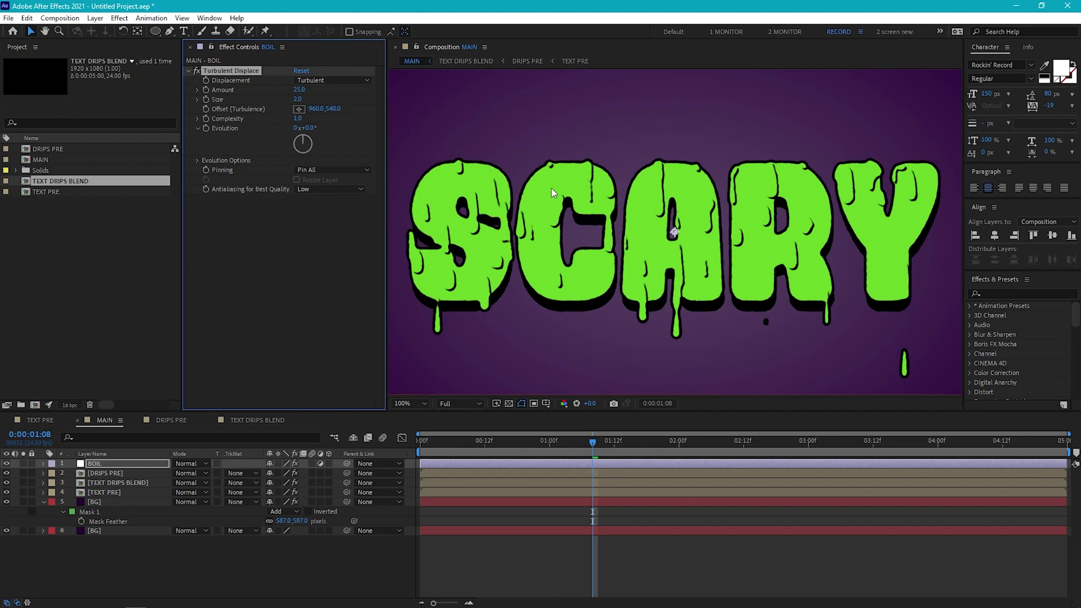
Drive the Random Seed of Turbulent Displace on the BOIL layer with the expression time*24 and preview the animation
left_click(198, 160)
left_click_drag(295, 188, 315, 189)
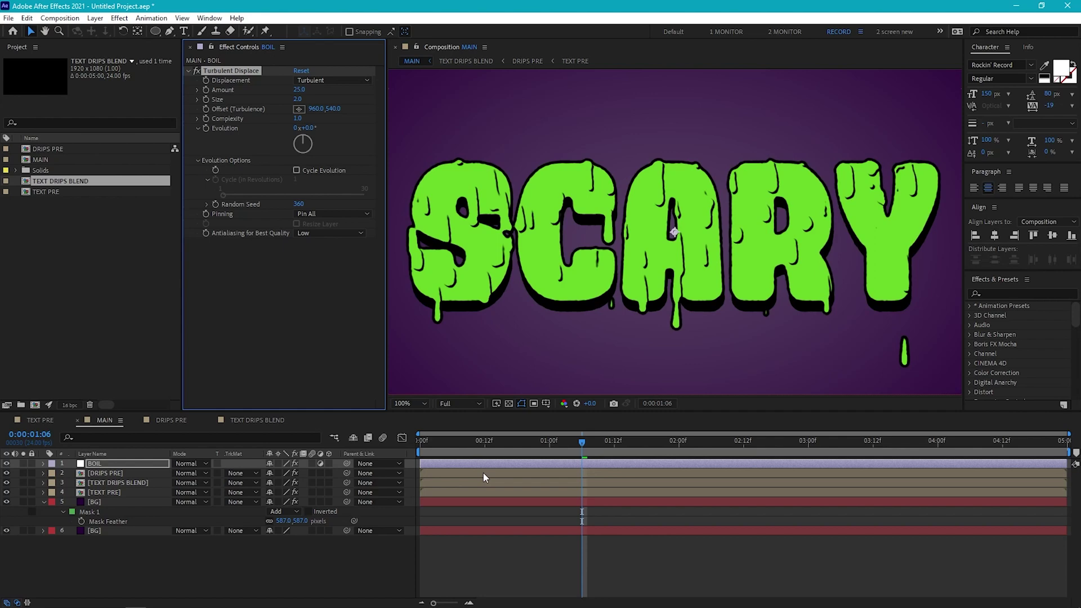
left_click(216, 204, "alt")
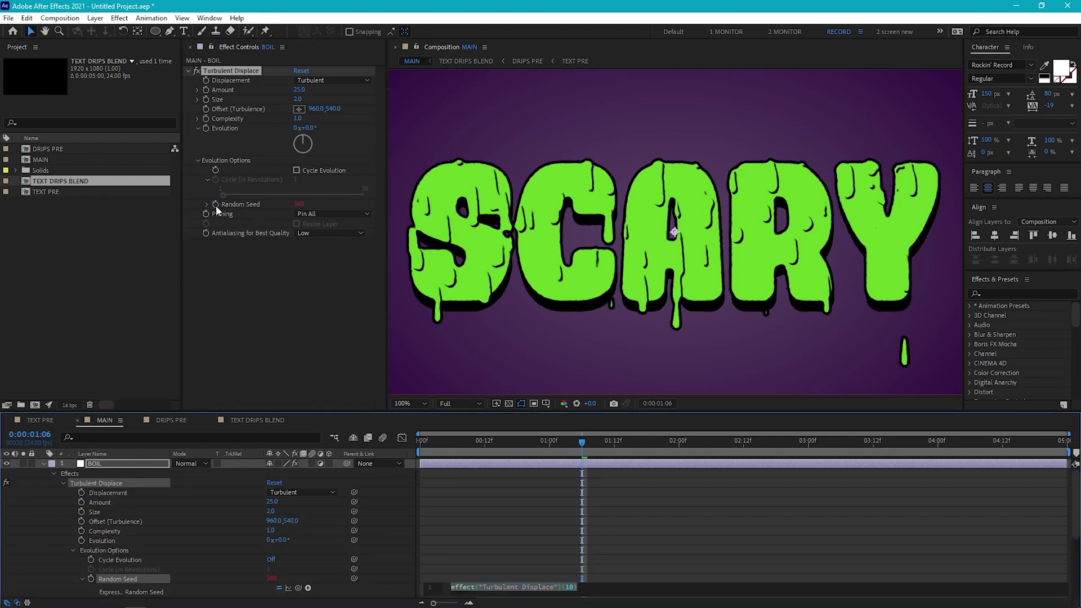
type("time")
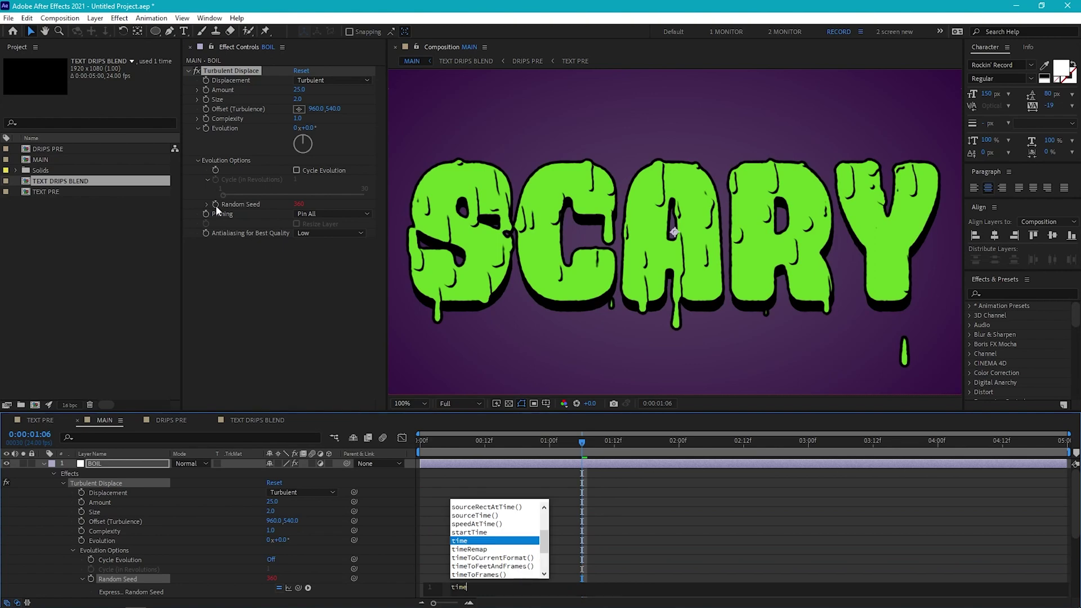
type("*24")
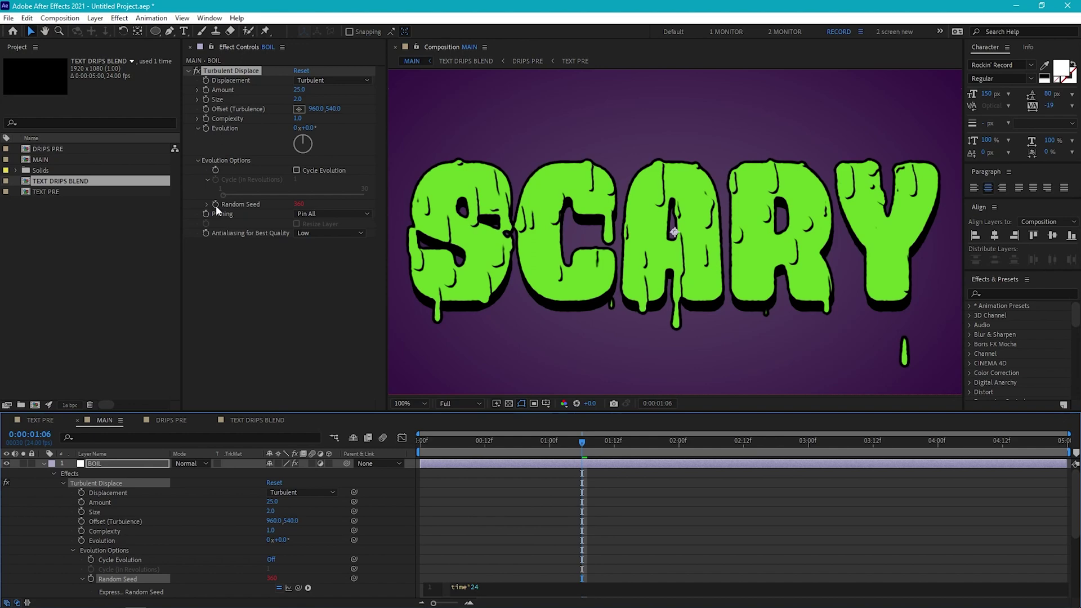
left_click(359, 439)
key("space")
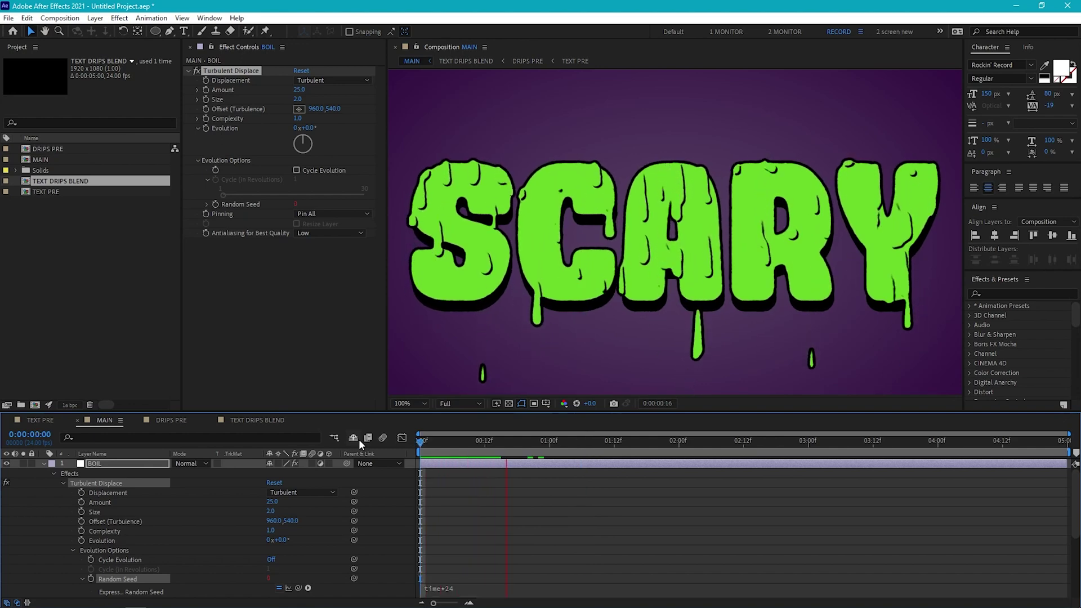
Duplicate the Turbulent Displace effect on BOIL, set the copy's Amount and Size to 10, and preview the result
left_click(241, 69)
key("ctrl+d")
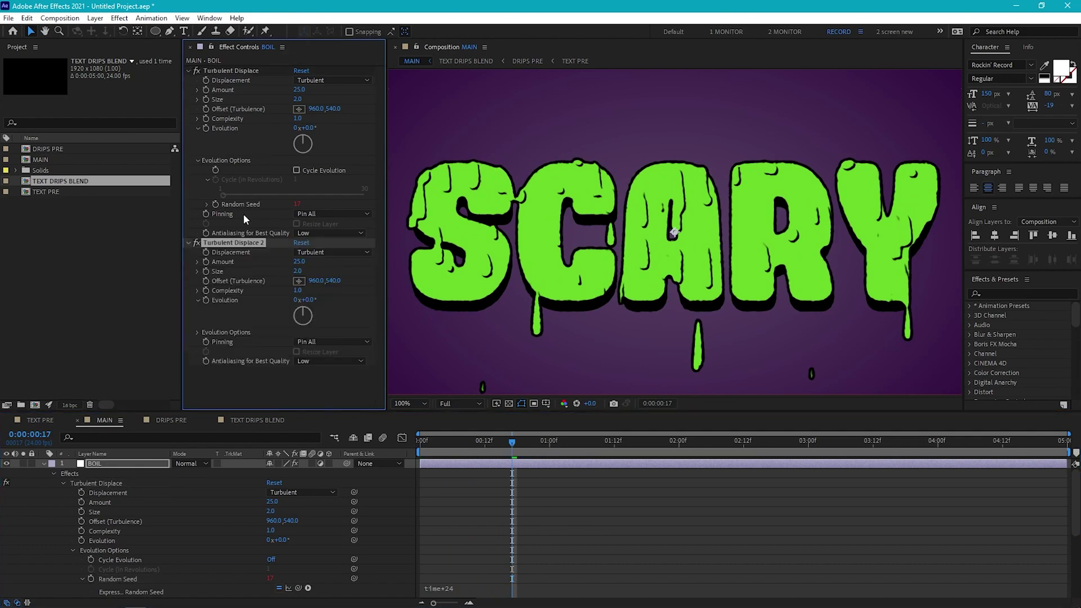
left_click(299, 262)
type("10")
key("Tab")
type("10")
key("Return")
key("space")
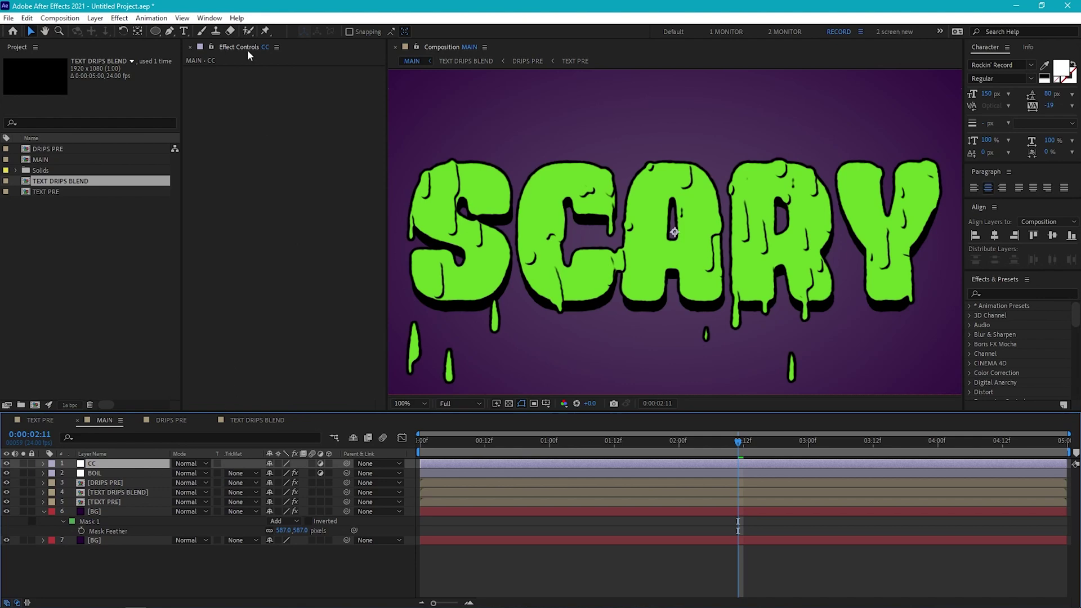
Apply Hue/Saturation to the CC adjustment layer and lower Master Saturation to about -38
left_click(119, 18)
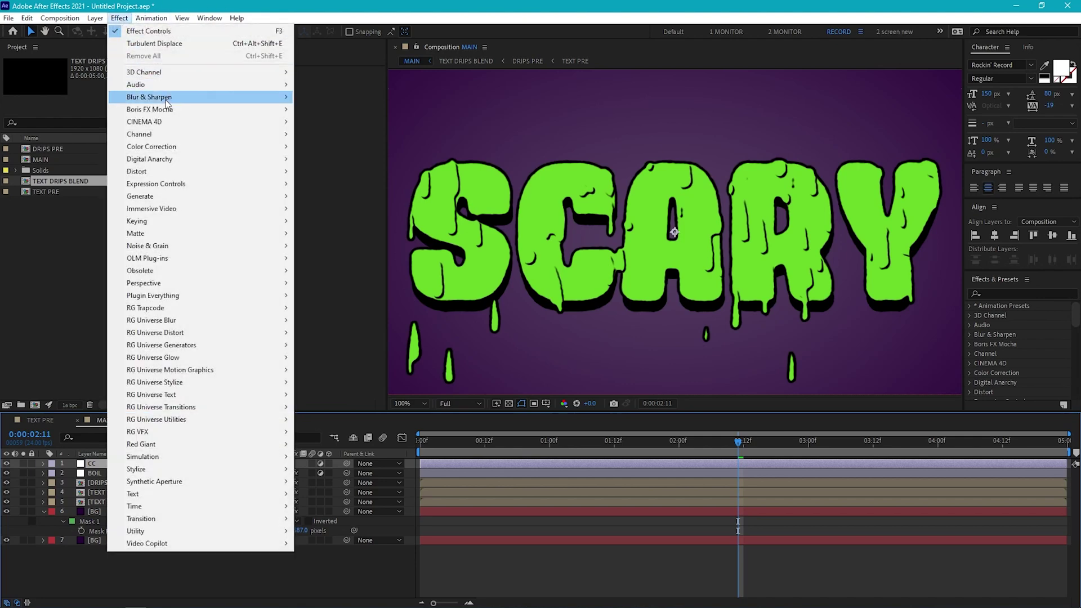
mouse_move(190, 148)
left_click(363, 421)
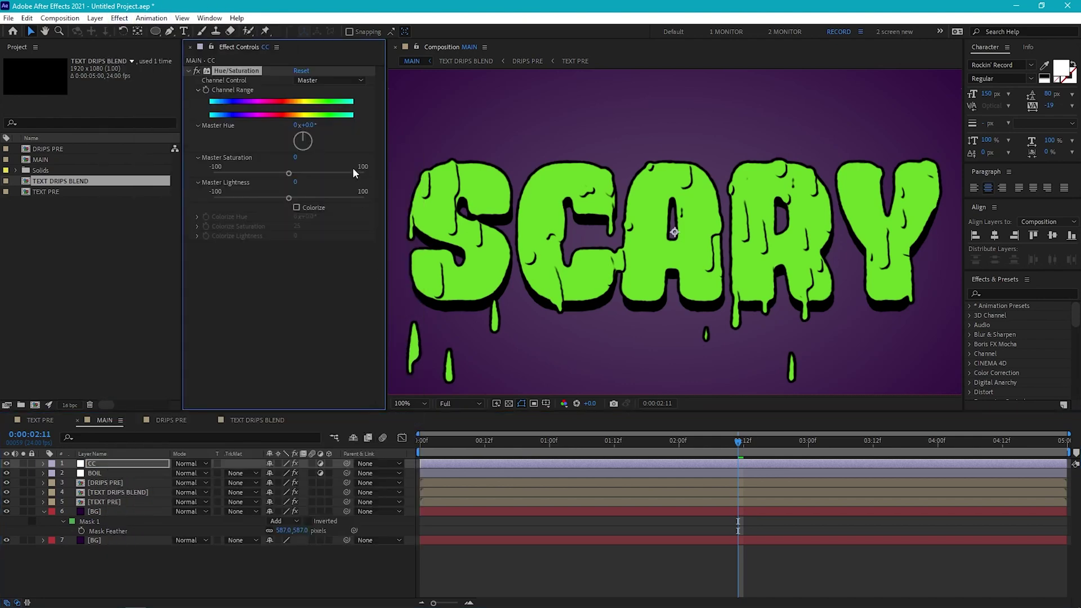
left_click_drag(289, 172, 263, 174)
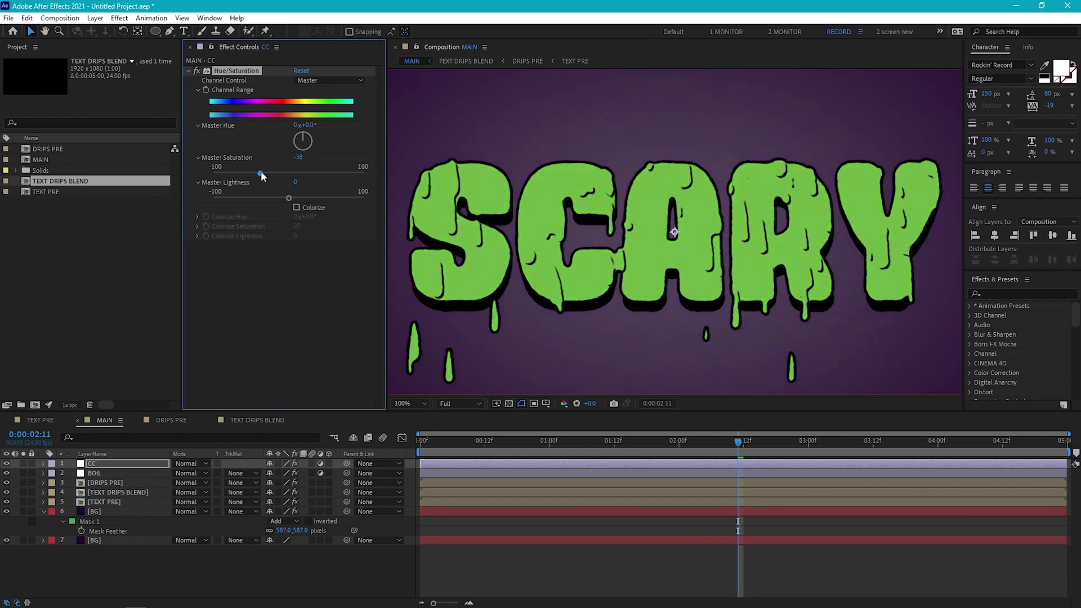
Add an adjustment layer above CC in MAIN and name it GLOW
key("ctrl+alt+y")
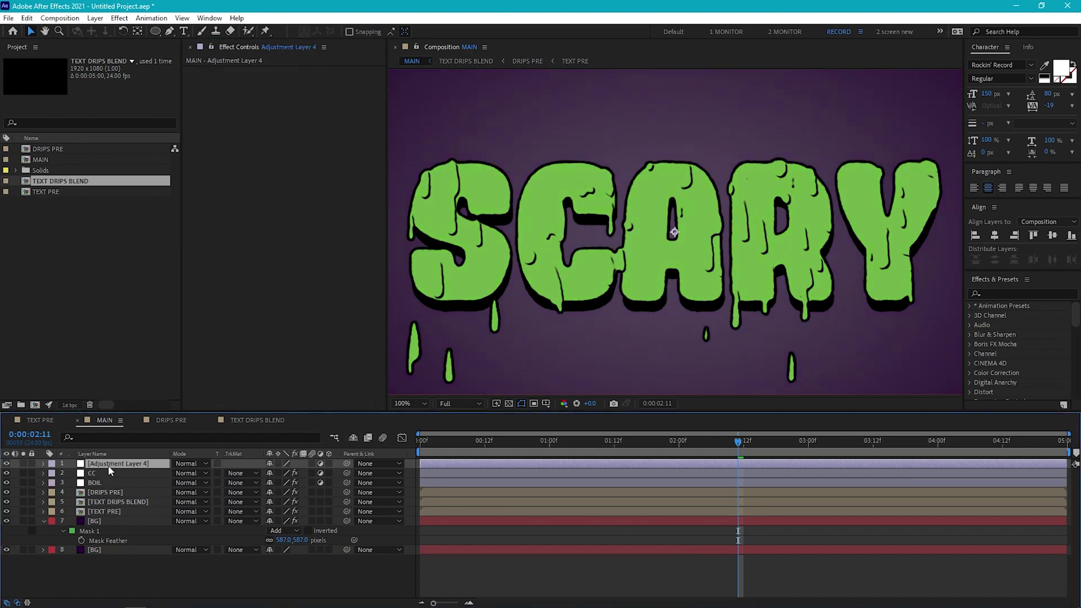
key("Return")
type("GLOW")
key("Return")
Apply a Glow effect to the GLOW layer with Threshold about 72.9%, Radius about 115 and Intensity about 1.4
left_click(119, 18)
mouse_move(240, 474)
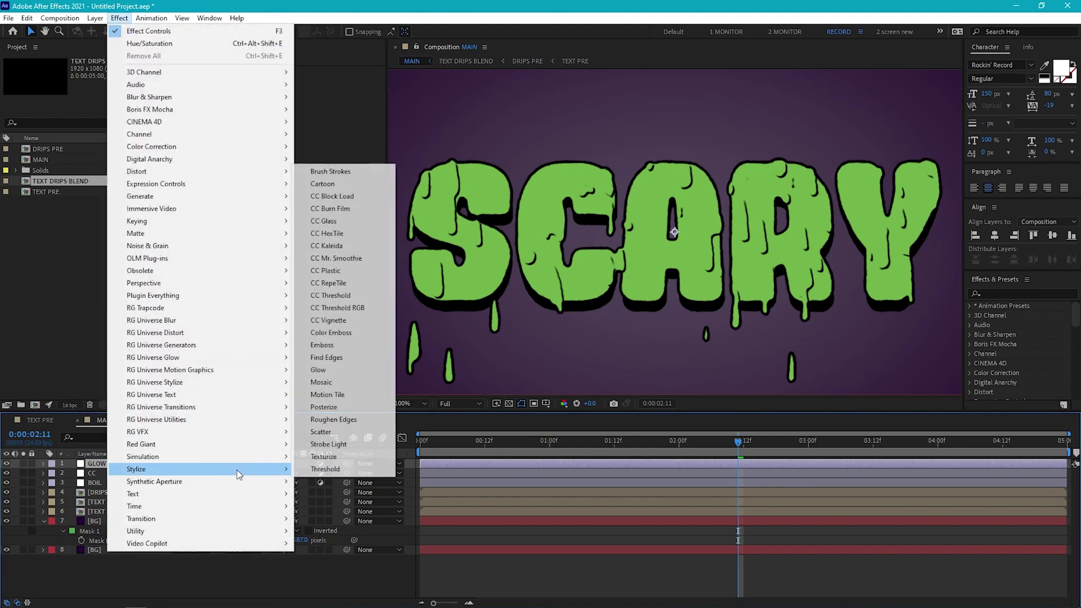
left_click(372, 370)
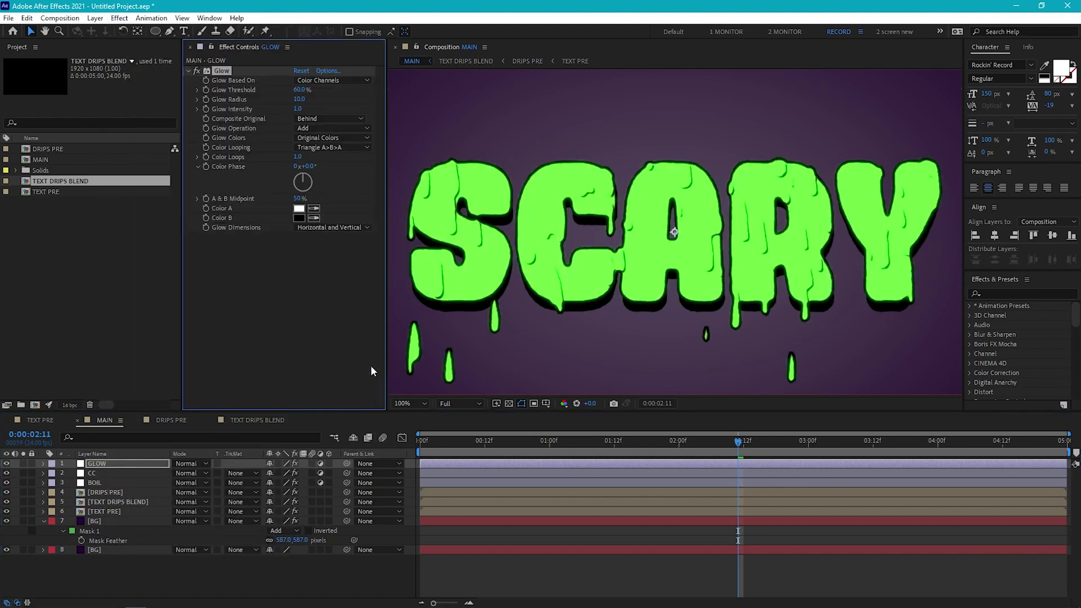
left_click_drag(299, 89, 323, 109)
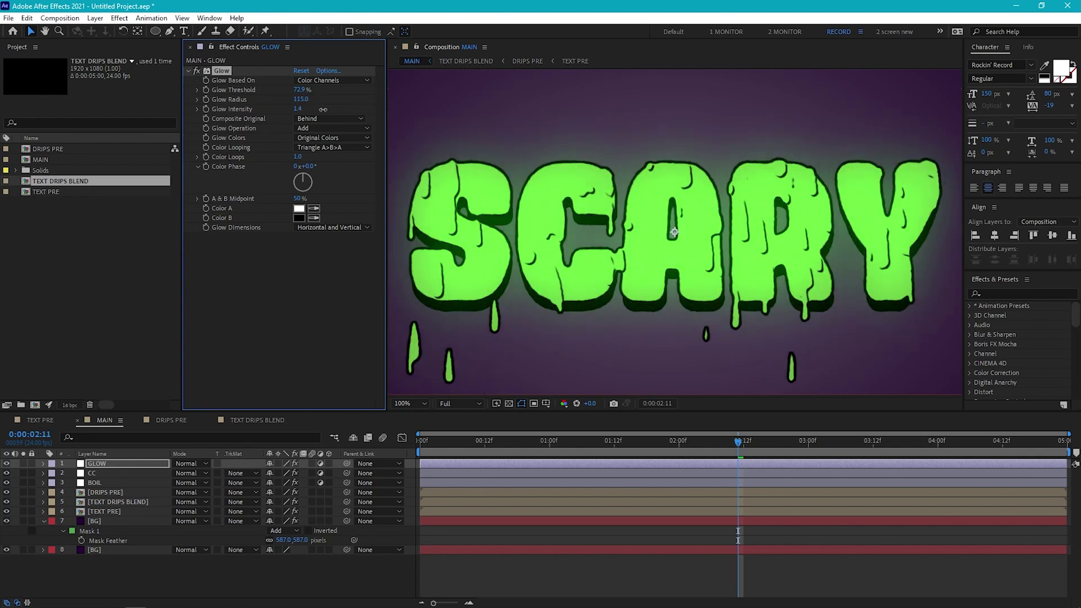
Create a black 1920 x 1080 solid named DUST WHITE at the top of the MAIN composition
left_click(183, 574)
key("ctrl+y")
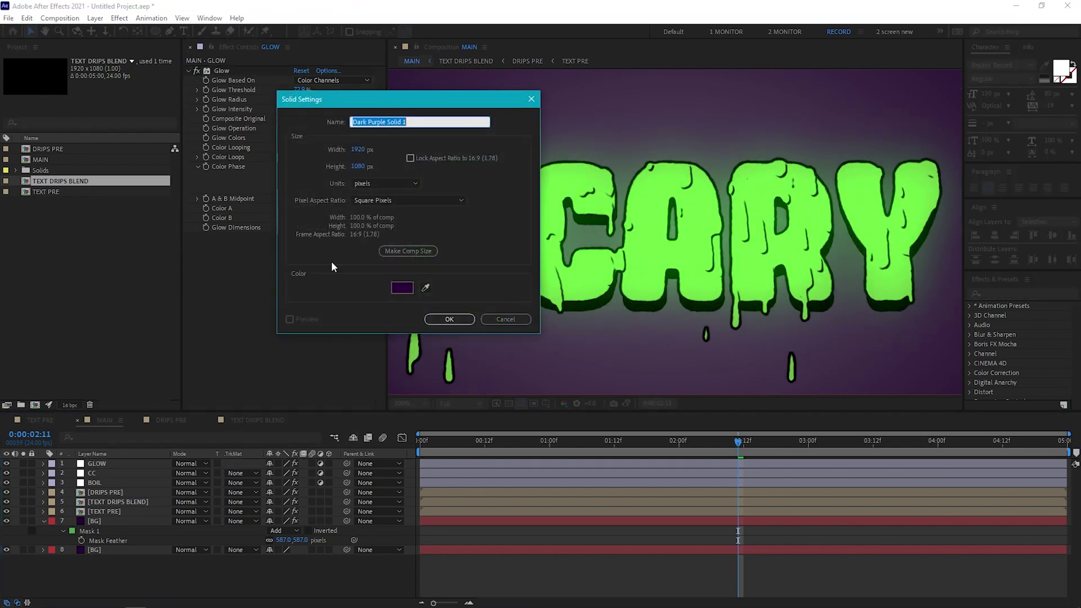
left_click(402, 288)
left_click(44, 522)
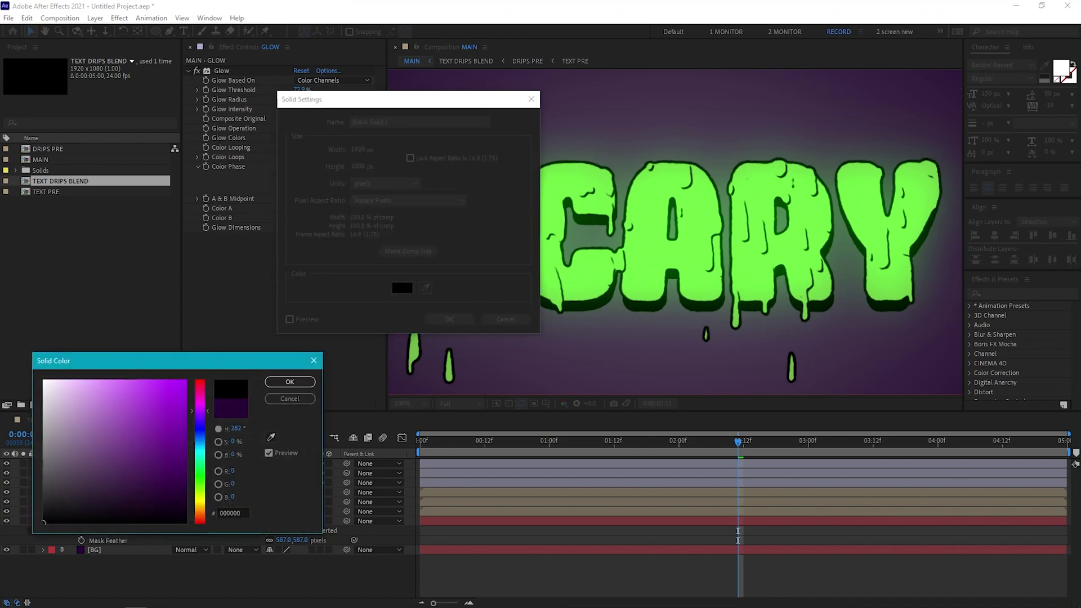
left_click(290, 382)
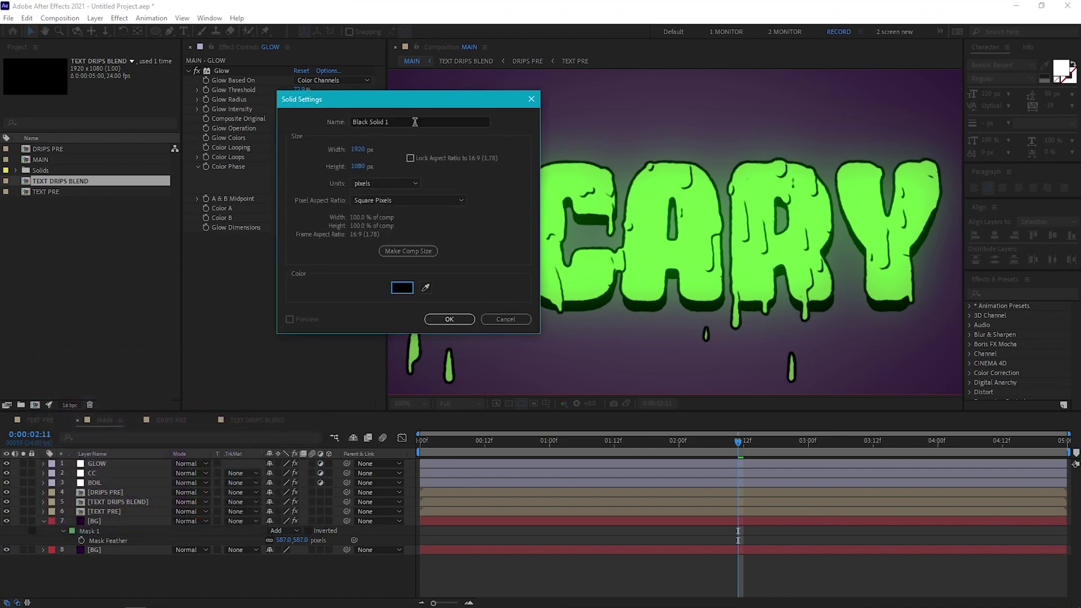
left_click(415, 122)
key("BackSpace")
type("DUST WHITE")
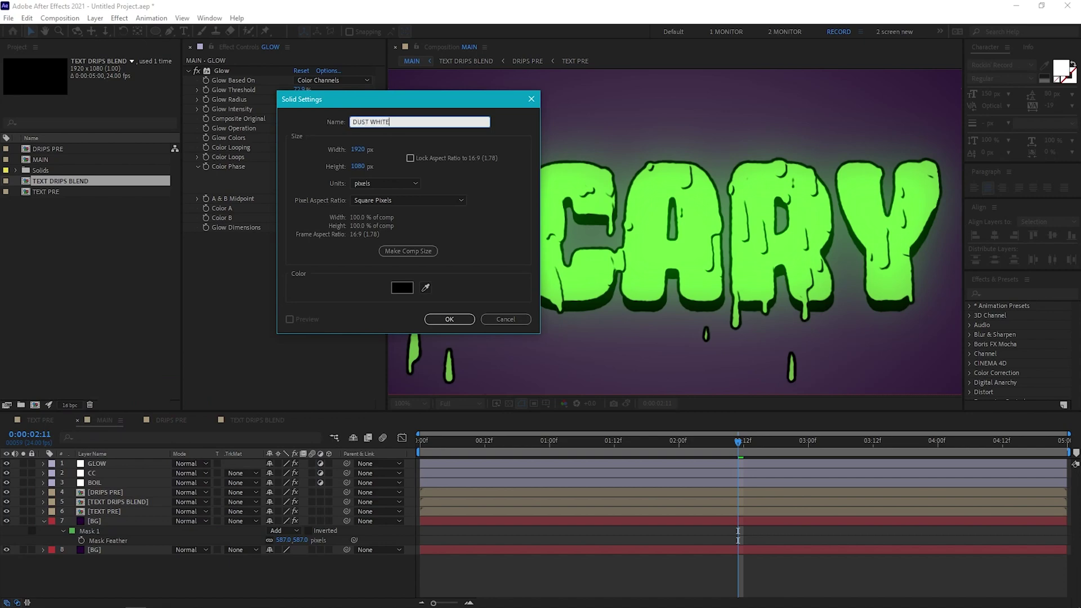
key("Return")
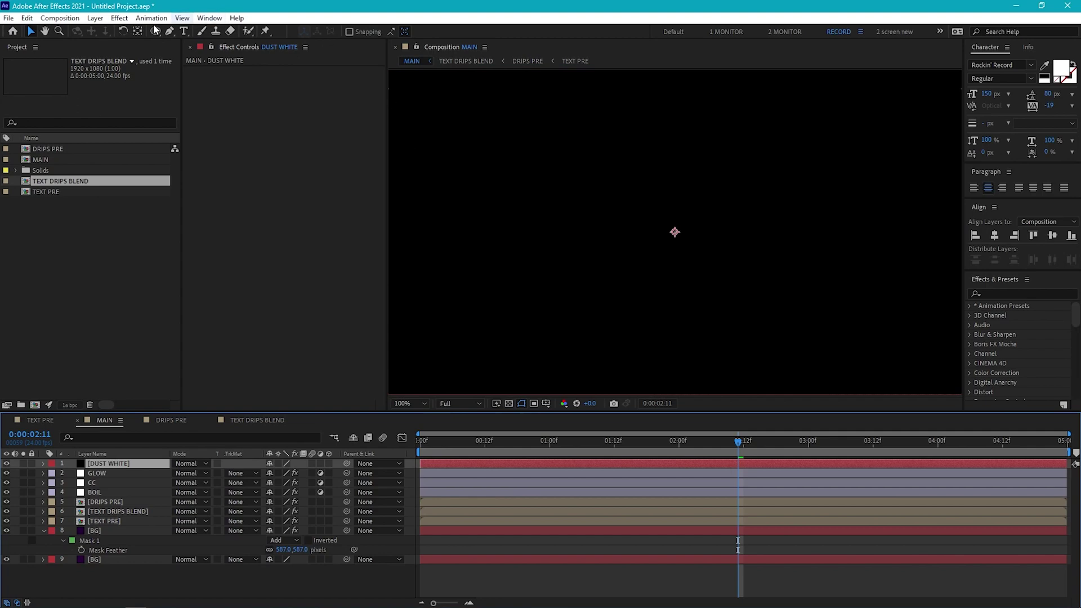
Apply Fractal Noise to the DUST WHITE layer and set its Contrast to 1000
left_click(119, 19)
mouse_move(181, 250)
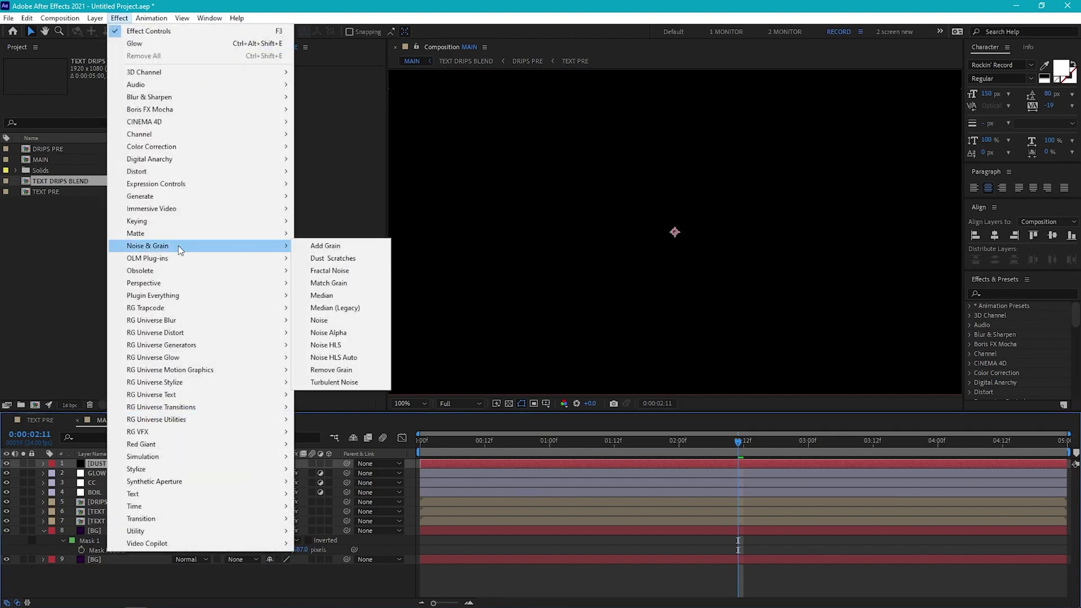
left_click(336, 273)
left_click(301, 109)
type("1000")
key("Return")
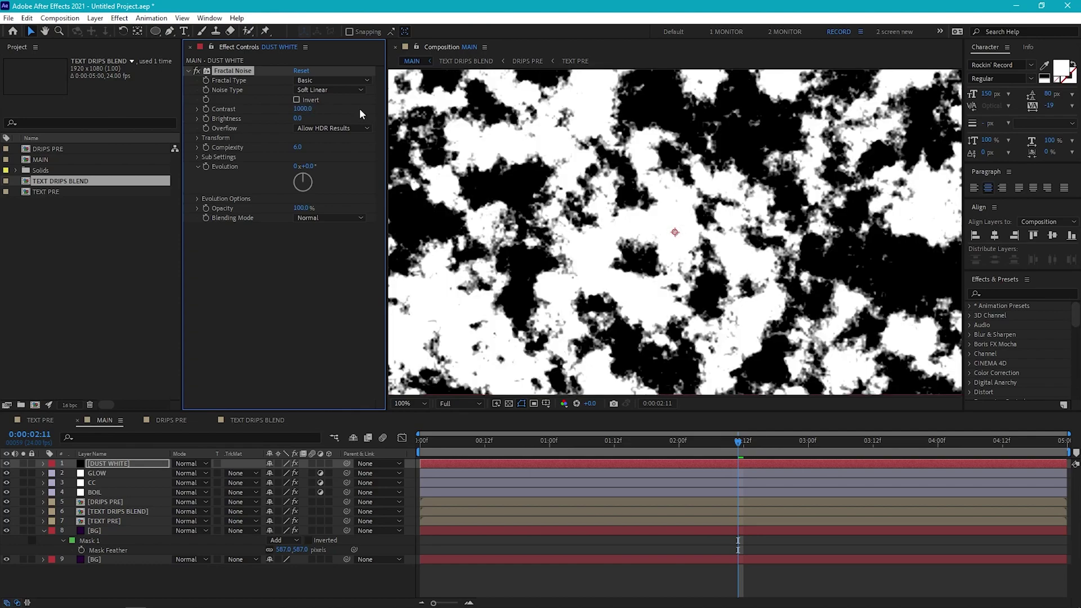
Reduce the noise to tiny specks by setting Fractal Noise Brightness to about -470 and Scale to about 11
left_click_drag(297, 118, 237, 119)
left_click(763, 193)
scroll(763, 194, "down", 2)
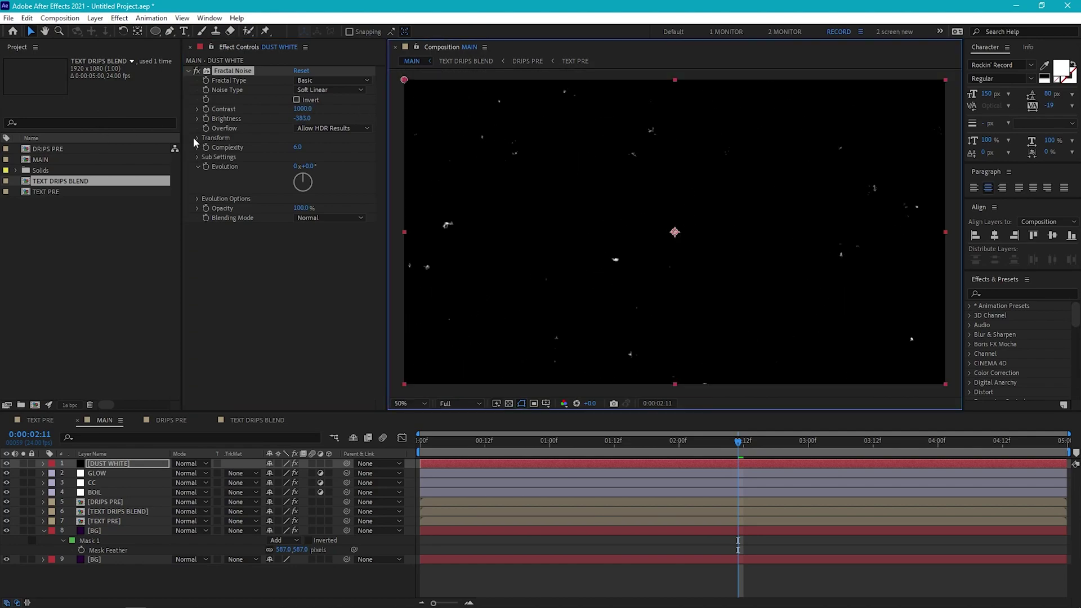
left_click(198, 137)
left_click_drag(294, 166, 265, 166)
left_click(207, 166)
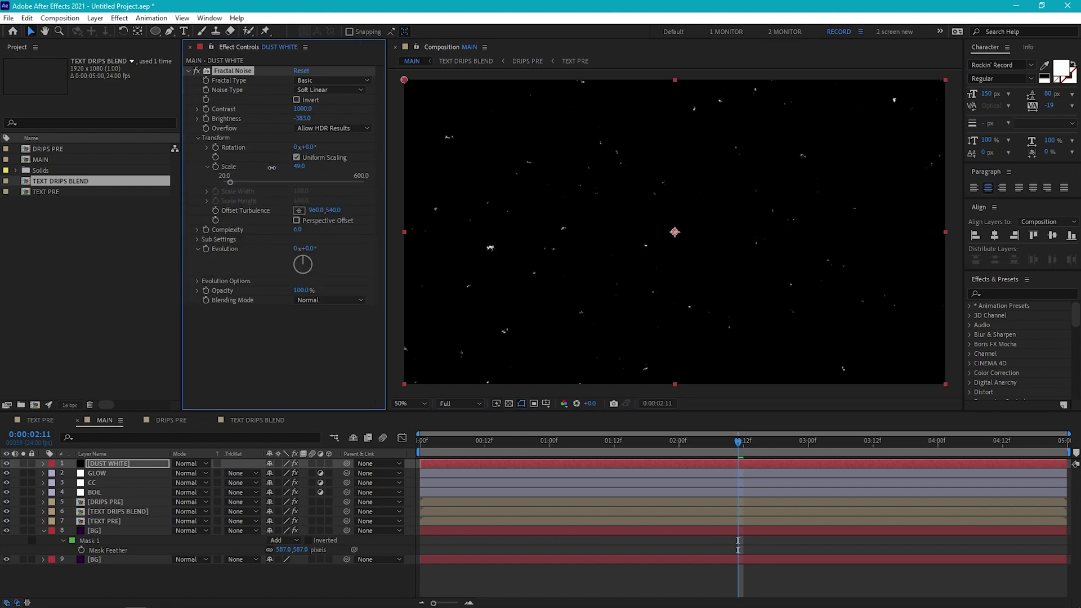
left_click_drag(302, 118, 256, 122)
Drive the Fractal Noise Random Seed on DUST WHITE with the expression time*24 and preview from the start
left_click(198, 280)
key("Home")
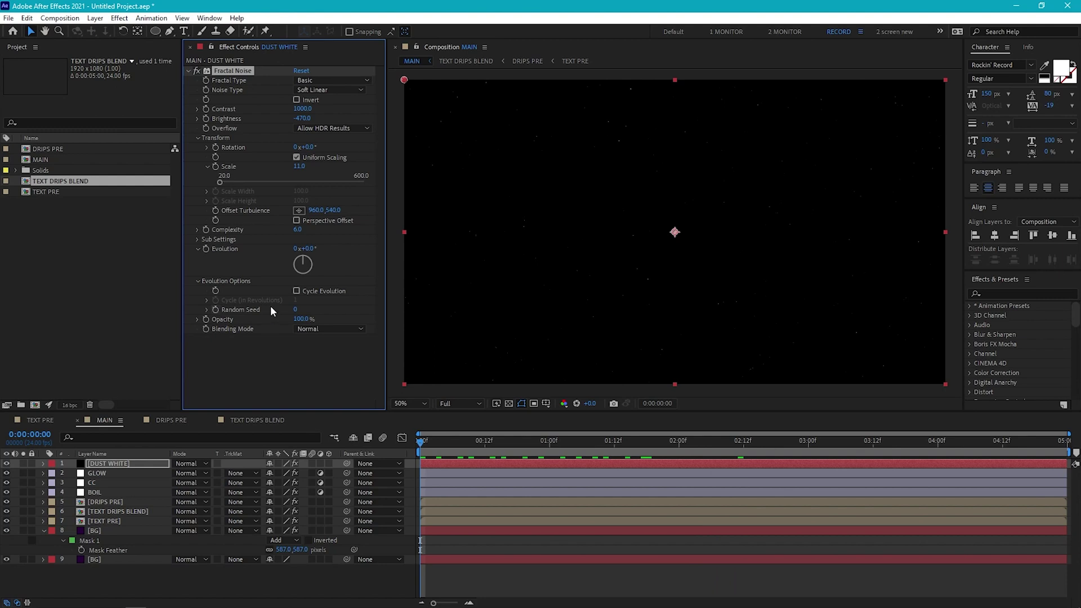
left_click_drag(295, 309, 322, 310)
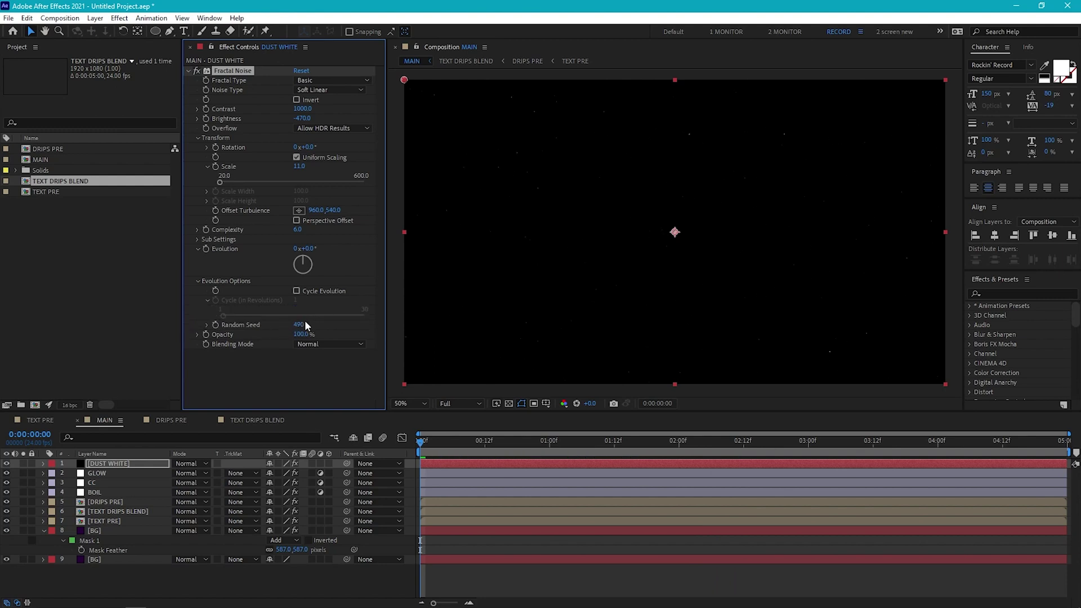
left_click(215, 325, "alt")
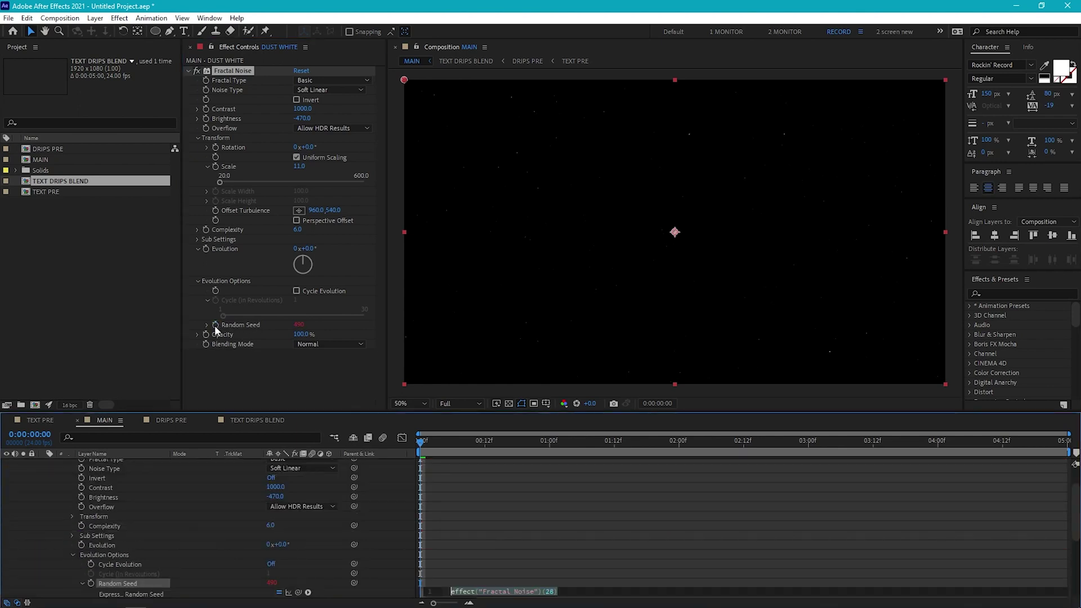
type("time")
key("Return")
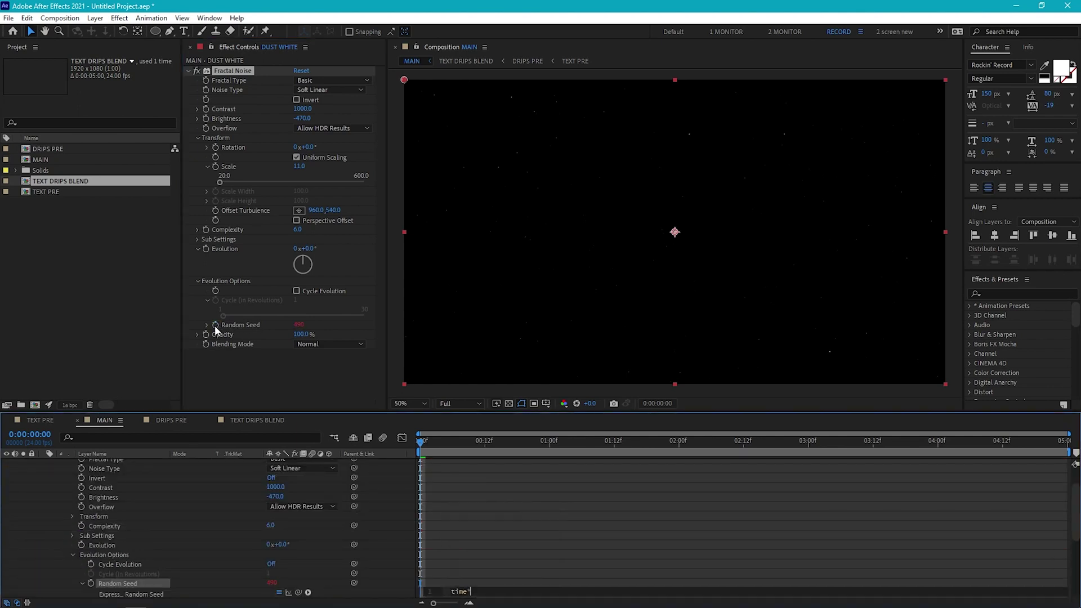
key("Return")
type("*24")
left_click_drag(431, 442, 363, 454)
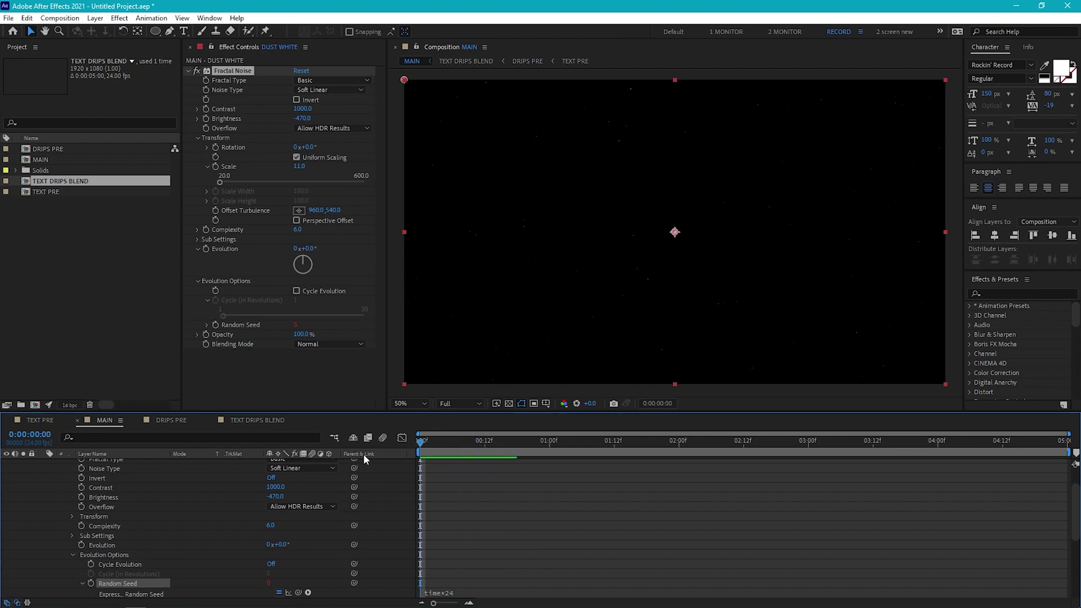
Set the DUST WHITE layer's blending mode to Add
key("ctrl+grave")
left_click(186, 463)
left_click(225, 233)
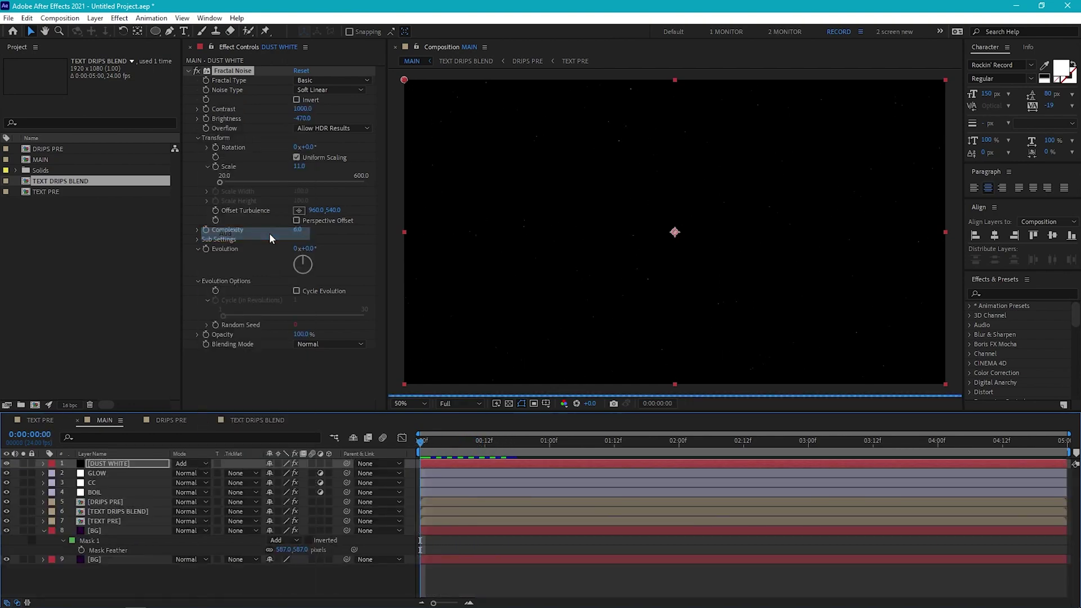
Duplicate the DUST WHITE layer and rename the upper copy DUST BLACK
key("ctrl+d")
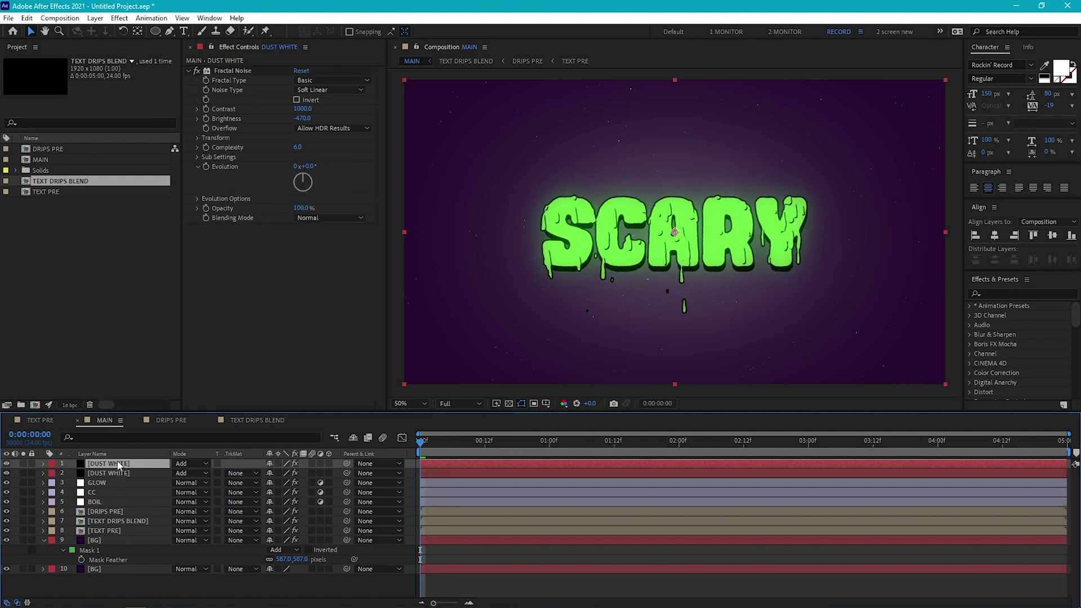
key("Return")
type("DUST BLACK")
key("Return")
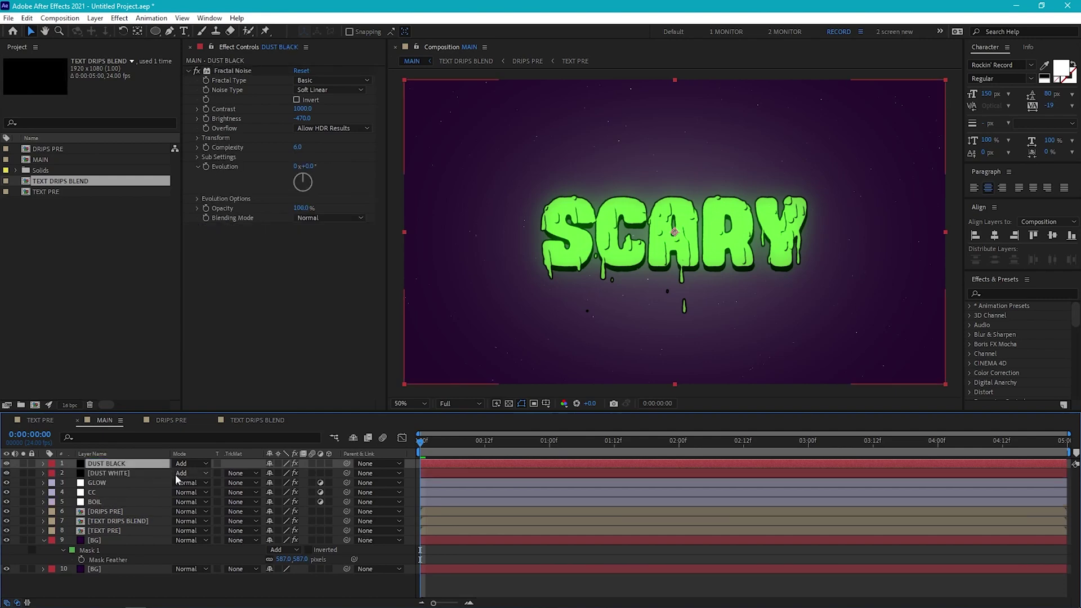
Set the DUST BLACK layer's blending mode to Multiply and apply an Invert effect to it
left_click(182, 464)
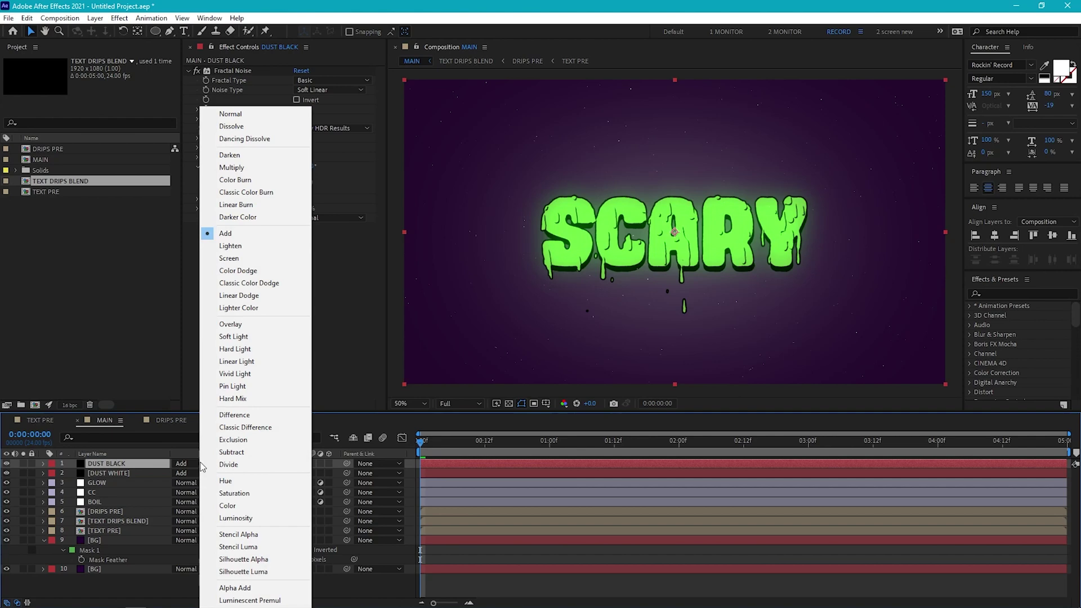
left_click(286, 168)
left_click(119, 18)
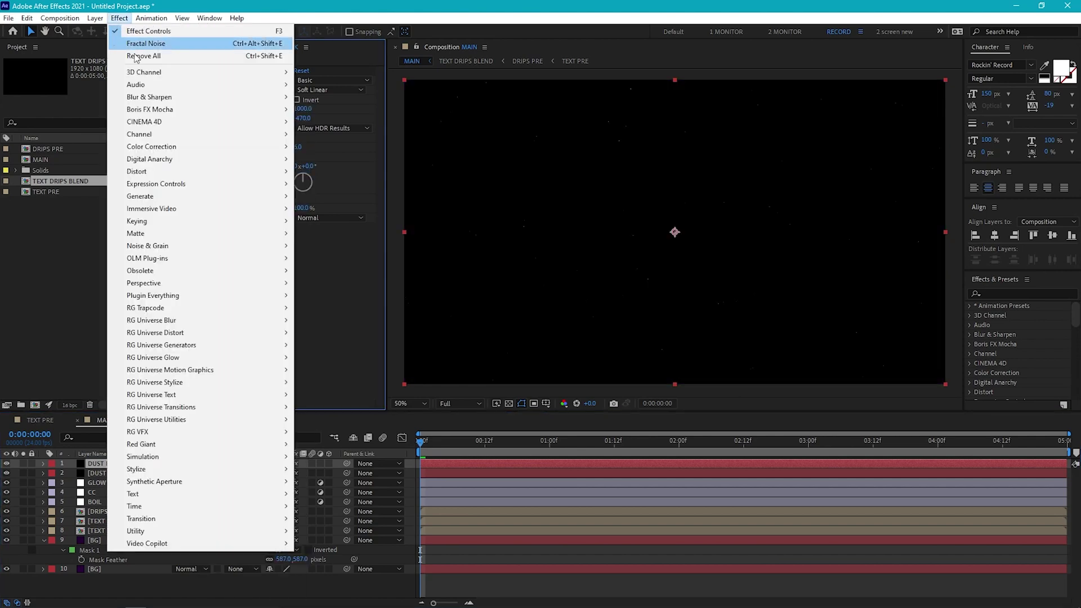
mouse_move(170, 137)
left_click(342, 209)
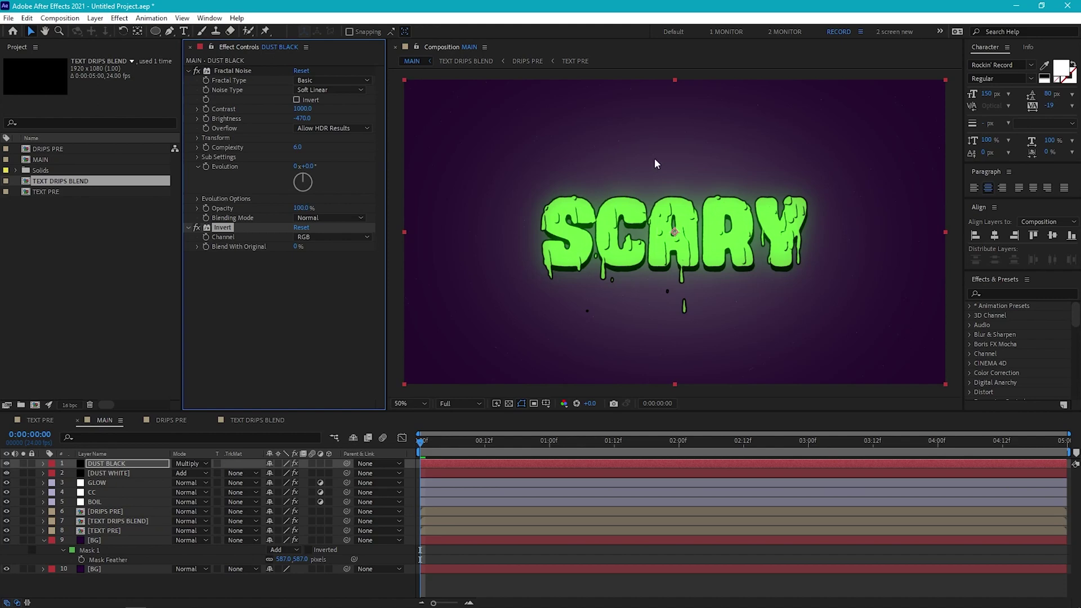
Set the Fractal Noise Evolution on DUST BLACK to about 2x+264° and preview the composition
left_click_drag(304, 166, 847, 157)
left_click(22, 461)
key("space")
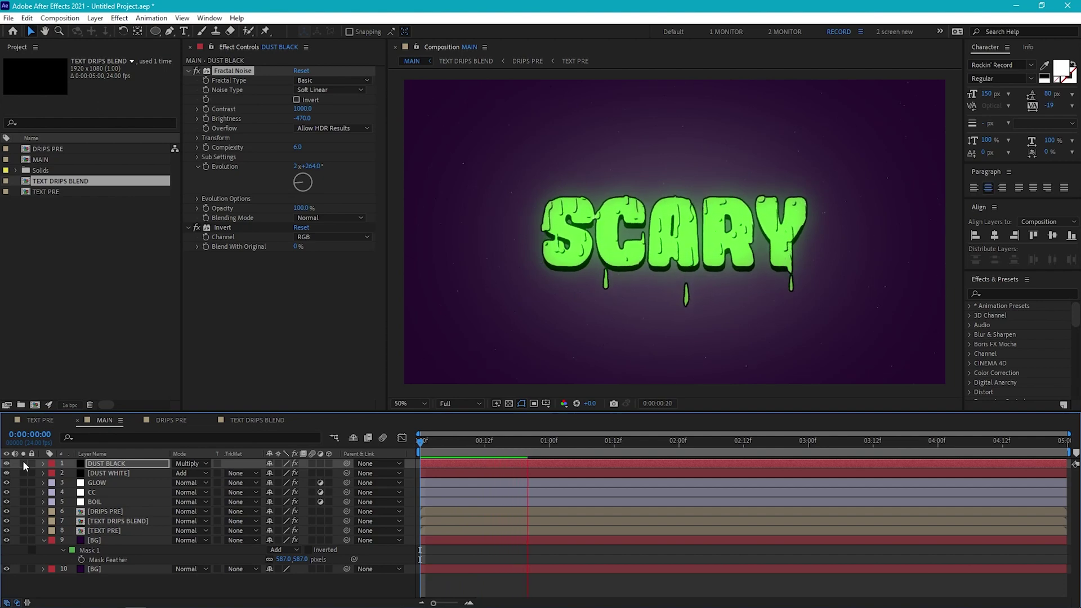
Set the DUST WHITE layer's opacity to 50% and preview the composition
key("space")
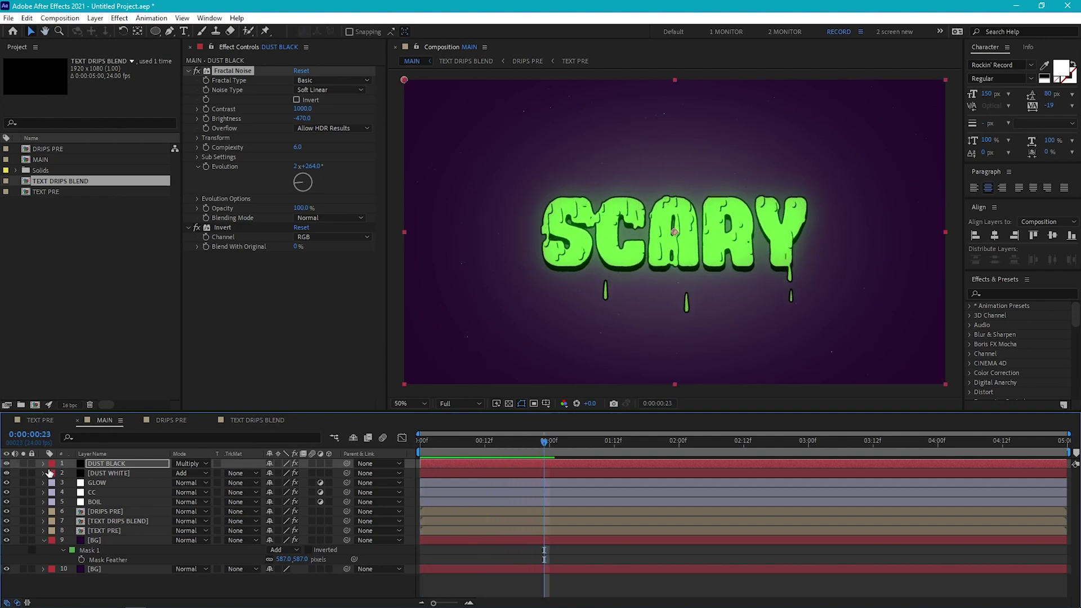
left_click(123, 472)
key("t")
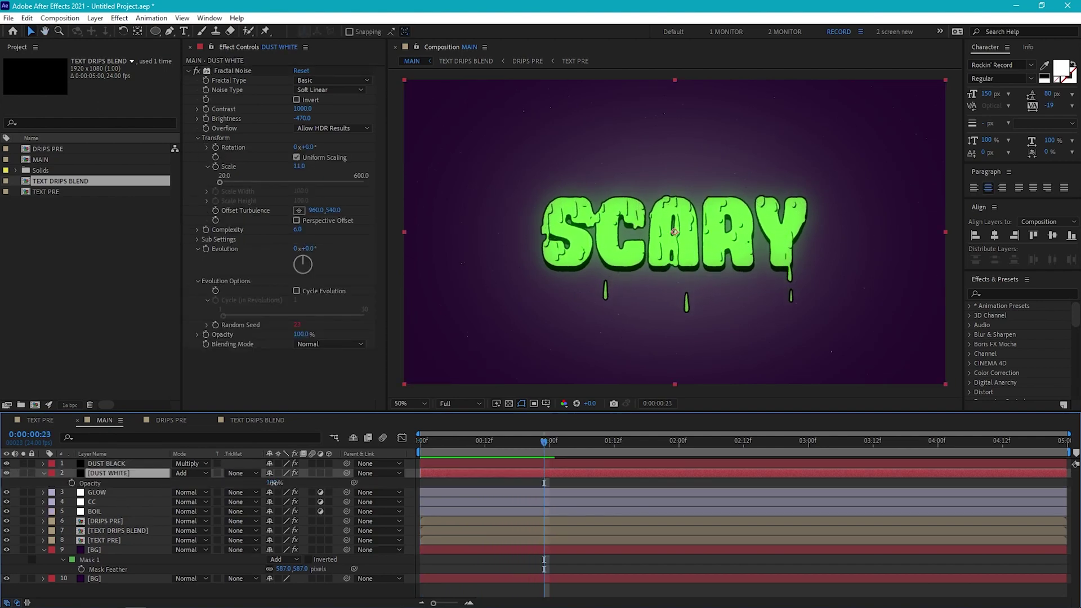
left_click_drag(275, 483, 274, 483)
key("space")
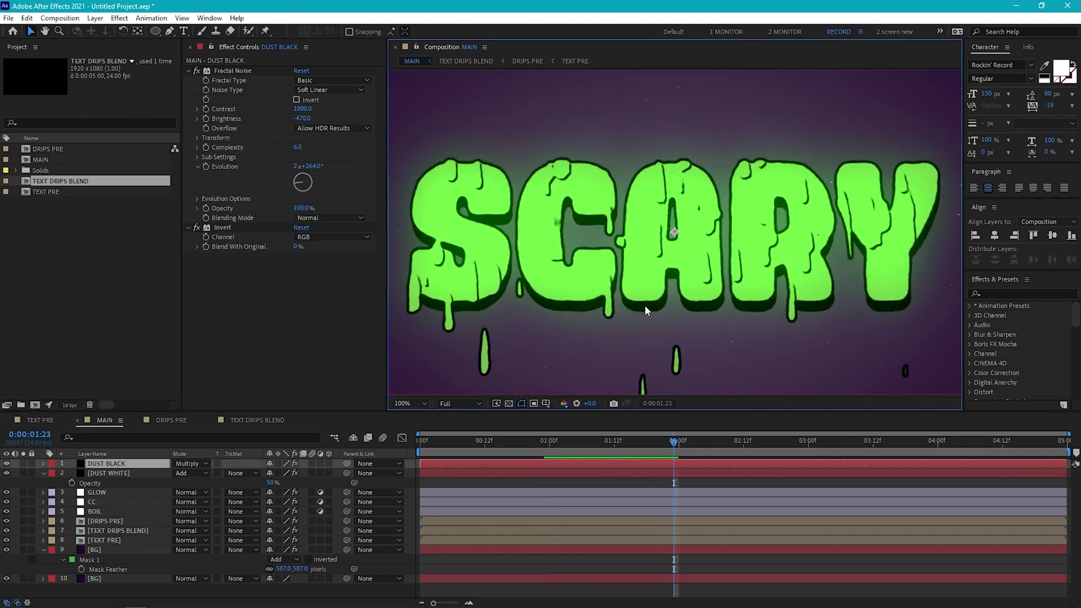
Add an adjustment layer above DUST BLACK and name it NOISE/BLUR
left_click(112, 464)
key("Return")
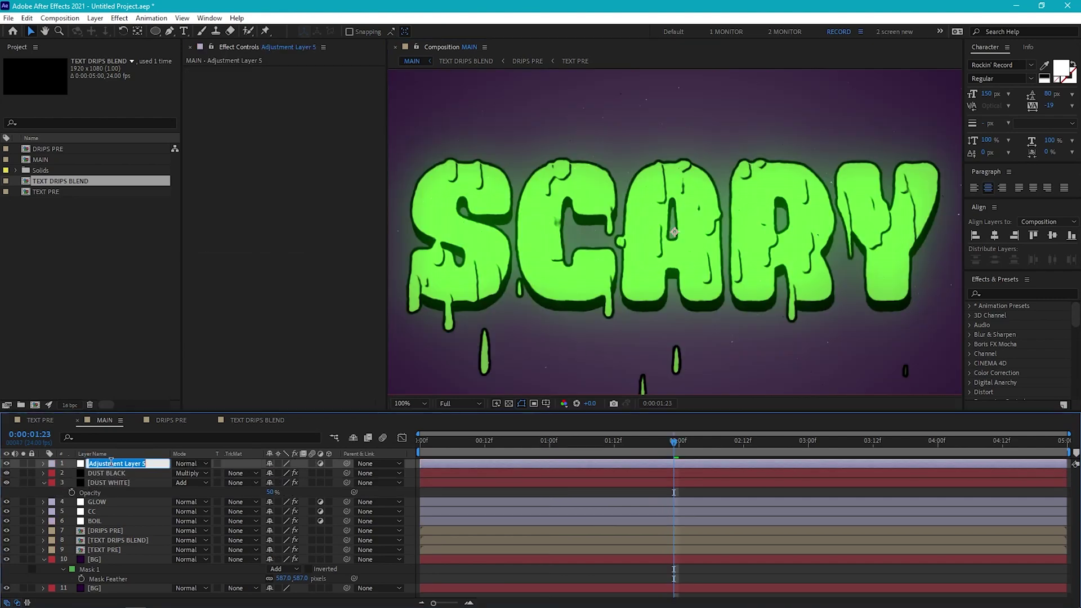
type("NO")
key("Return")
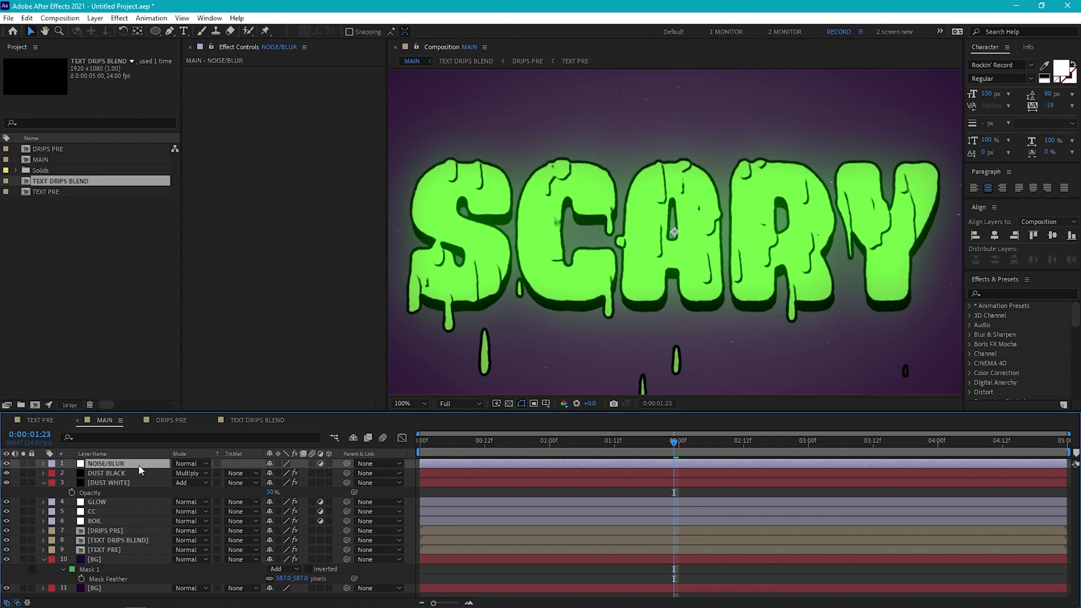
Apply a Noise effect to the NOISE/BLUR layer with a 5% amount and colour noise turned off
left_click(117, 18)
mouse_move(181, 248)
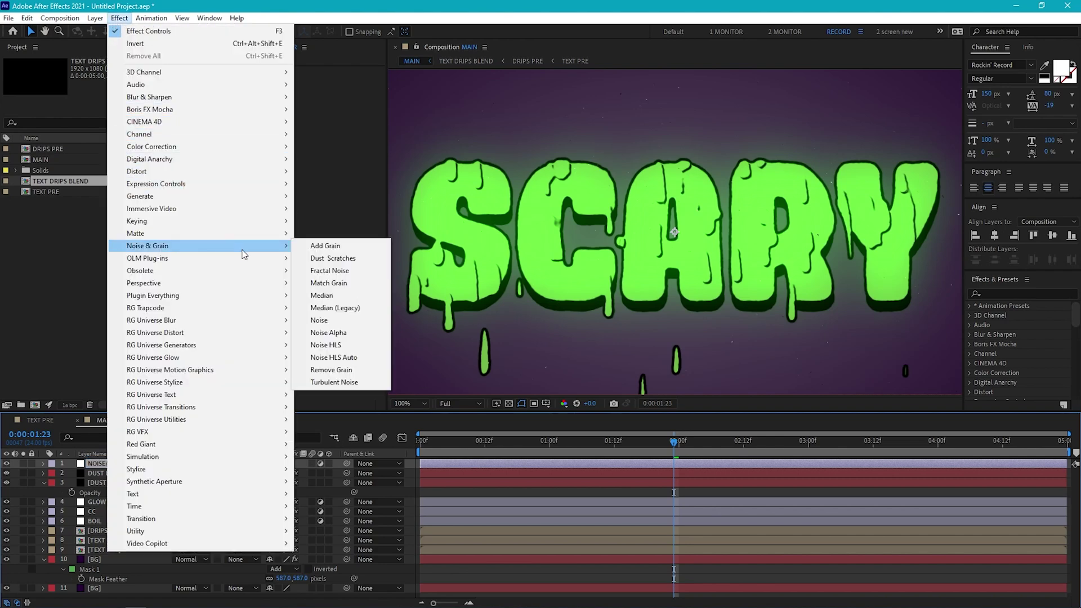
left_click(319, 320)
left_click(297, 80)
key("Return")
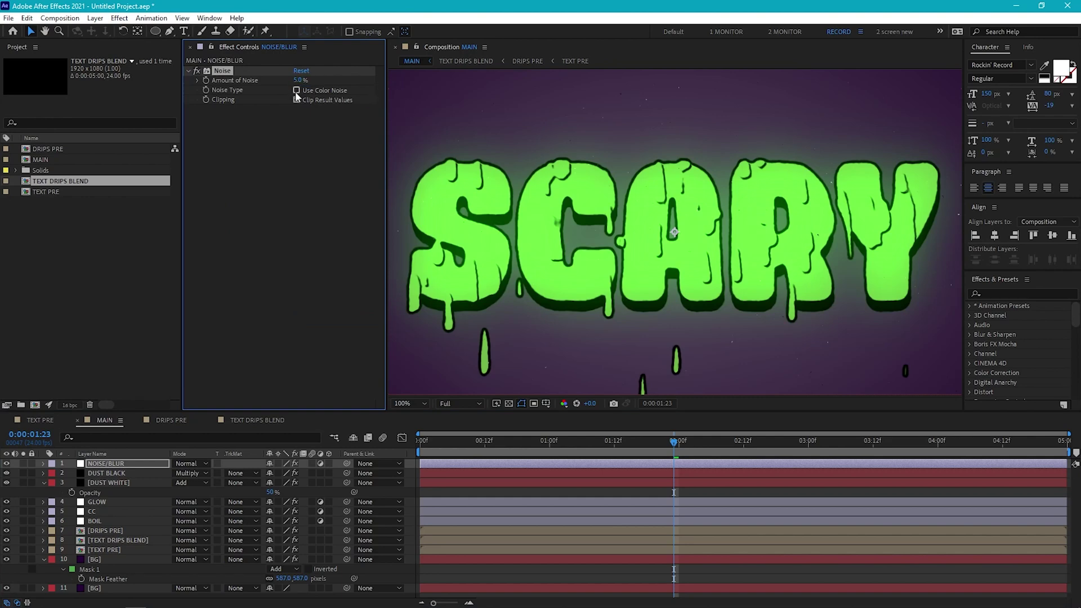
Add a Fast Box Blur to the NOISE/BLUR layer with Repeat Edge Pixels on and a blur radius of 0.1
left_click(120, 18)
mouse_move(149, 97)
left_click(388, 249)
left_click(296, 147)
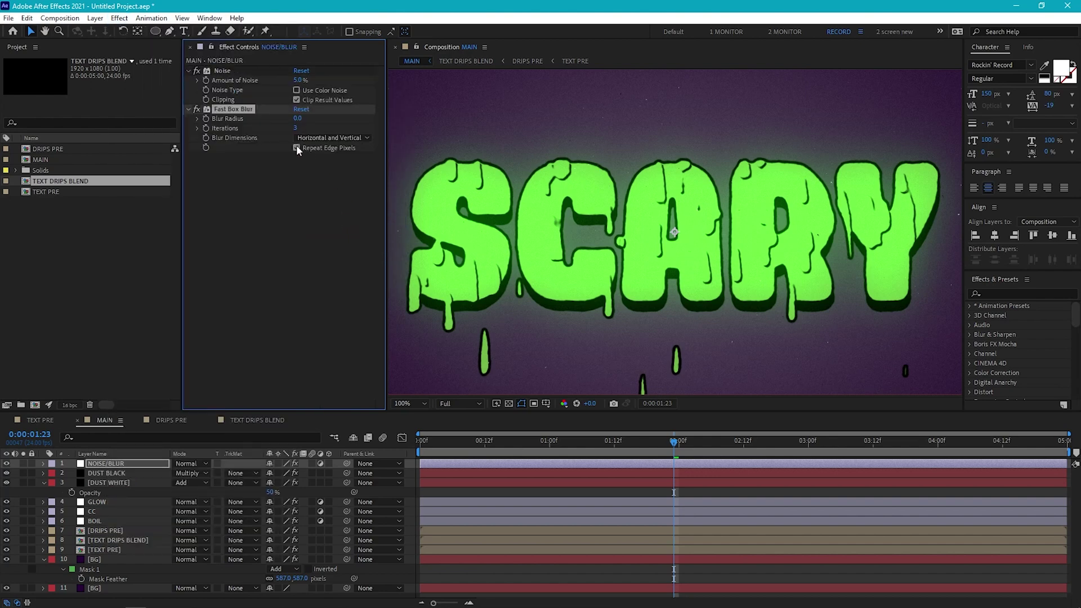
left_click(298, 119)
type("0.1")
key("Return")
key("shift+slash")
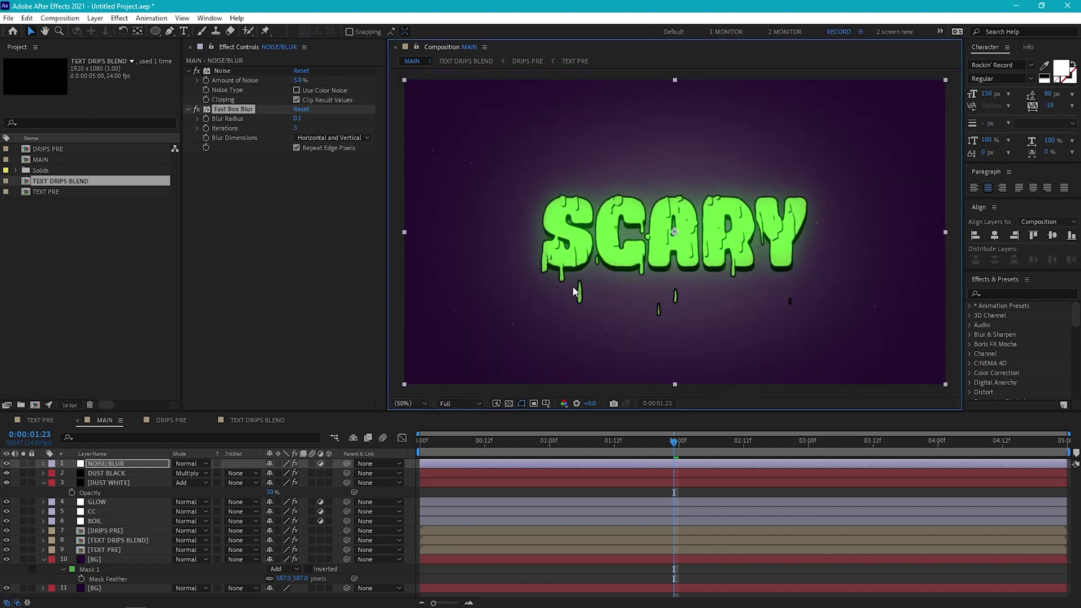
Create a black 1920 x 1080 solid directly above the masked BG layer and name it BG TEXTURE
left_click(97, 560)
key("ctrl+y")
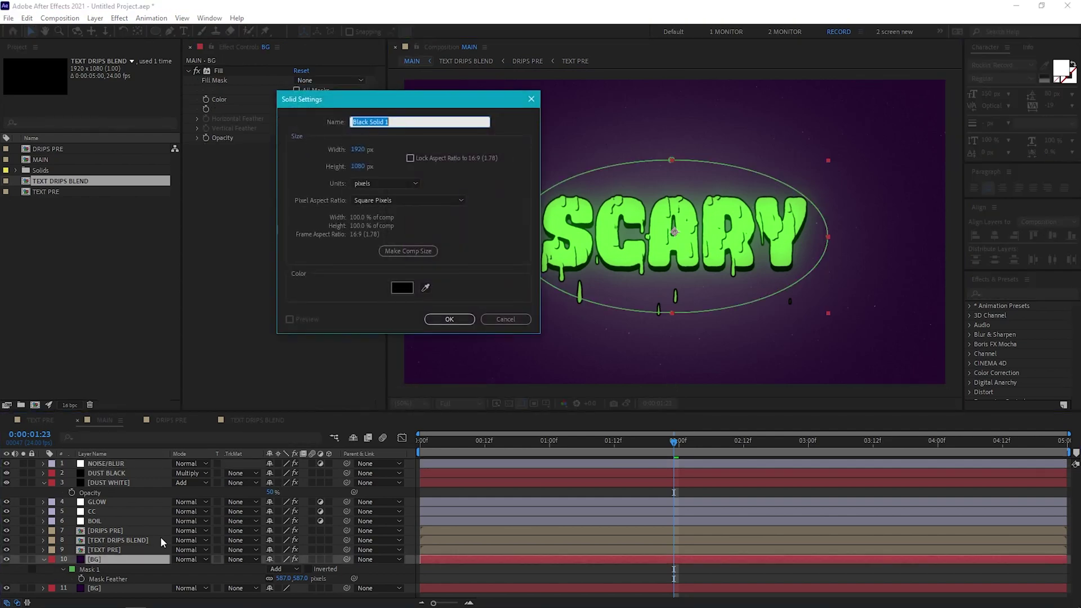
left_click(445, 319)
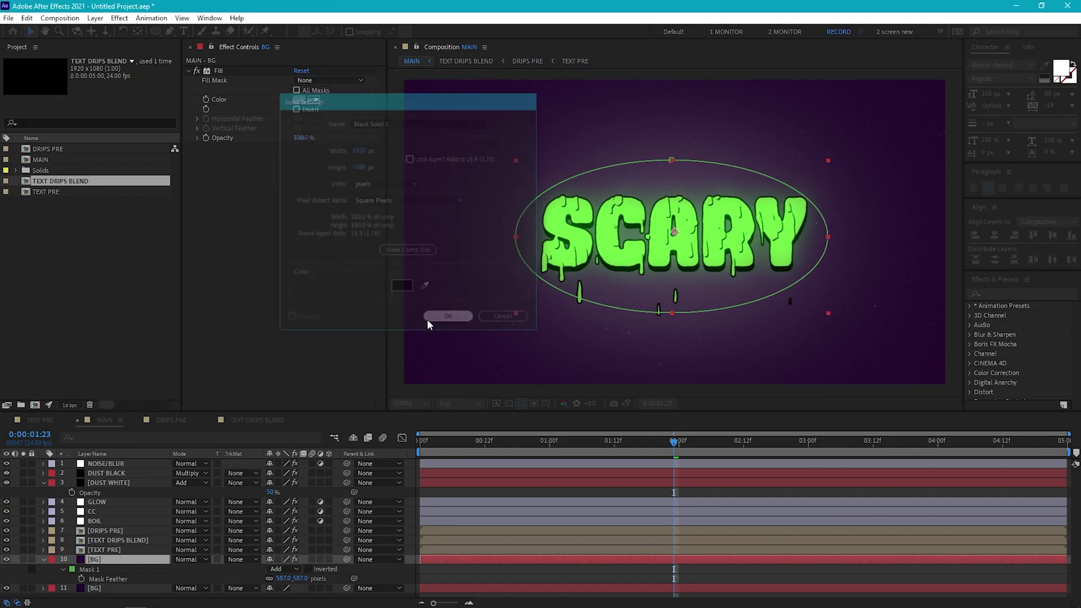
key("Return")
type("BG TEXTURE")
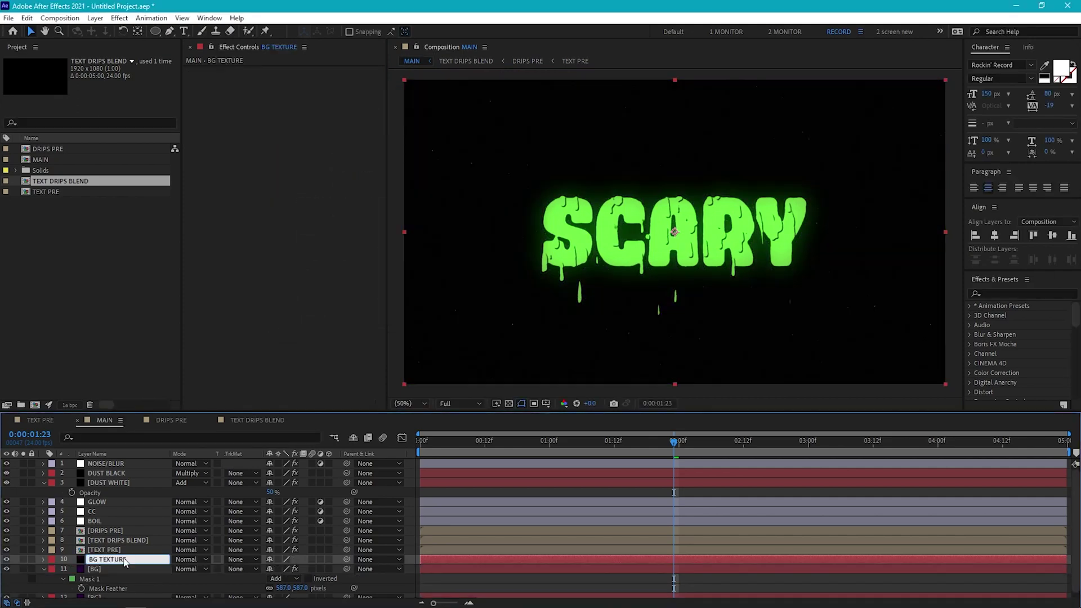
key("Return")
Apply Fractal Noise to the BG TEXTURE layer with contrast 110 and brightness 40
left_click(120, 18)
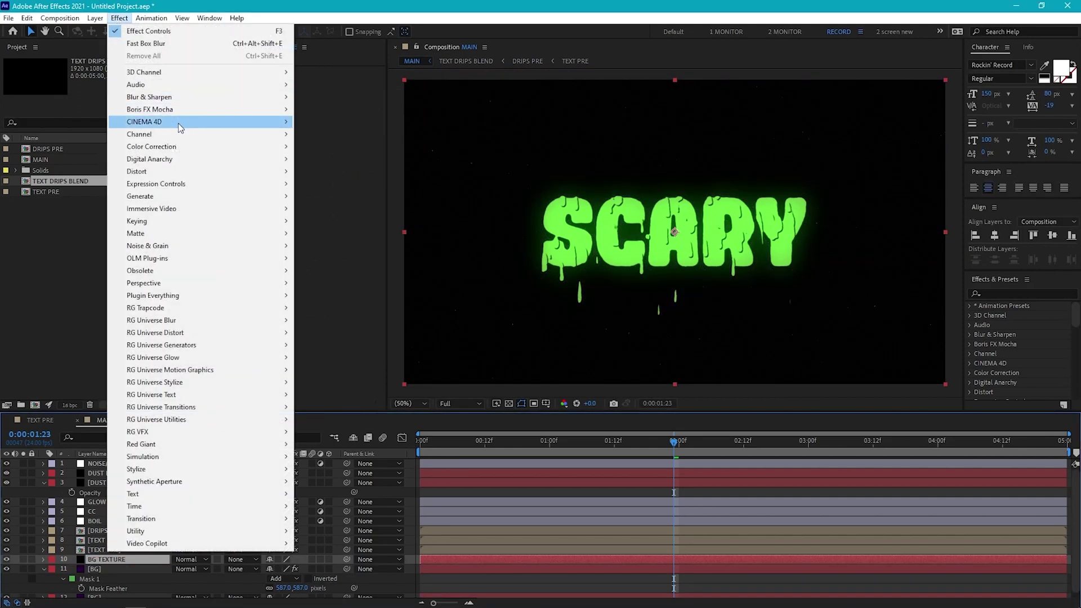
mouse_move(186, 245)
left_click(338, 271)
left_click(303, 109)
type("110")
left_click(299, 118)
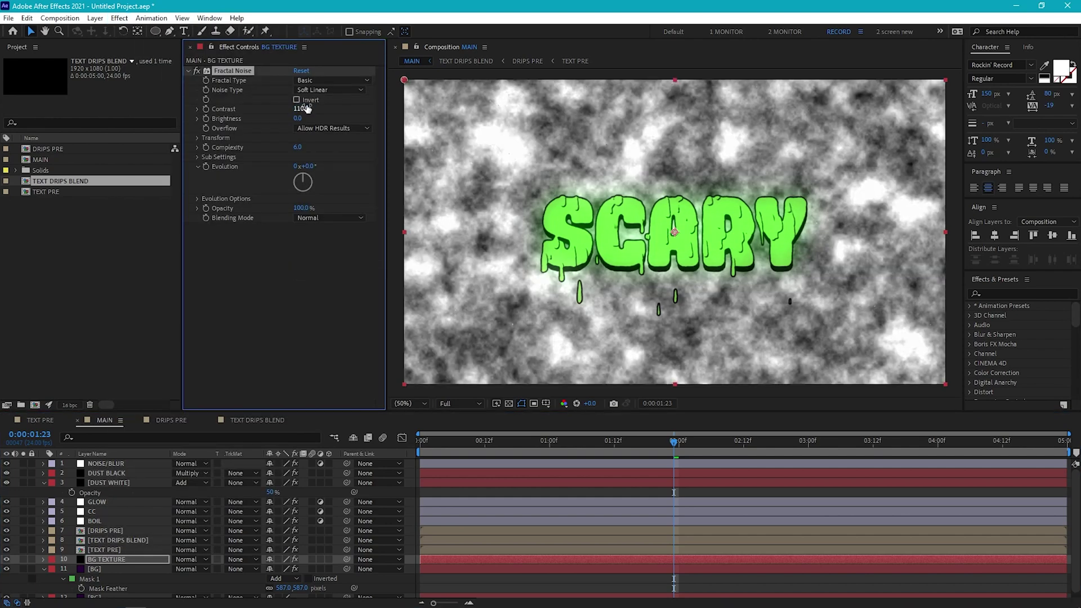
type("40")
key("Return")
Set the Fractal Noise transform scale on BG TEXTURE to 4
left_click(197, 138)
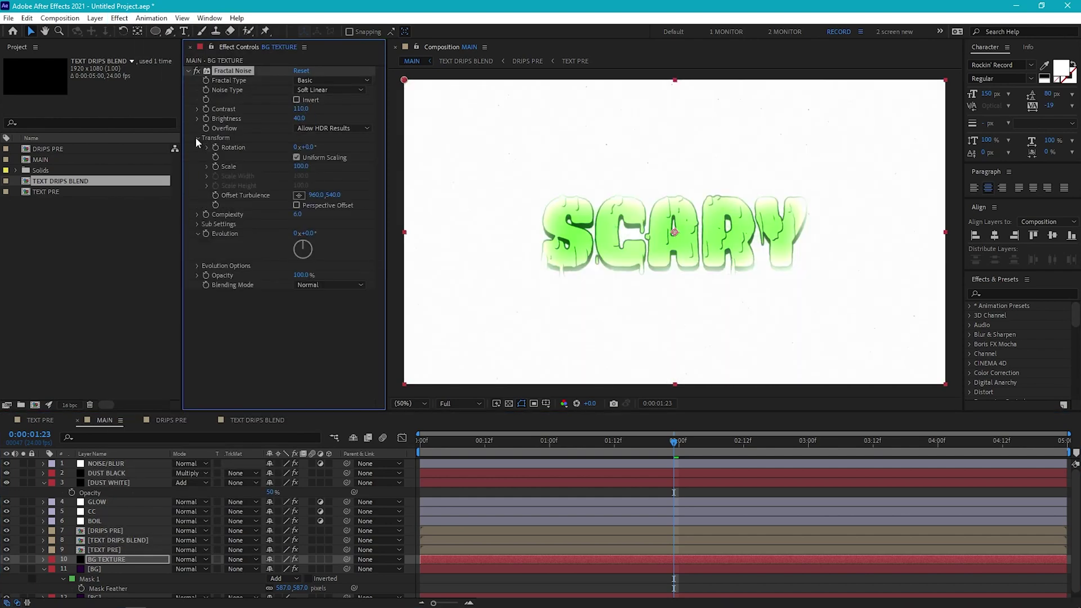
left_click(301, 166)
type("4")
key("Return")
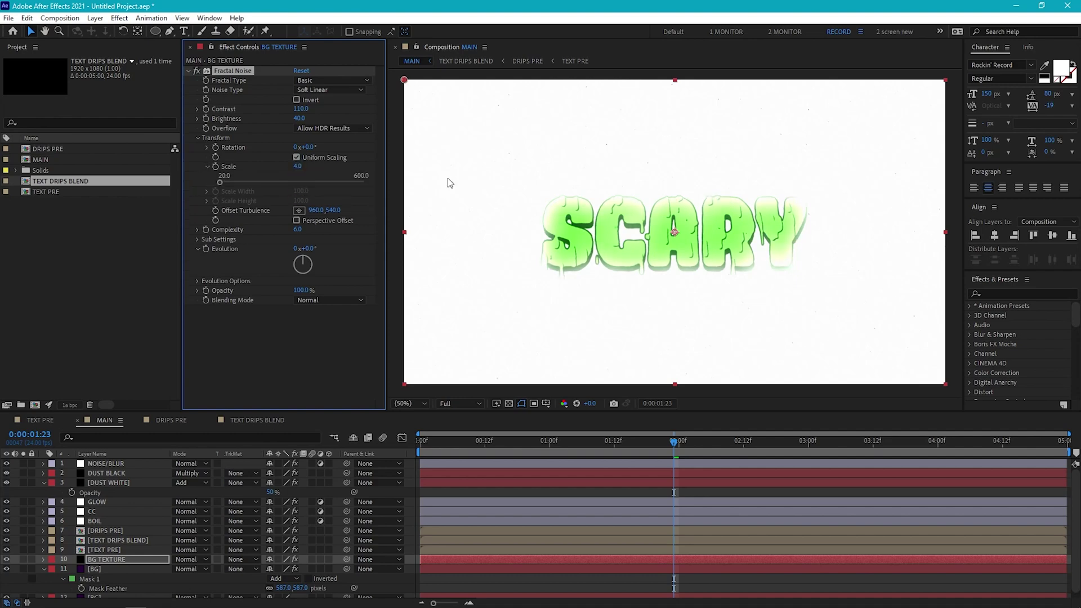
Set the BG TEXTURE layer's blending mode to Multiply and its opacity to 24%
left_click(194, 561)
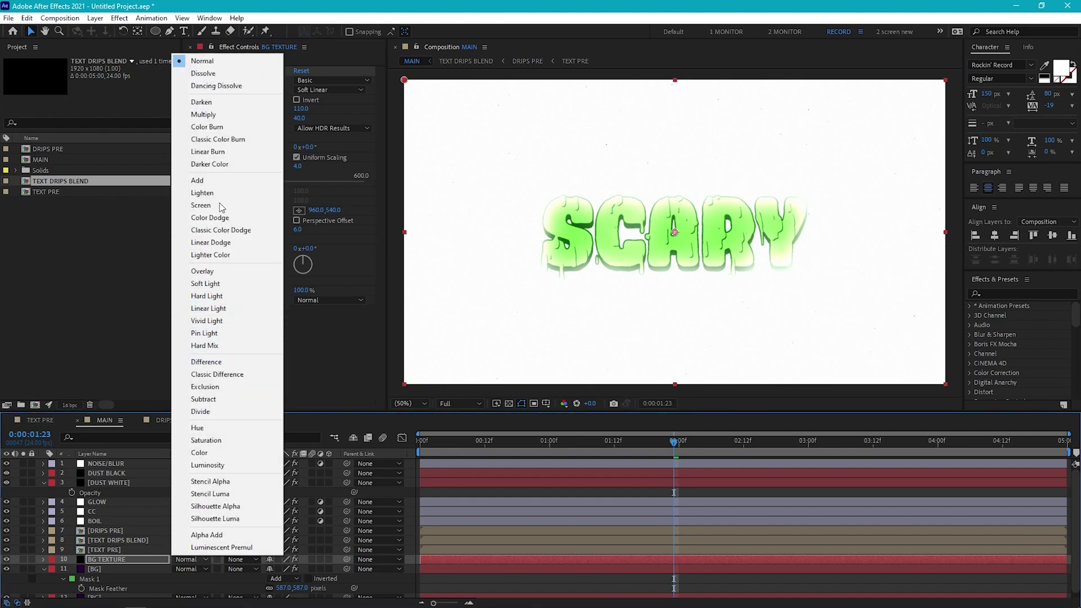
left_click(204, 115)
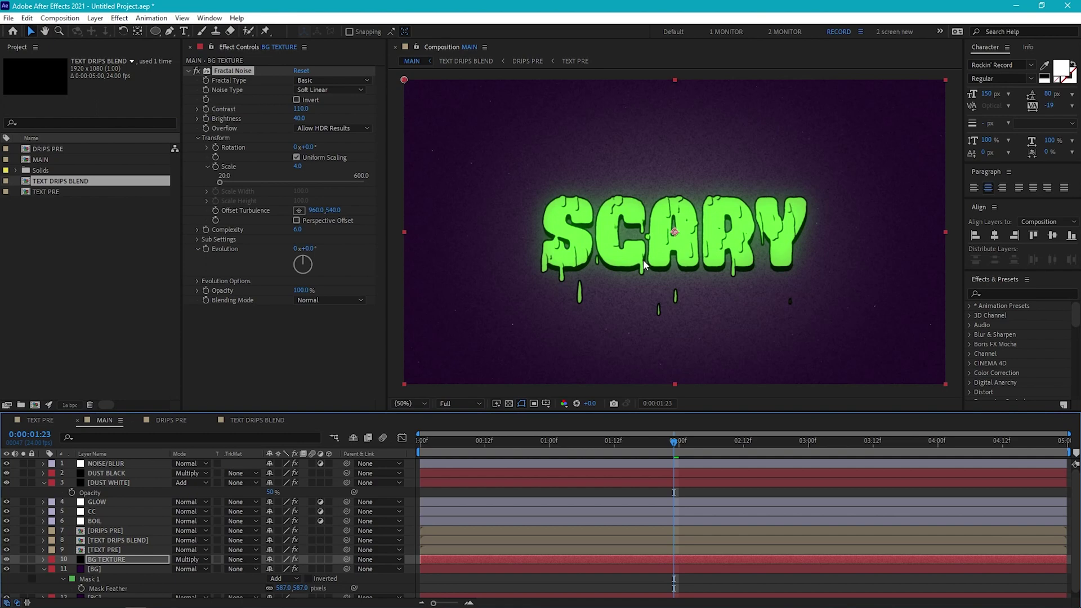
left_click(114, 561)
key("t")
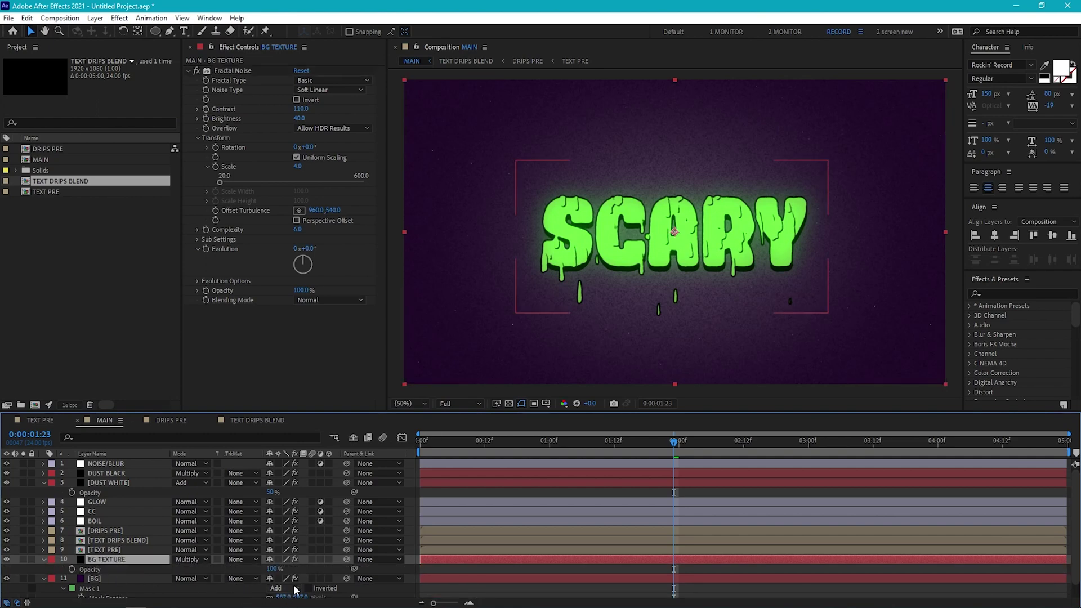
left_click_drag(274, 569, 264, 569)
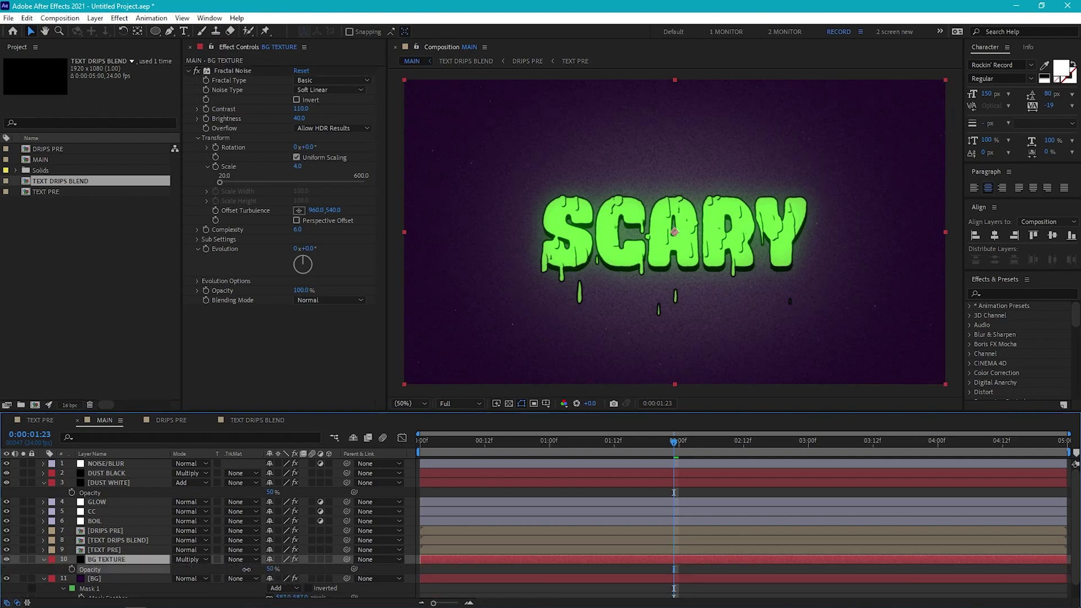
Animate the Random Seed of BG TEXTURE's Fractal Noise with the expression time*24 and preview the composition
left_click(197, 281)
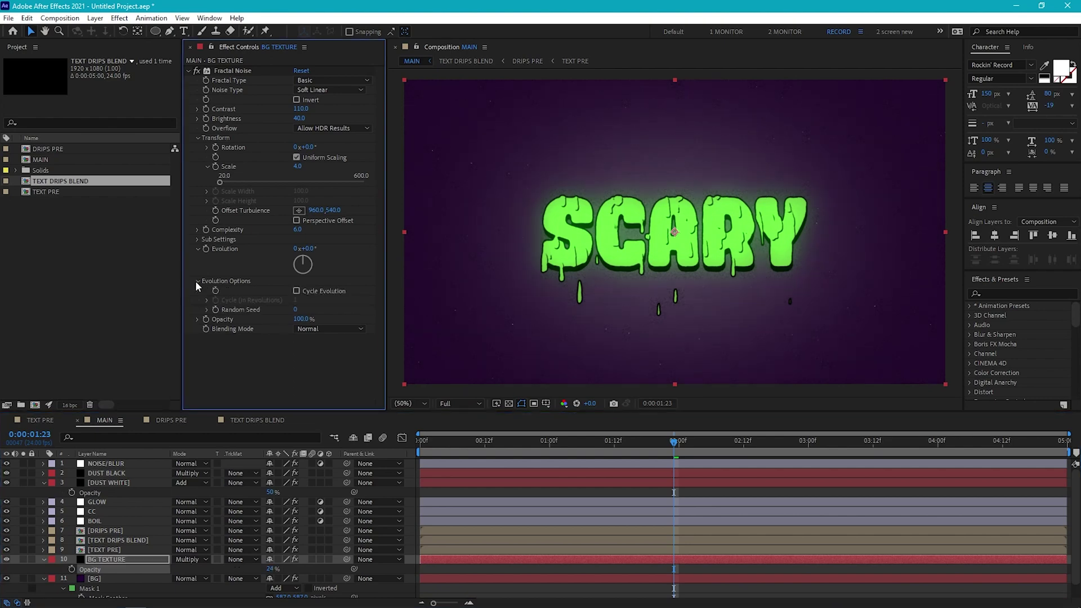
left_click(214, 309, "alt")
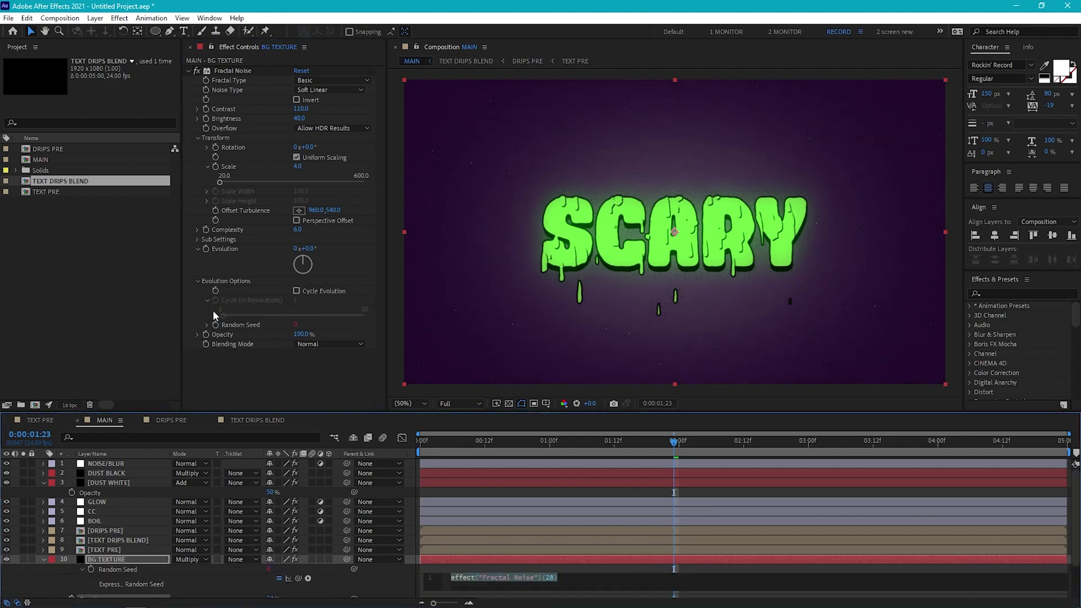
type("time*24")
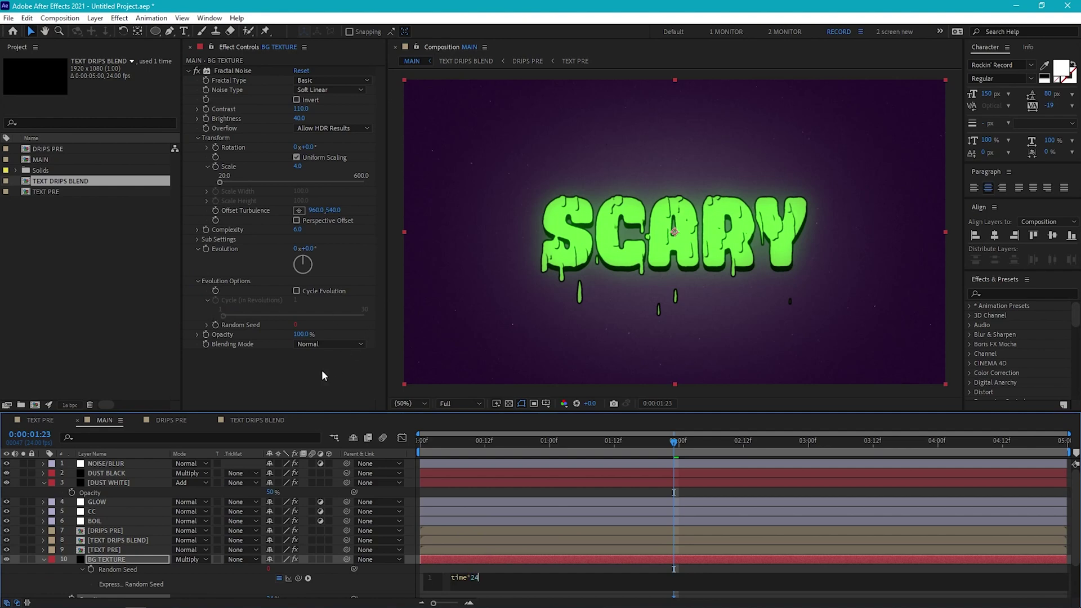
left_click(322, 374)
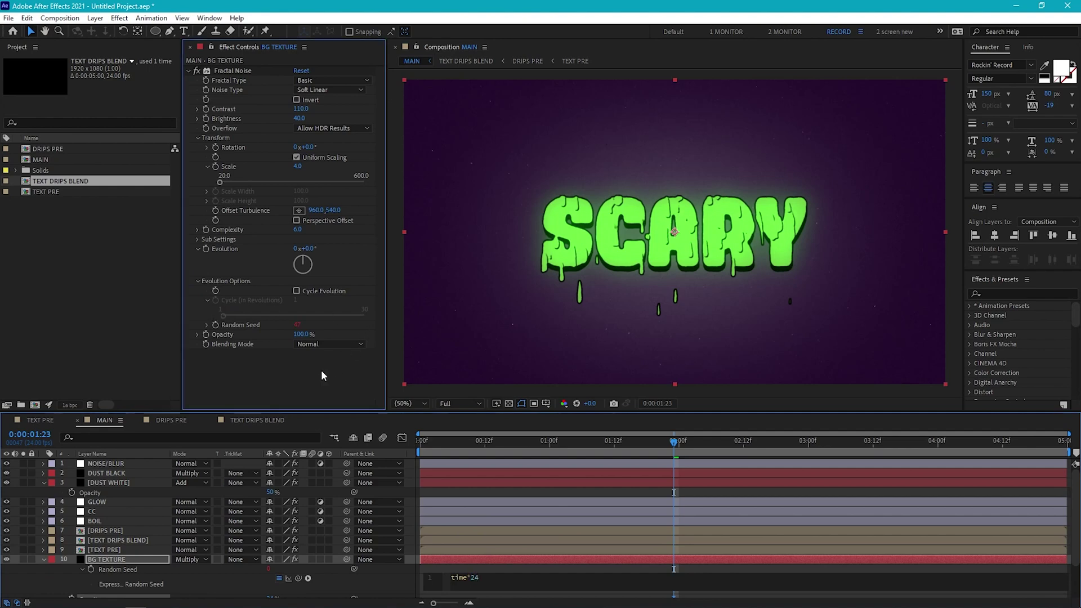
key("space")
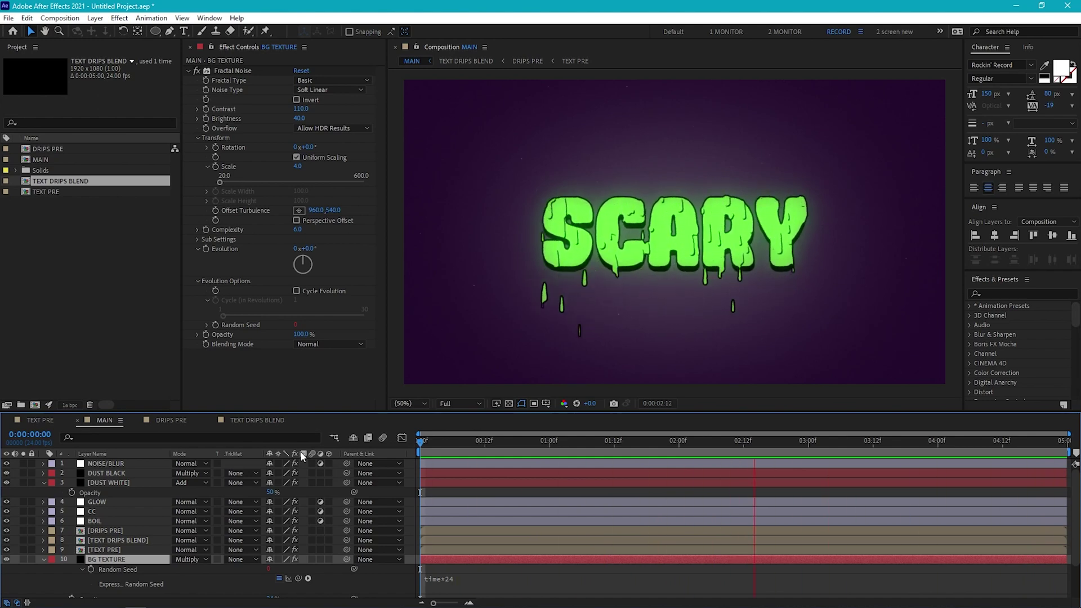
Add an adjustment layer at the top of the MAIN composition and name it POSTERIZE
key("ctrl+alt+y")
key("Return")
type("POSTERIZ")
key("Return")
Apply Posterize Time to the POSTERIZE layer with a frame rate of 12 and preview the animation
left_click(119, 18)
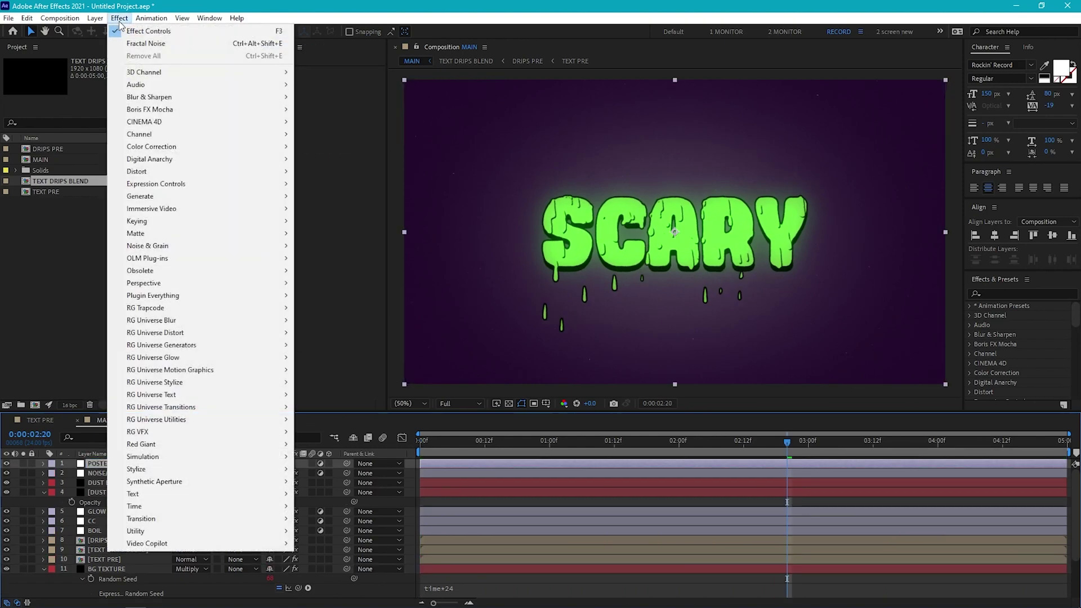
mouse_move(224, 506)
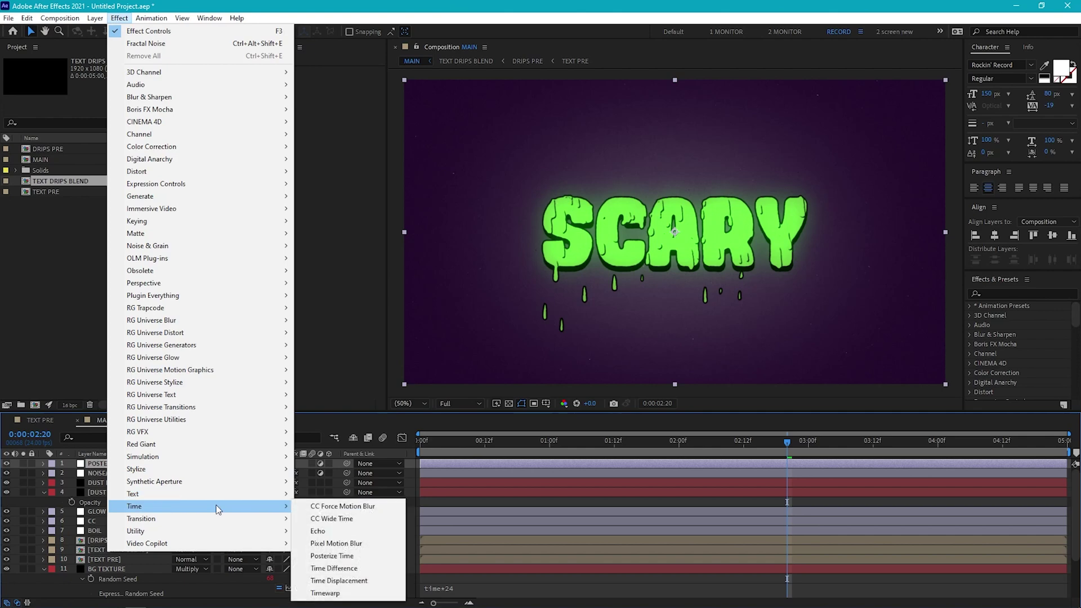
left_click(342, 557)
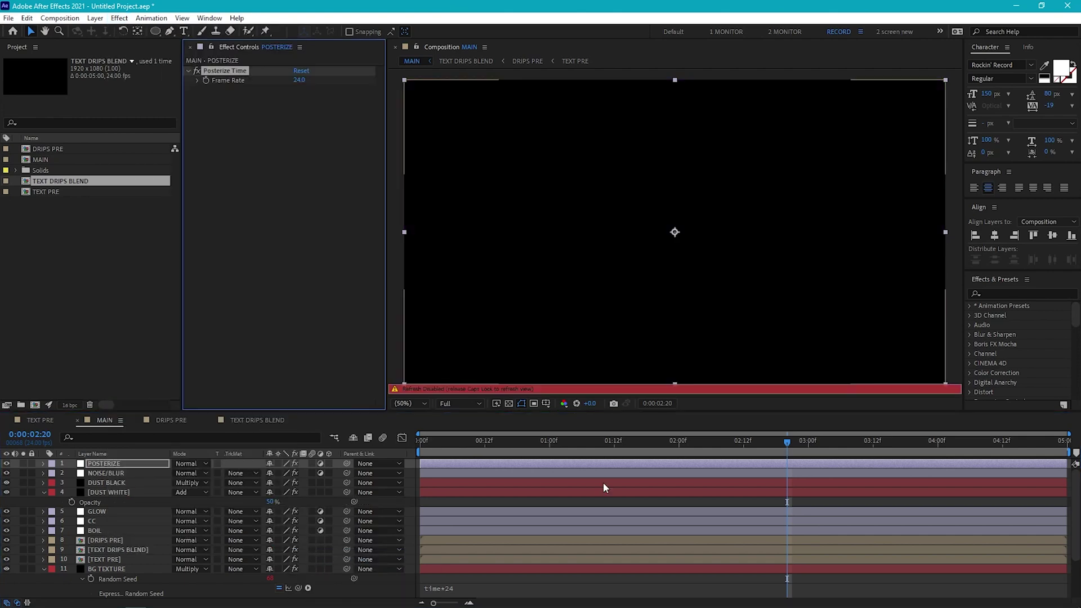
left_click(299, 80)
key("Return")
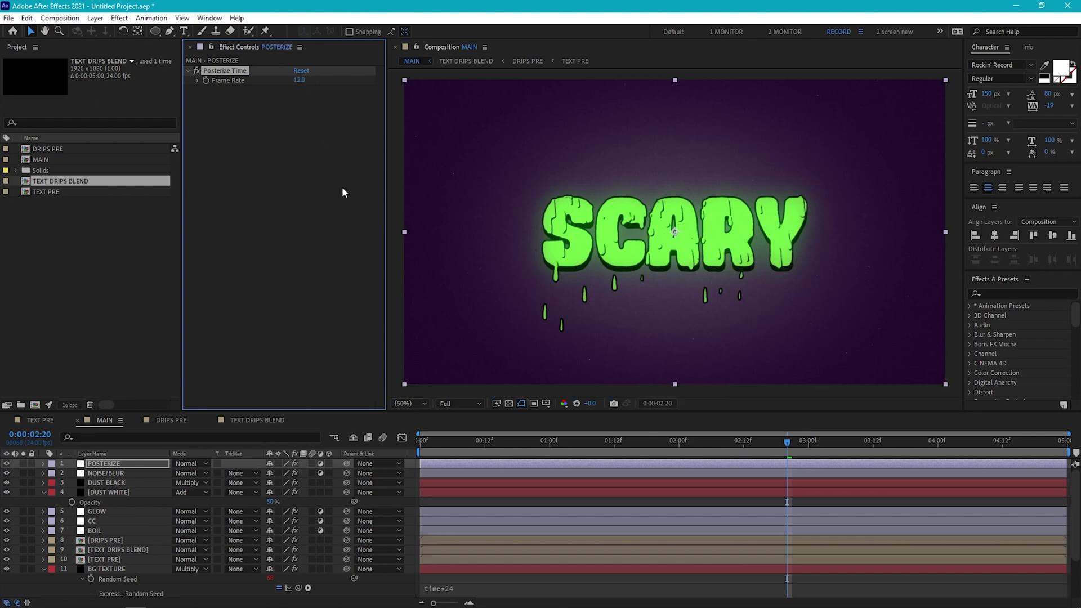
key("space")
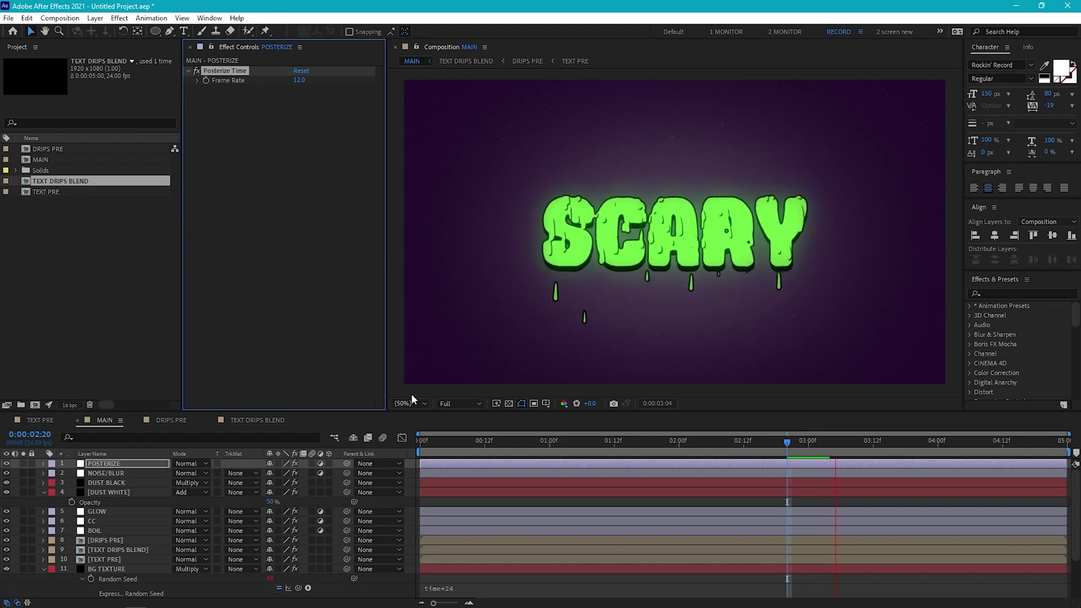
key("space")
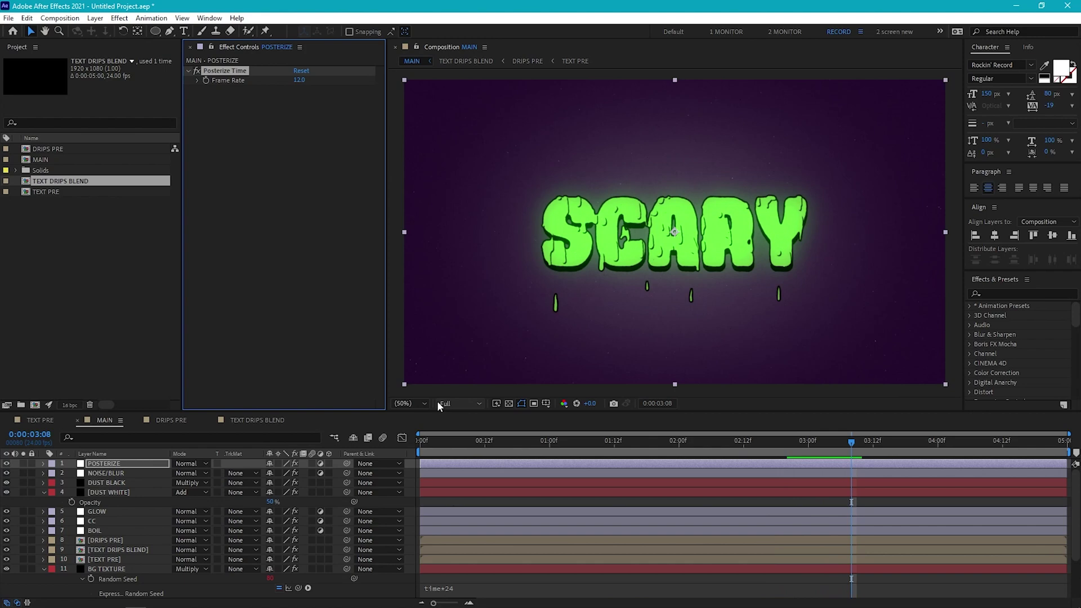
Add an adjustment layer directly above BG TEXTURE and name it VIGNETTE
left_click(137, 569)
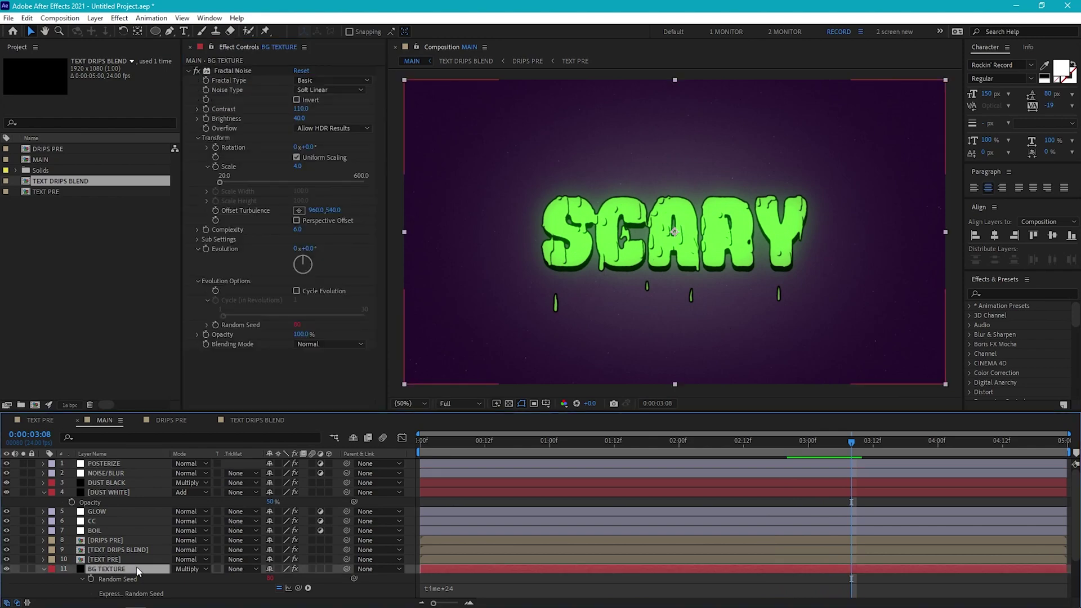
key("ctrl+alt+y")
key("Return")
type("V")
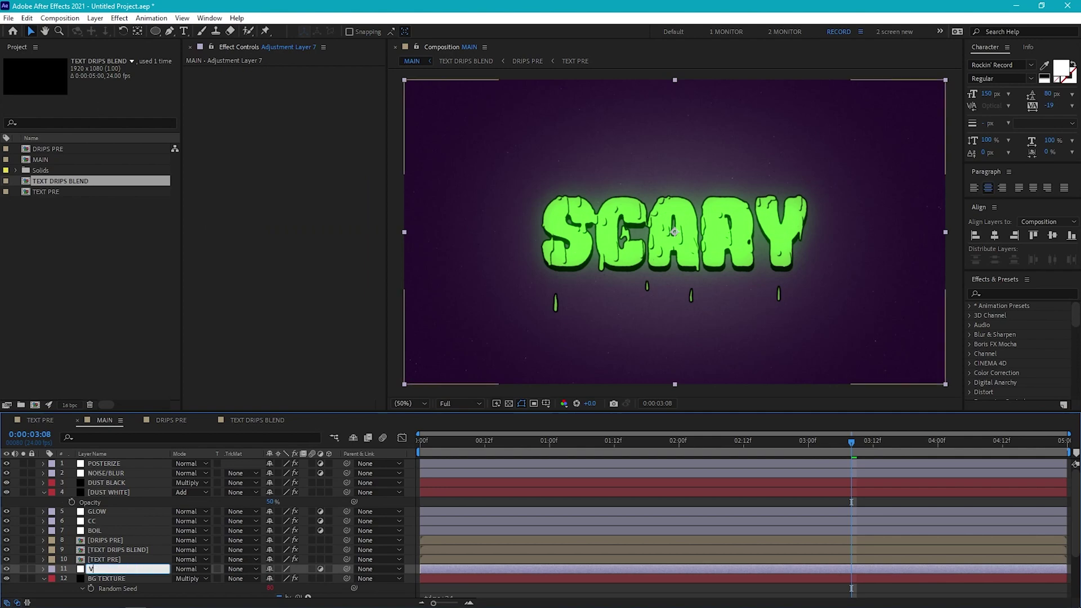
type("IGNETTE")
key("Return")
Apply CC Vignette to the VIGNETTE layer with an amount of about 406 and preview the composition
left_click(120, 18)
mouse_move(136, 469)
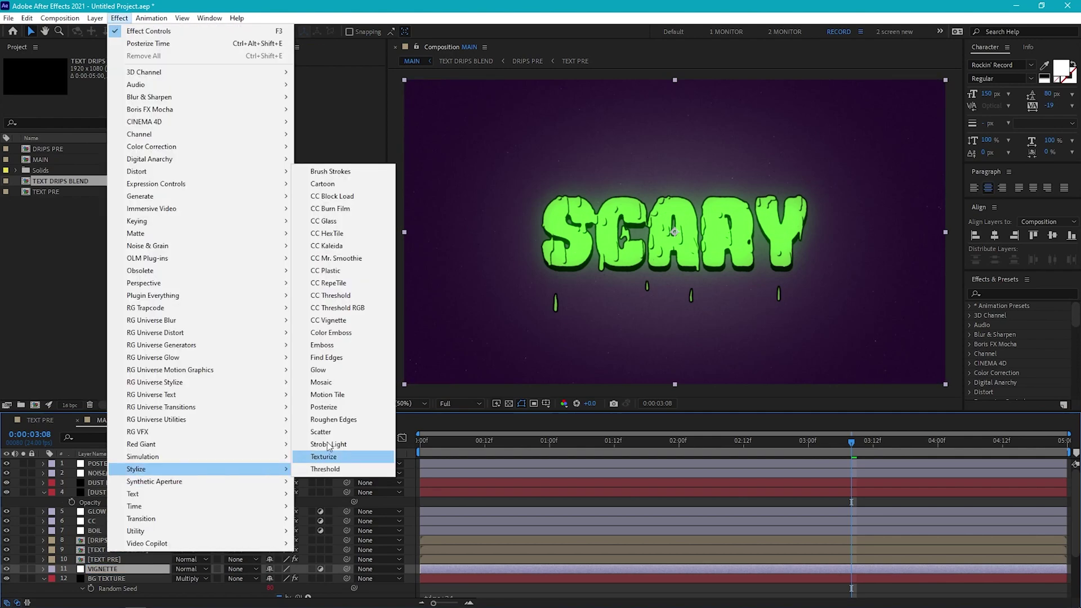
left_click(333, 321)
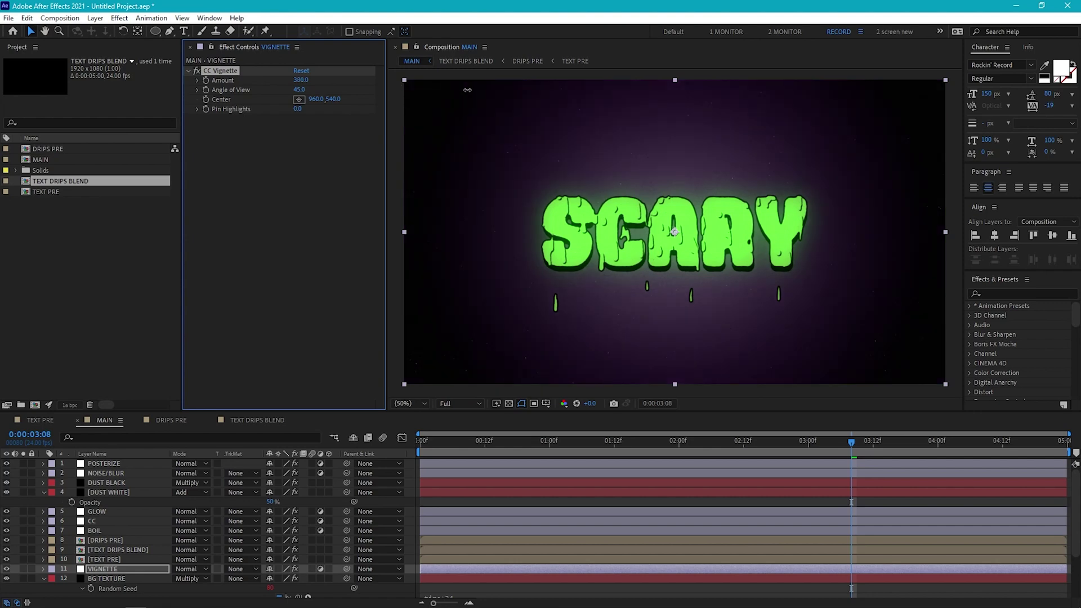
left_click_drag(468, 89, 481, 89)
key("space")
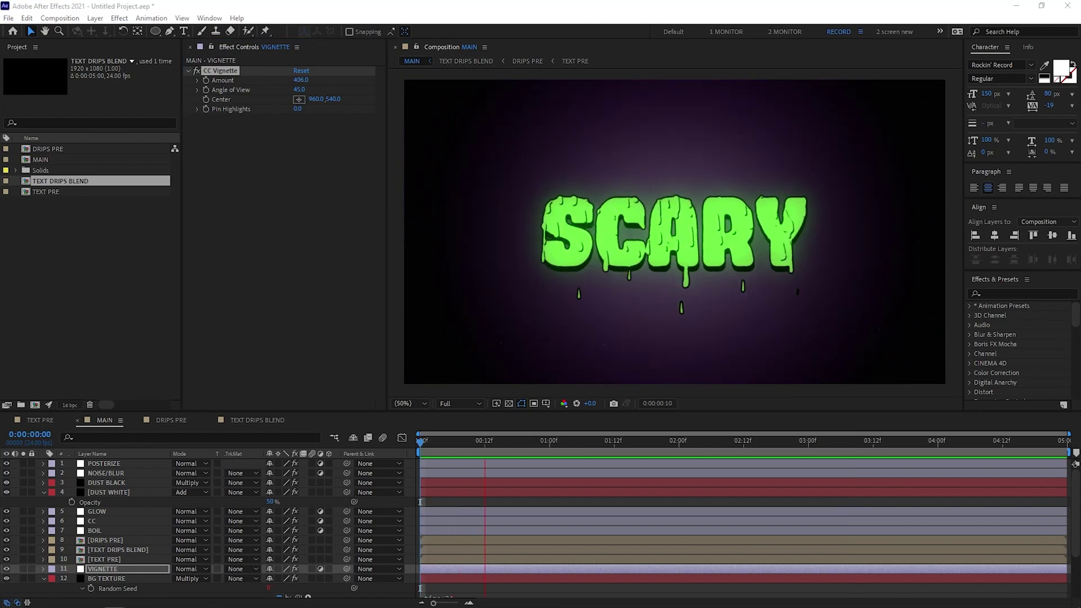